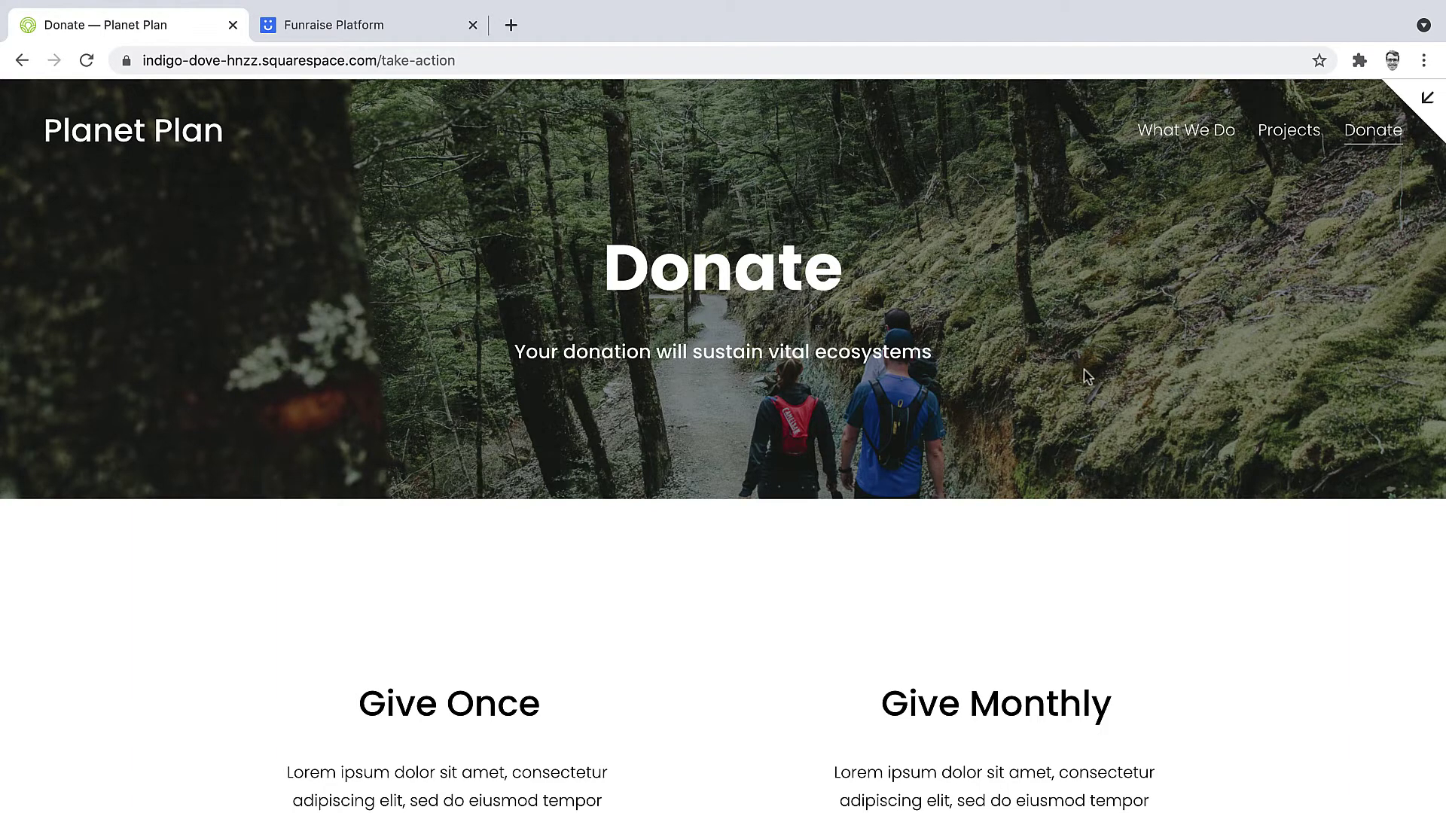
scroll(1084, 376, "down", 2)
scroll(1084, 376, "down", 1)
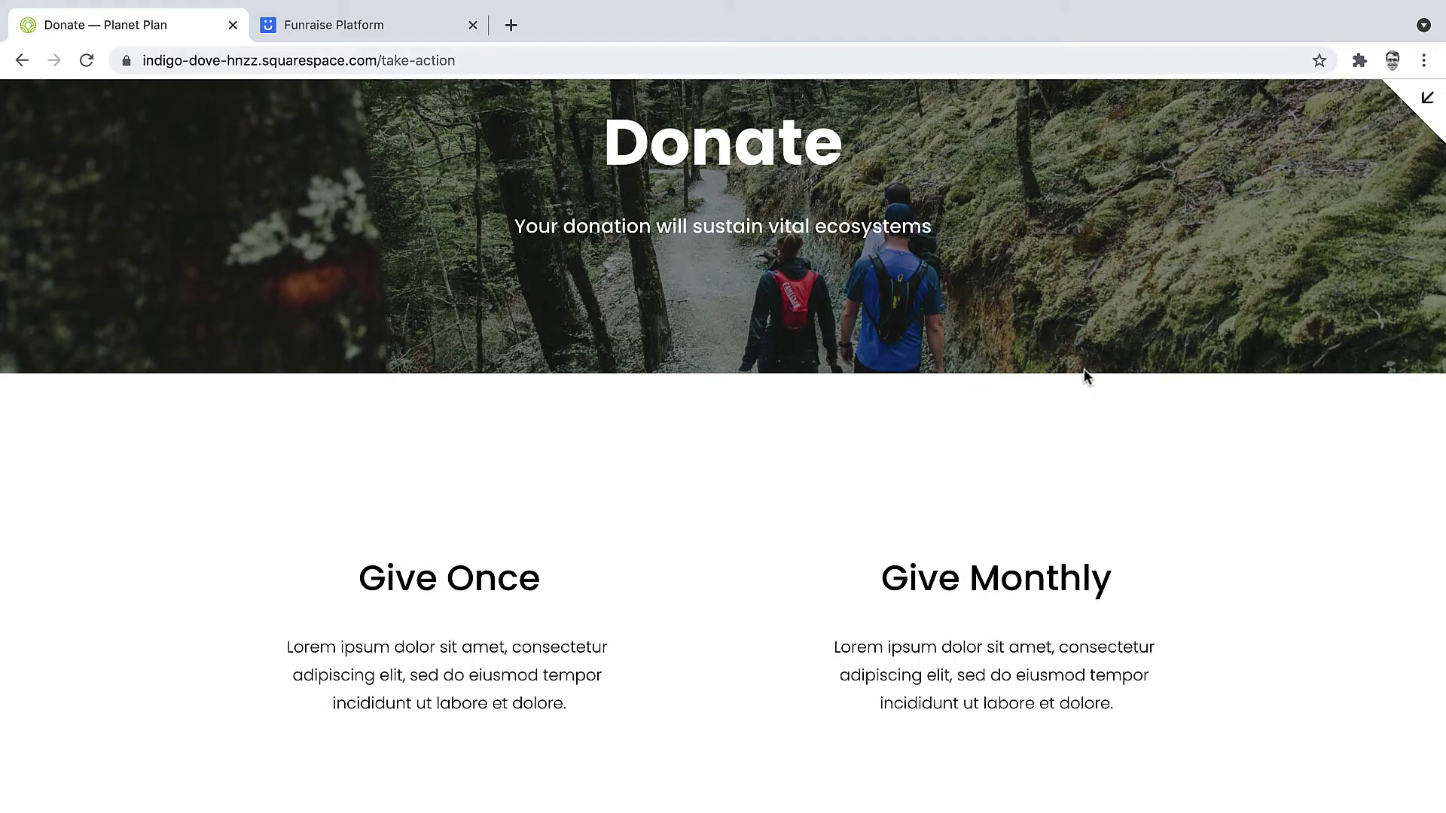
scroll(1084, 377, "down", 1)
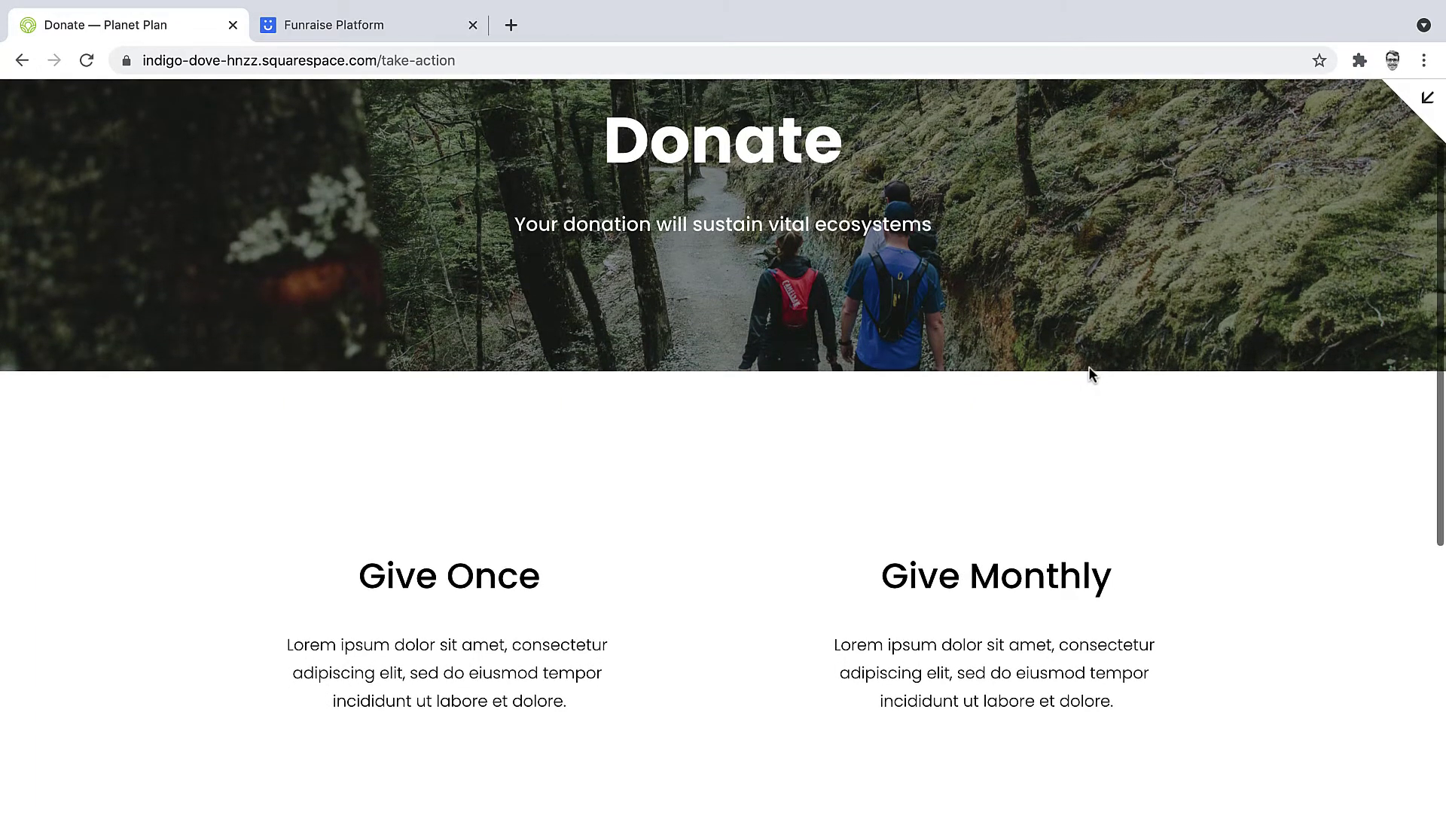
scroll(1088, 376, "down", 1)
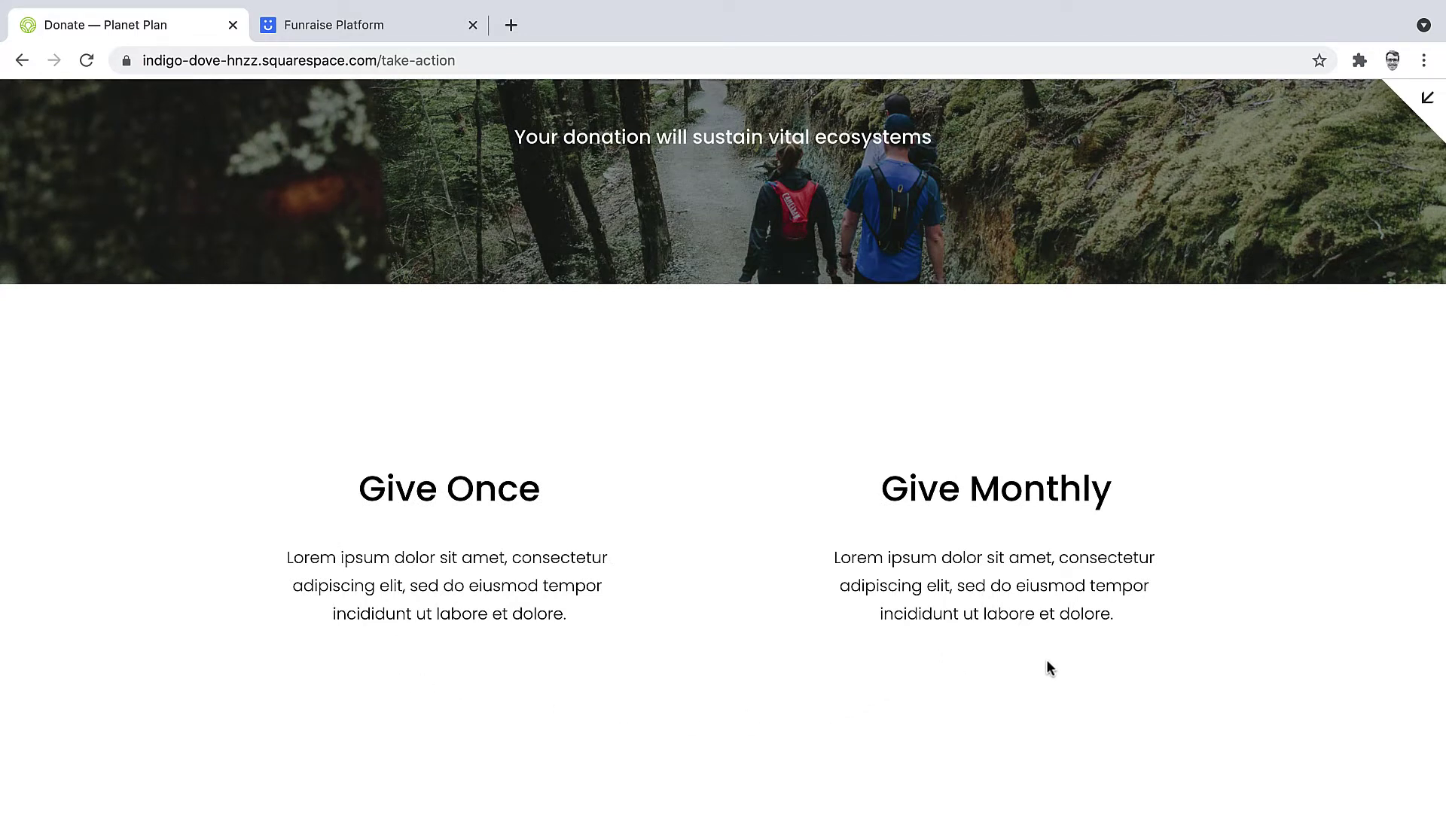
scroll(1044, 668, "up", 1)
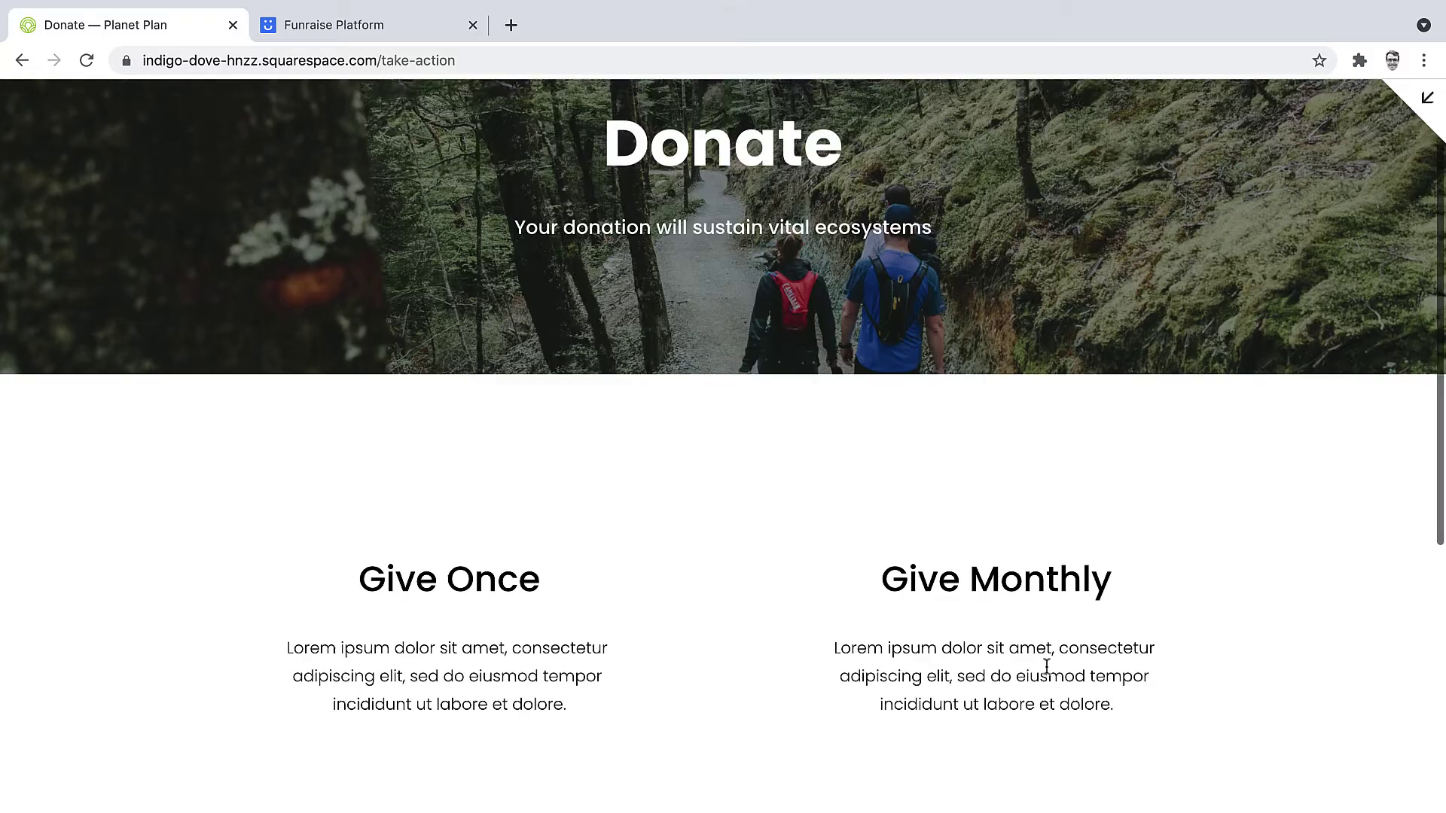
scroll(1046, 664, "up", 1)
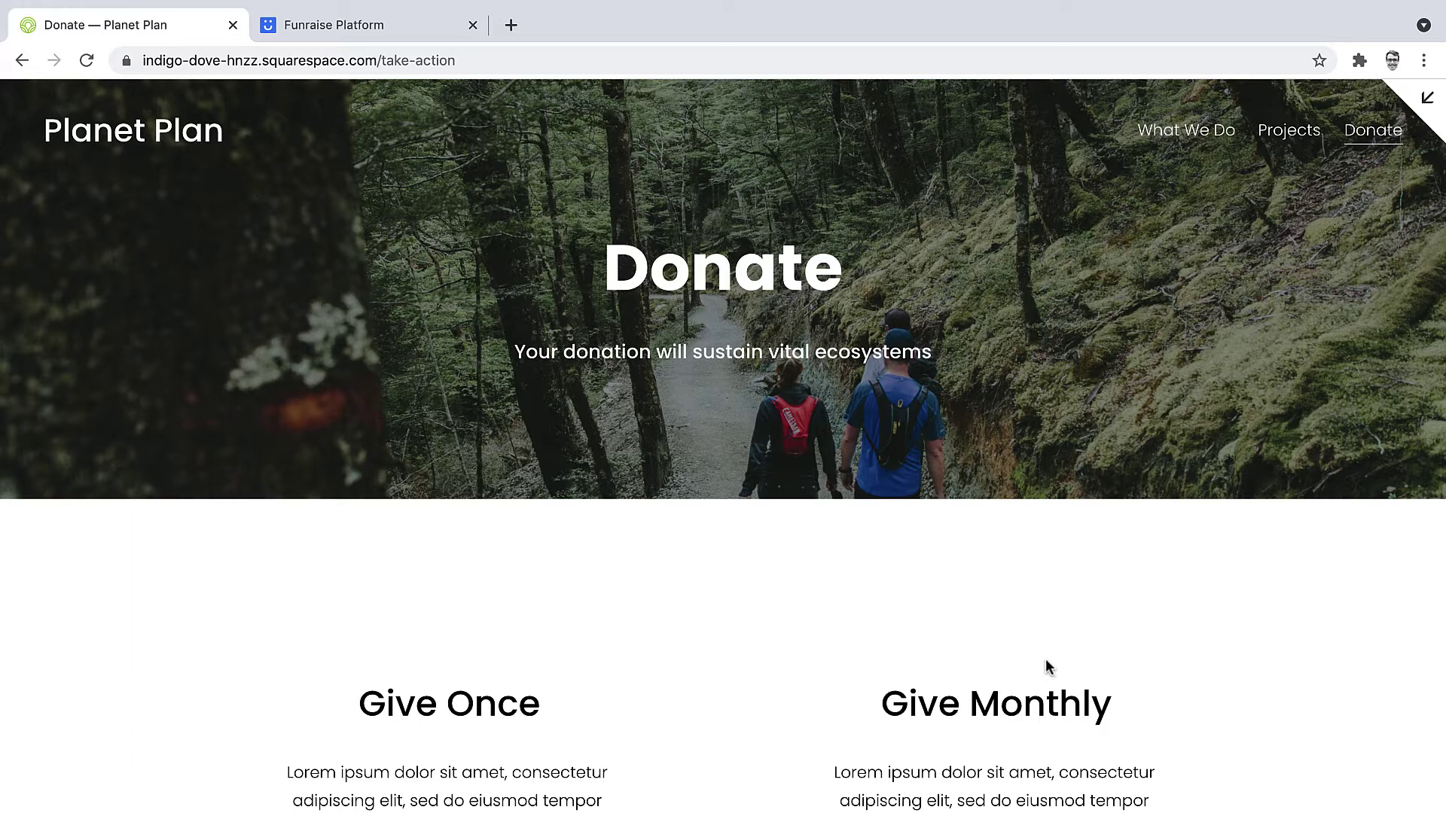
Switch to Funraise Platform and open the General Donations giving form.
left_click(334, 31)
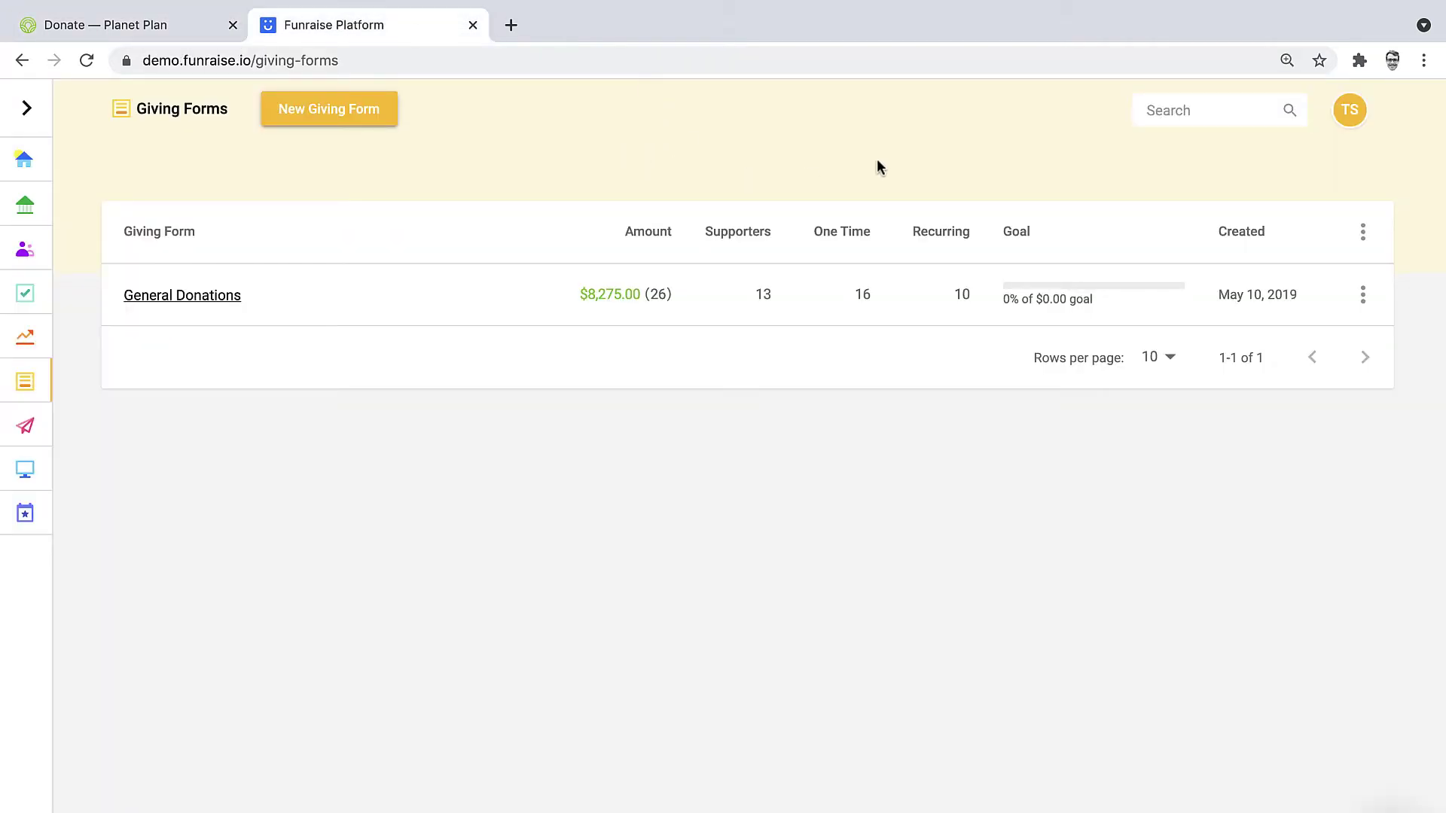
left_click(32, 109)
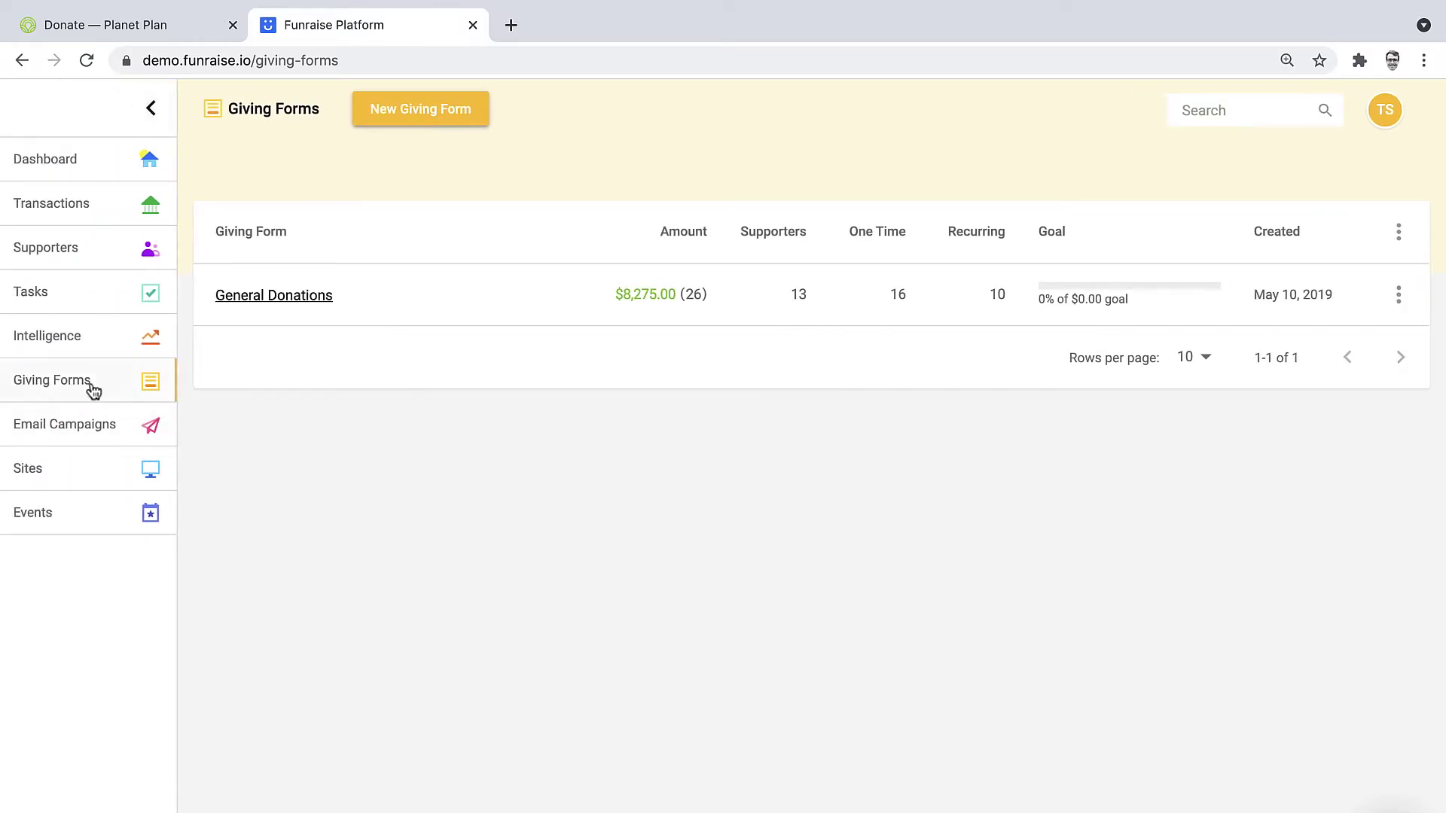
left_click(152, 111)
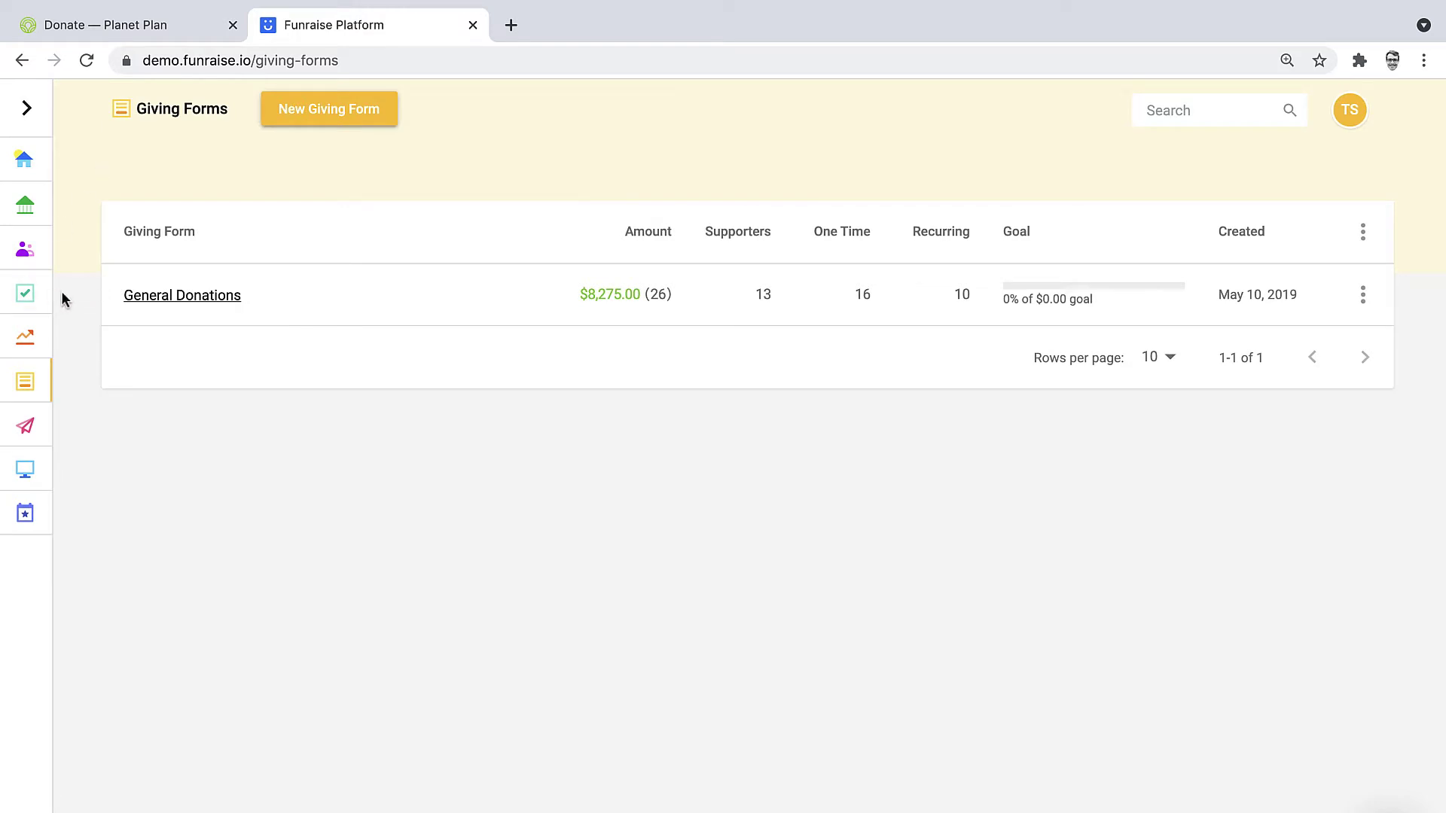
left_click(176, 298)
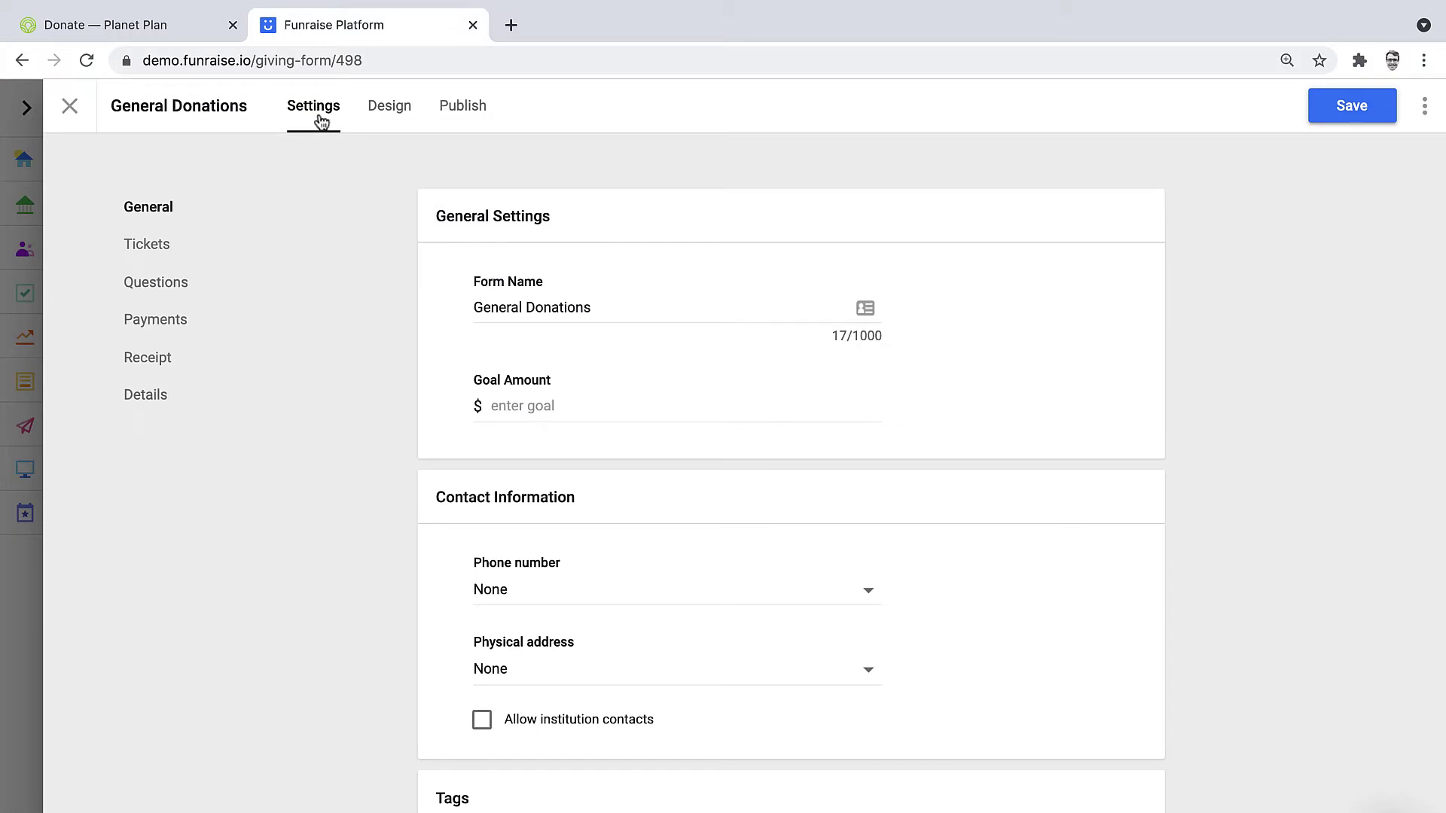
Copy the Funraise Aware Code from the form's Button Launcher publish options.
left_click(375, 119)
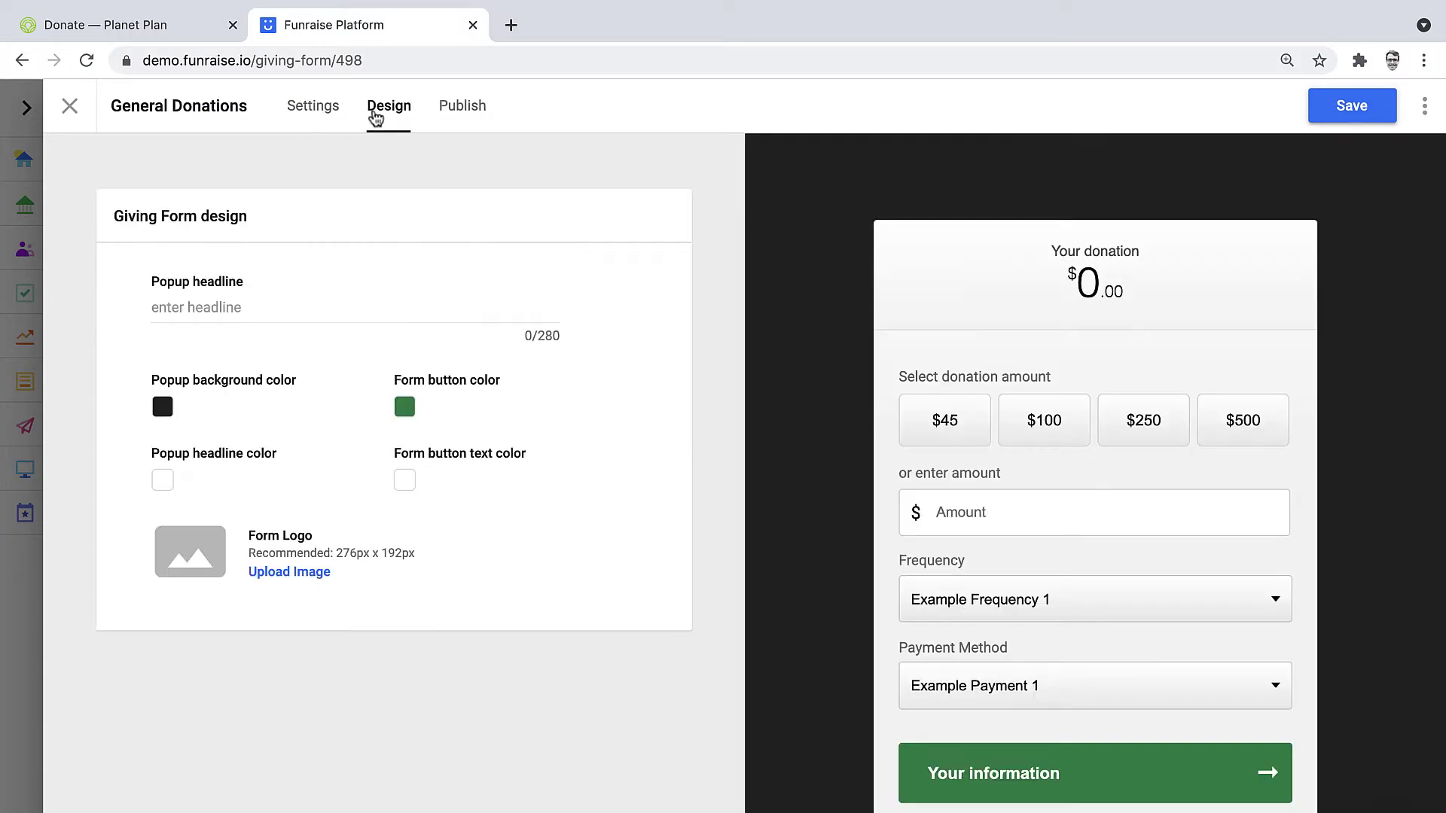
left_click(472, 113)
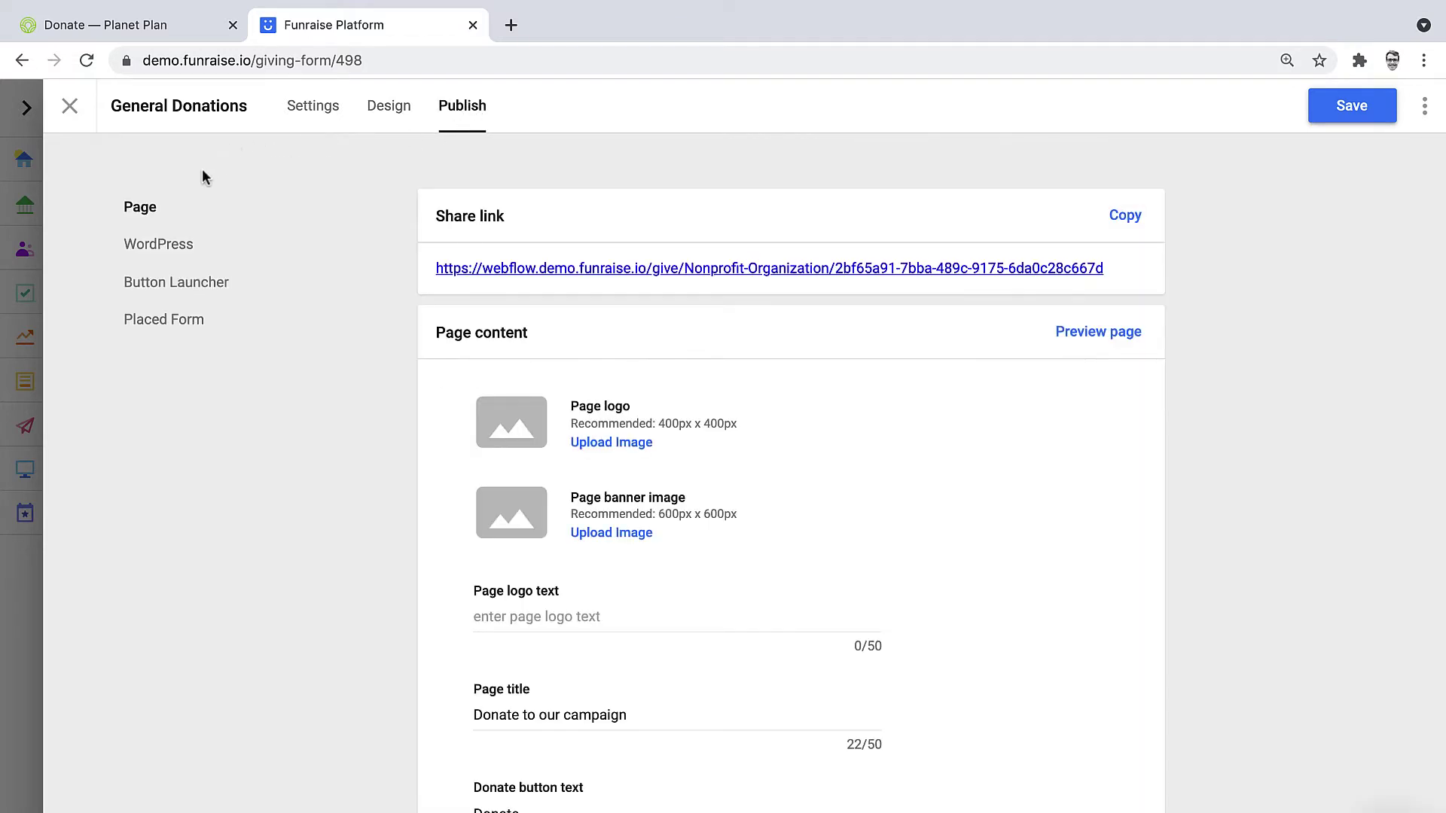
left_click(206, 292)
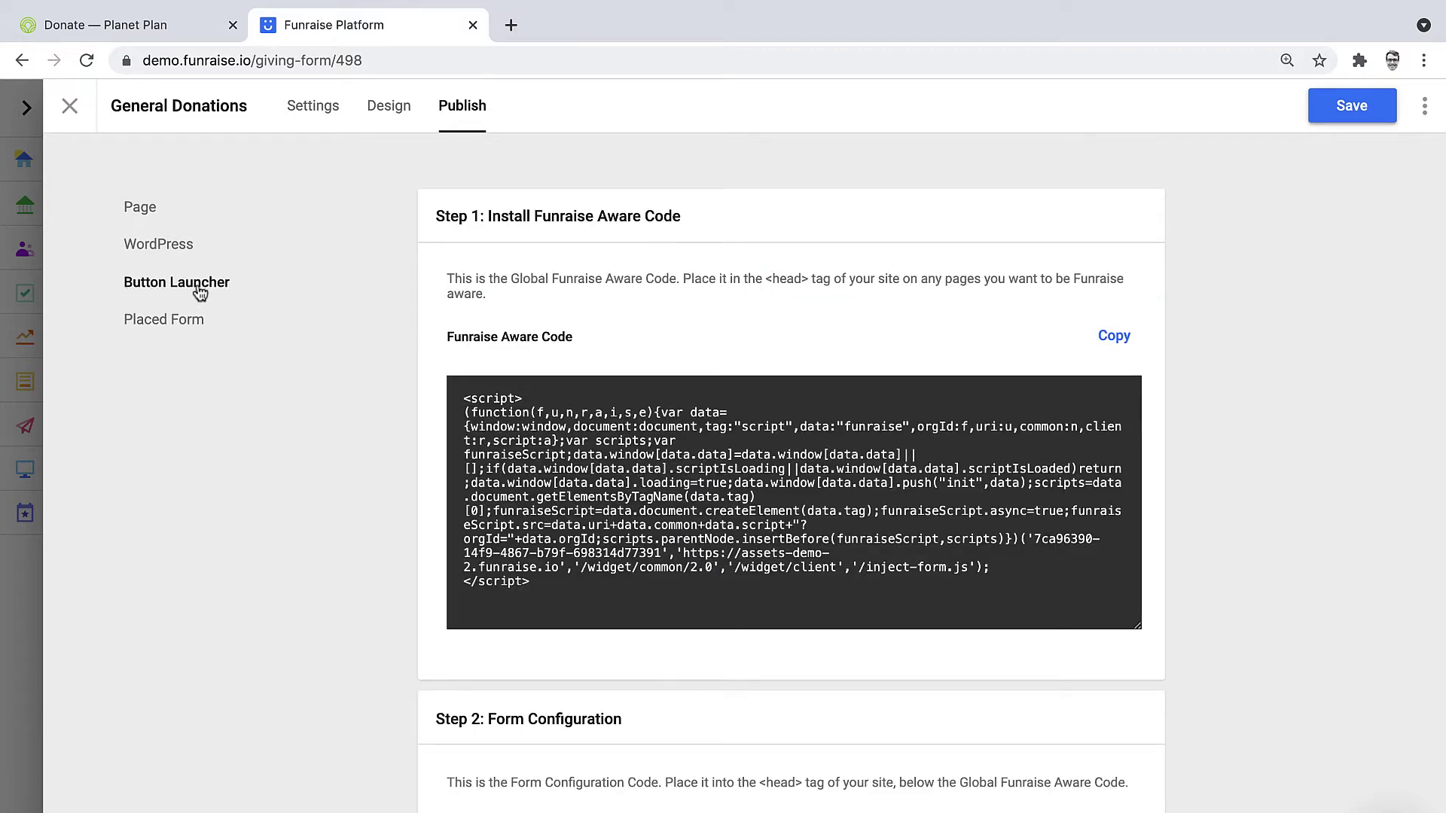
scroll(1250, 477, "down", 3)
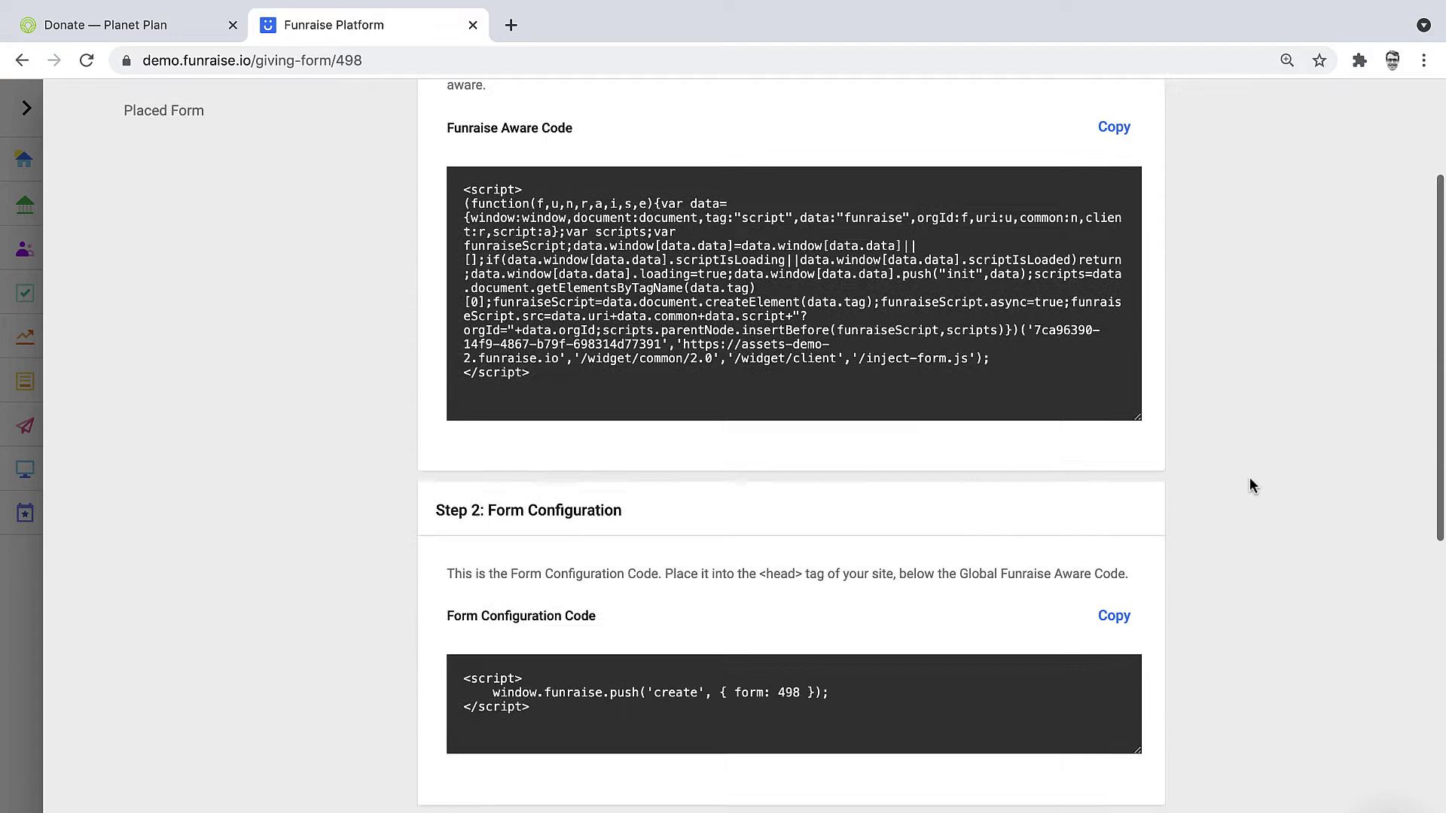
scroll(1250, 477, "down", 2)
scroll(1249, 478, "down", 3)
scroll(1249, 479, "down", 5)
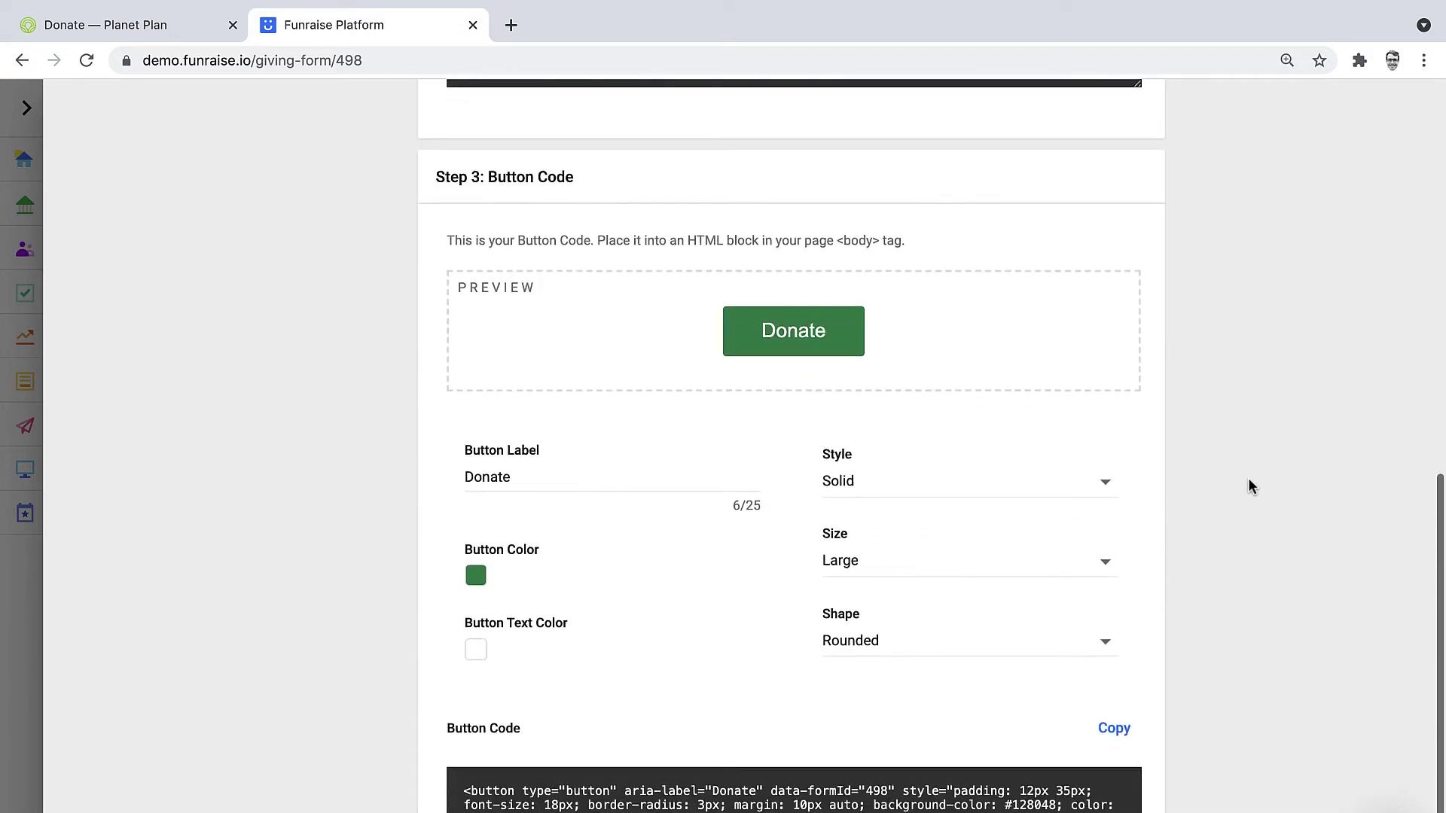
scroll(1249, 479, "down", 1)
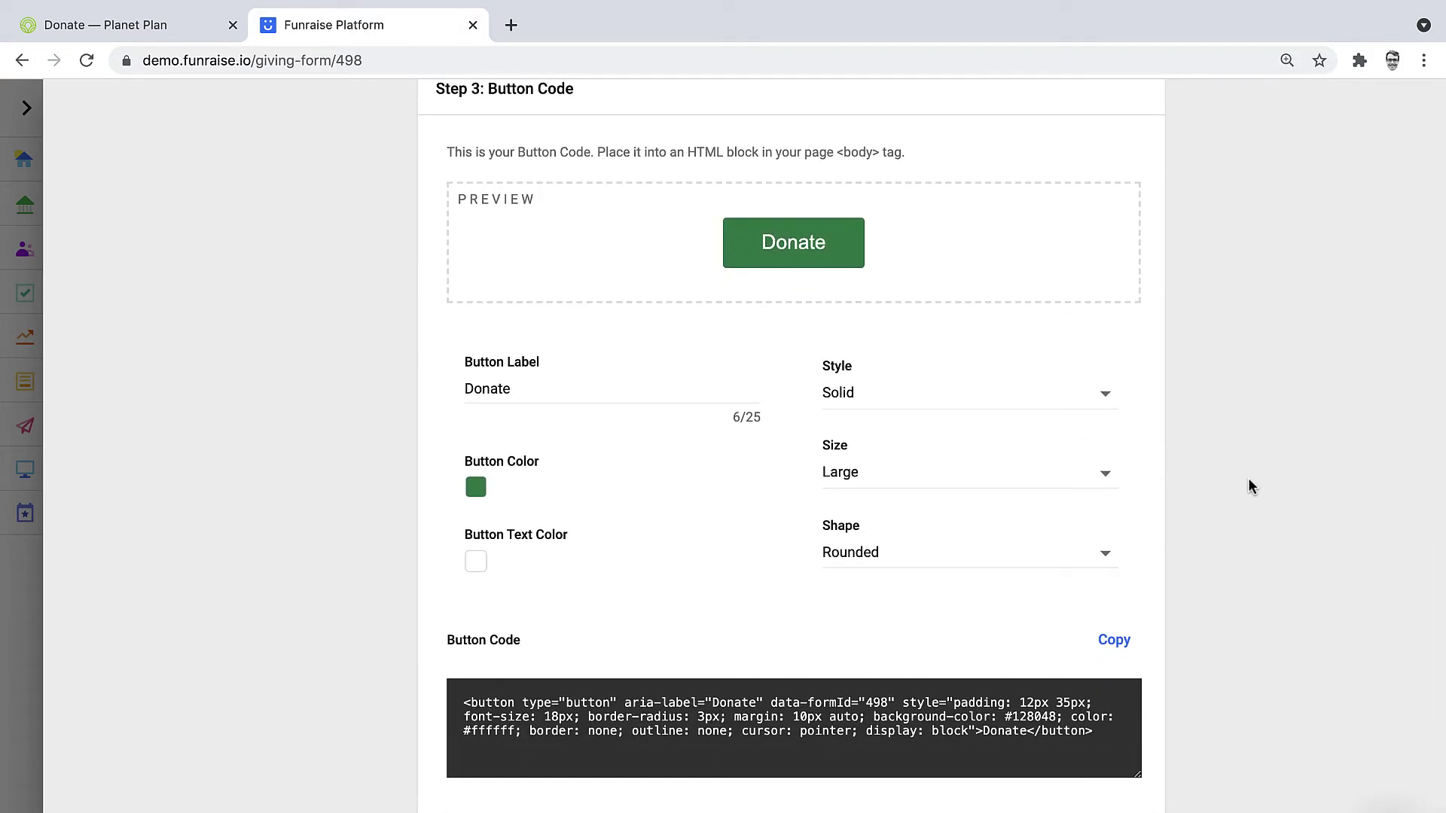
scroll(1252, 486, "up", 10)
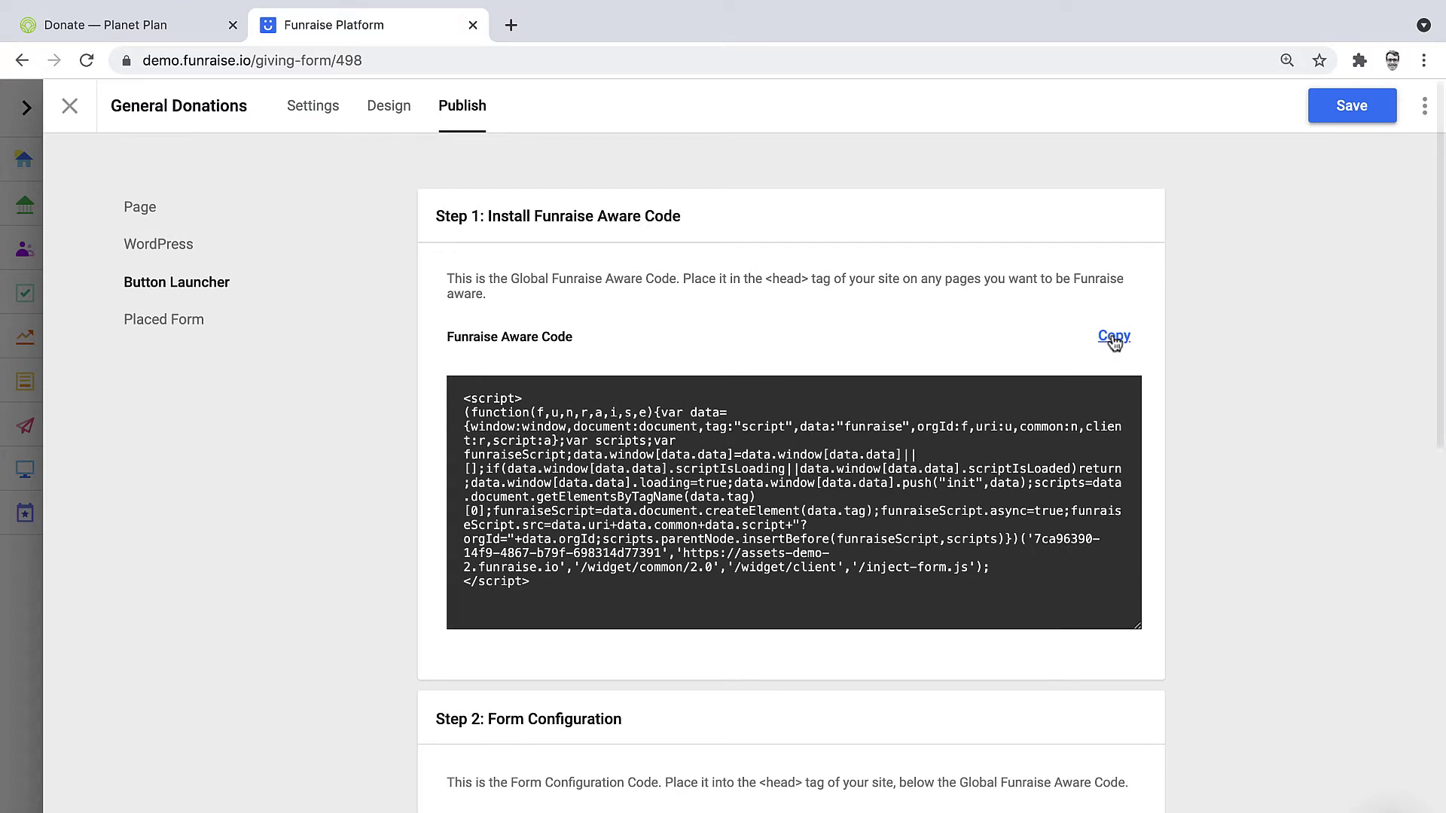
left_click(1114, 337)
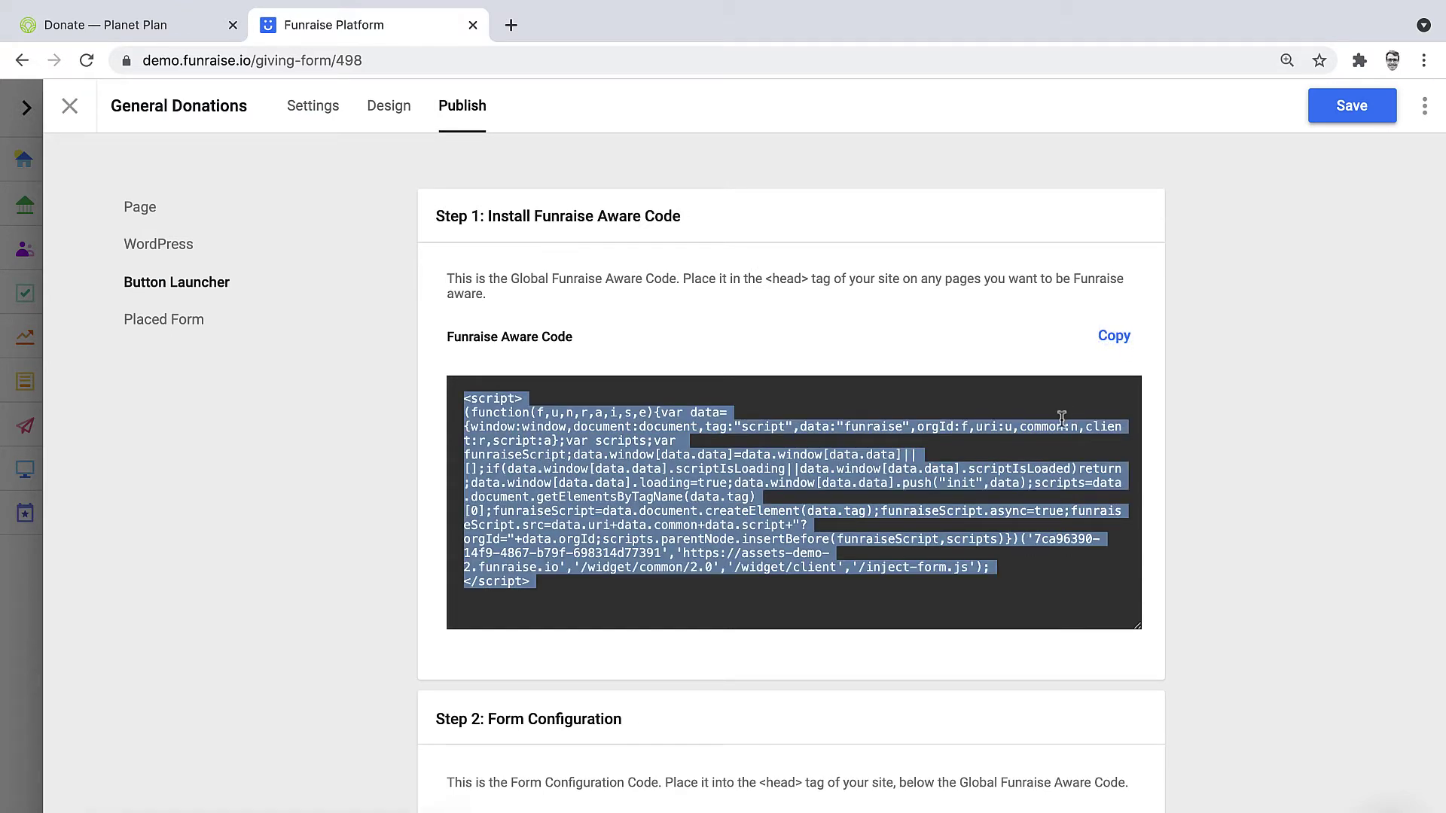
Open Settings > Advanced > Code Injection in the Squarespace site editor.
left_click(156, 25)
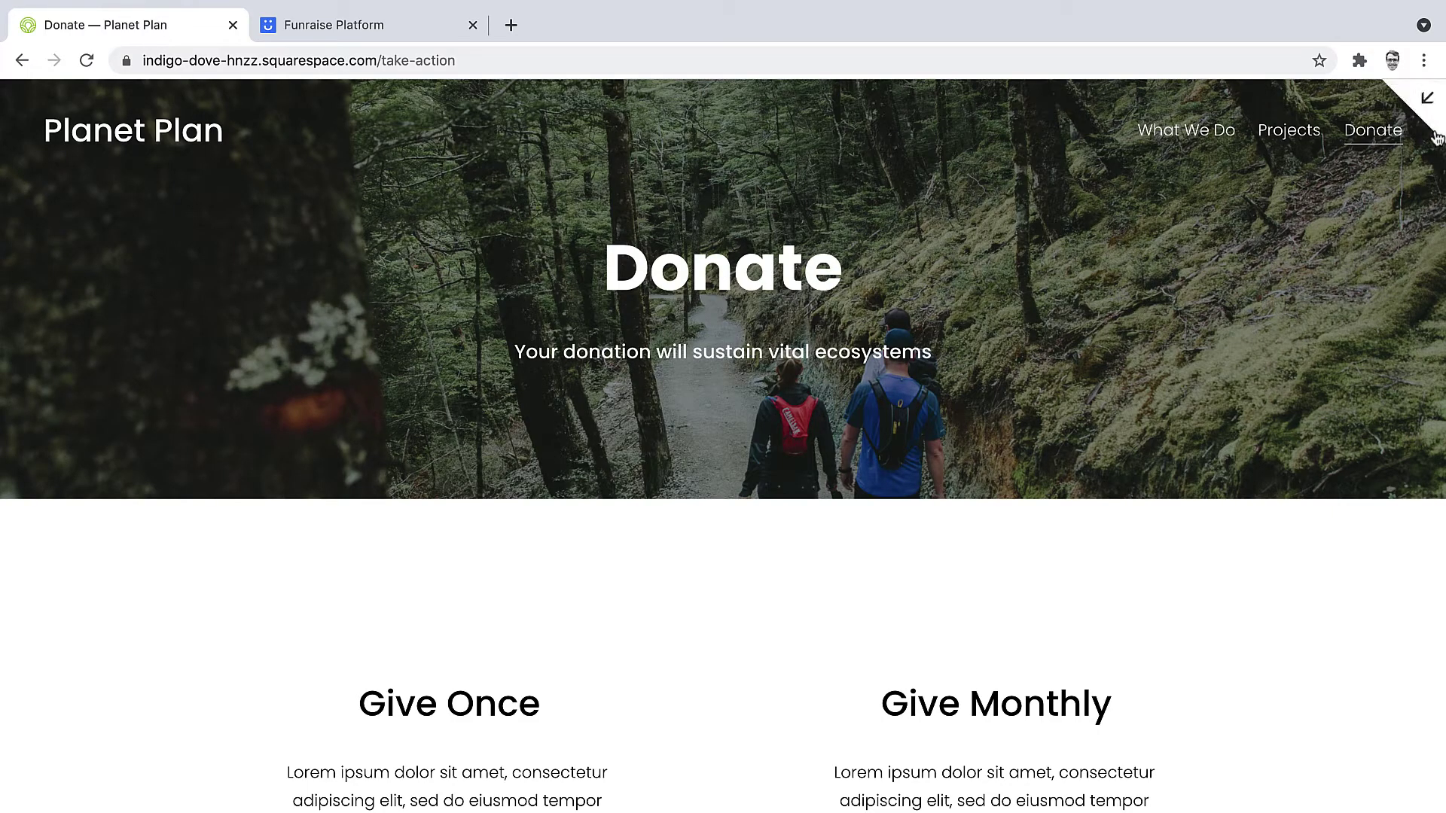
left_click(1427, 99)
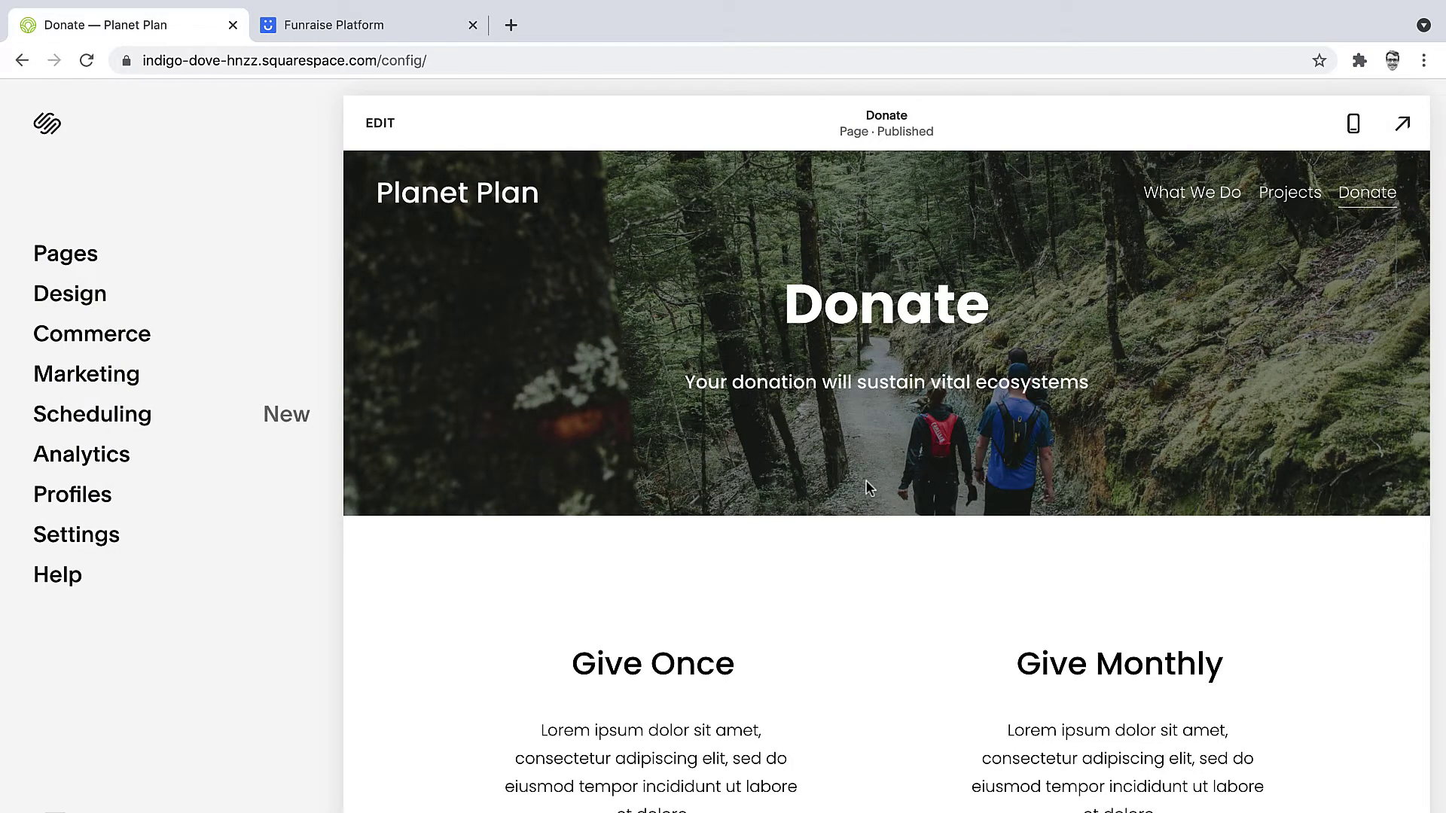
left_click(66, 542)
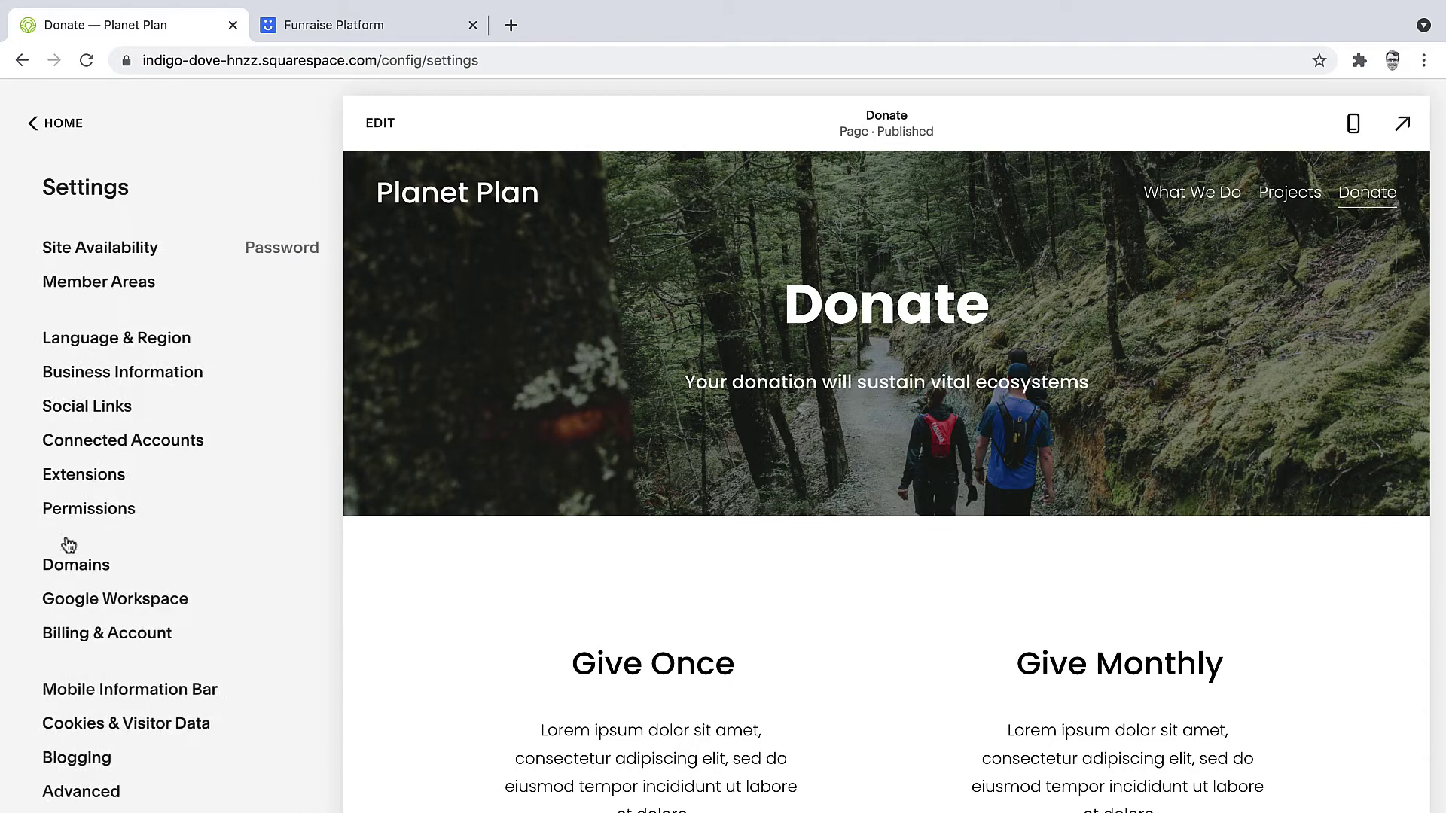
left_click(101, 798)
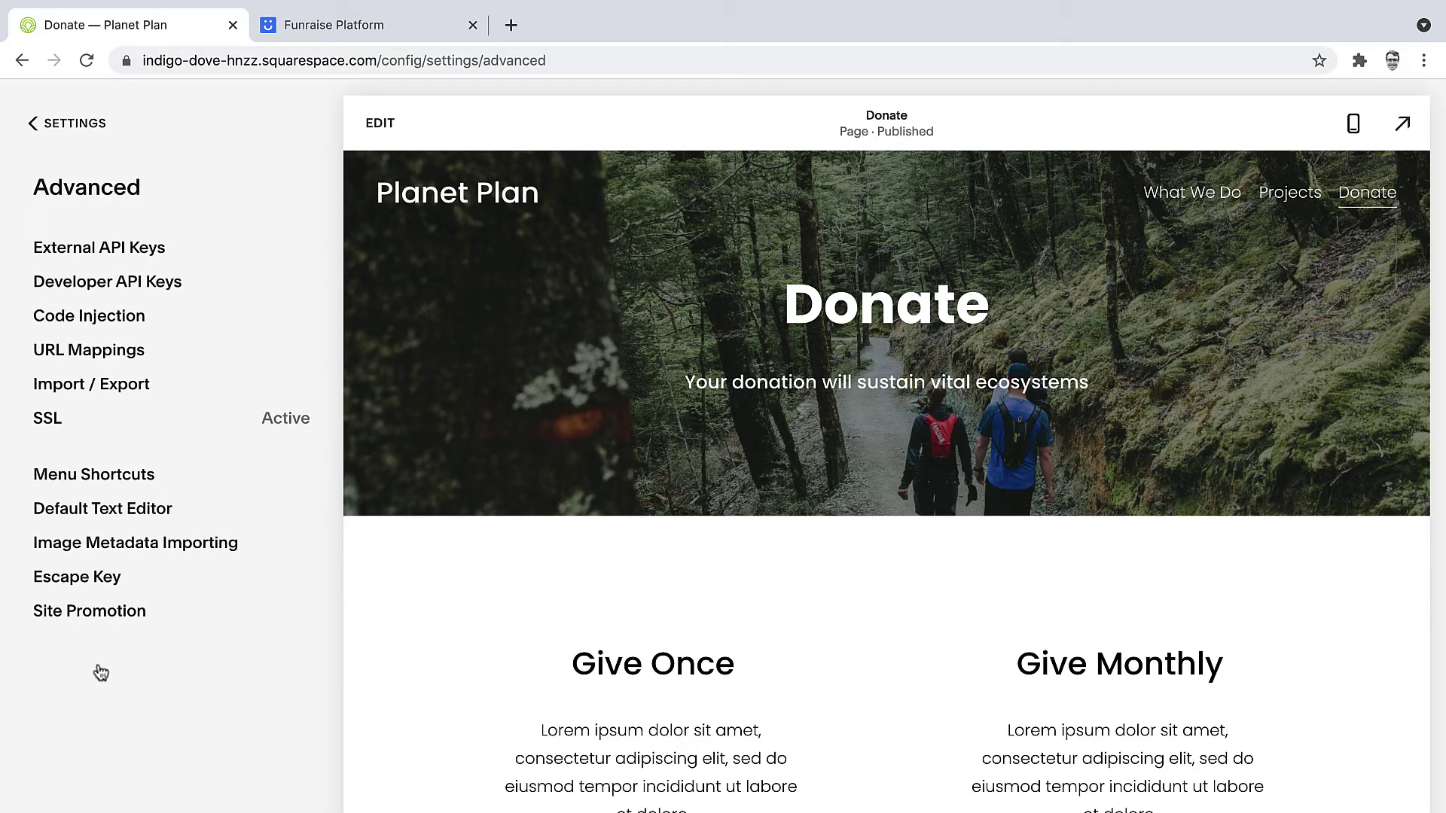
left_click(102, 319)
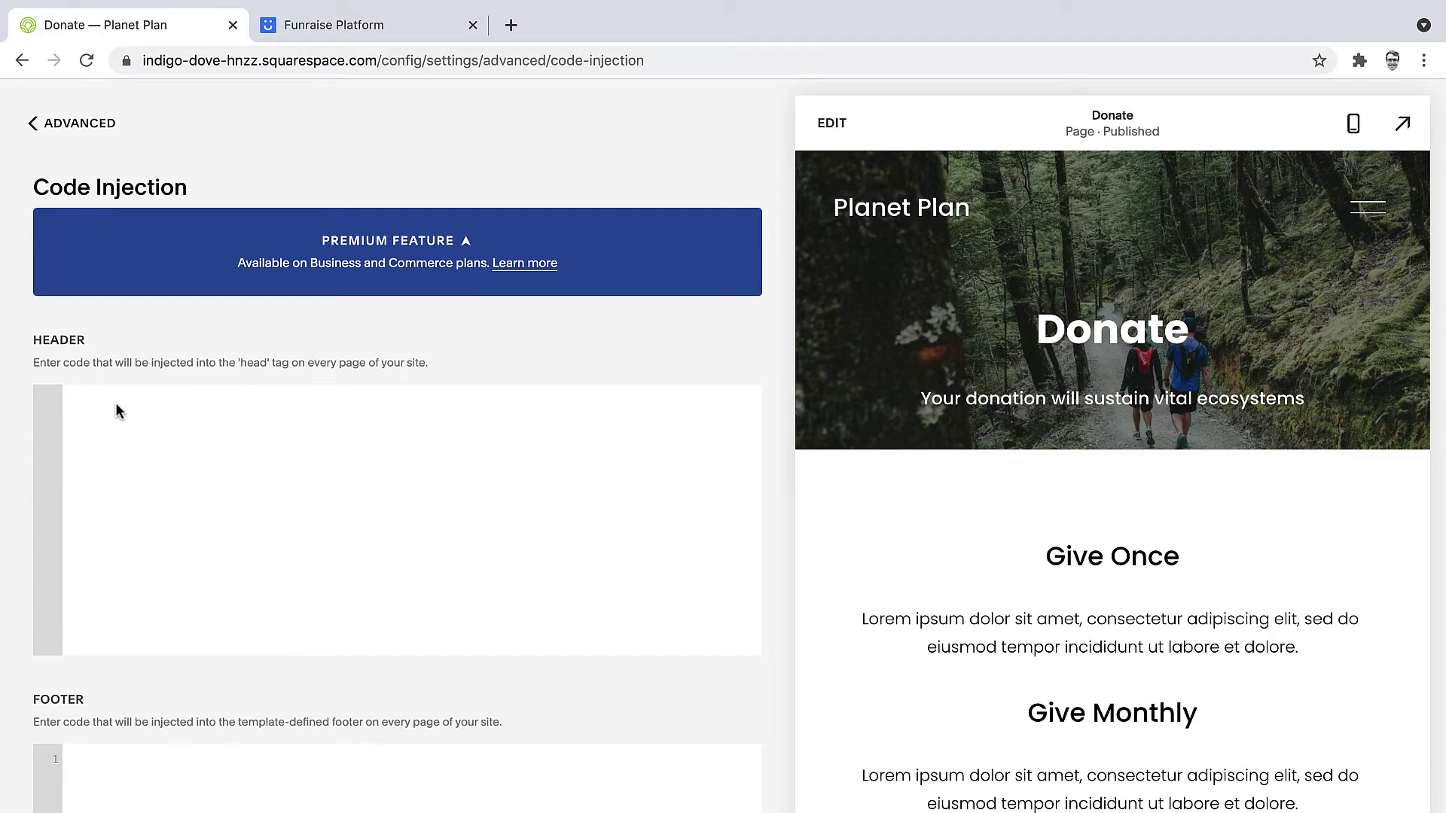
Paste the Aware Code into the Header box, then copy Funraise's Form Configuration Code.
key("ctrl+v")
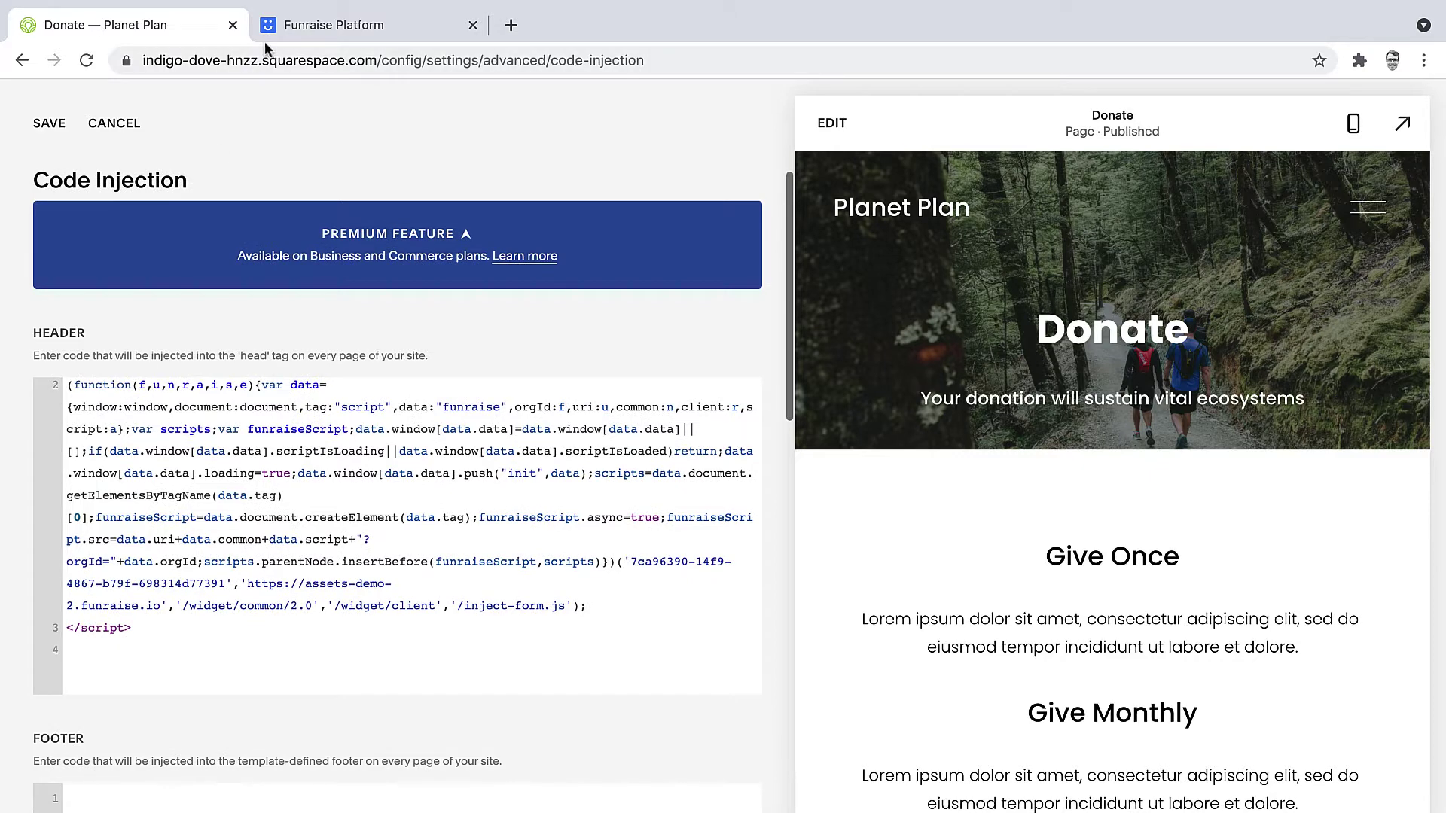
left_click(301, 34)
scroll(649, 439, "down", 1)
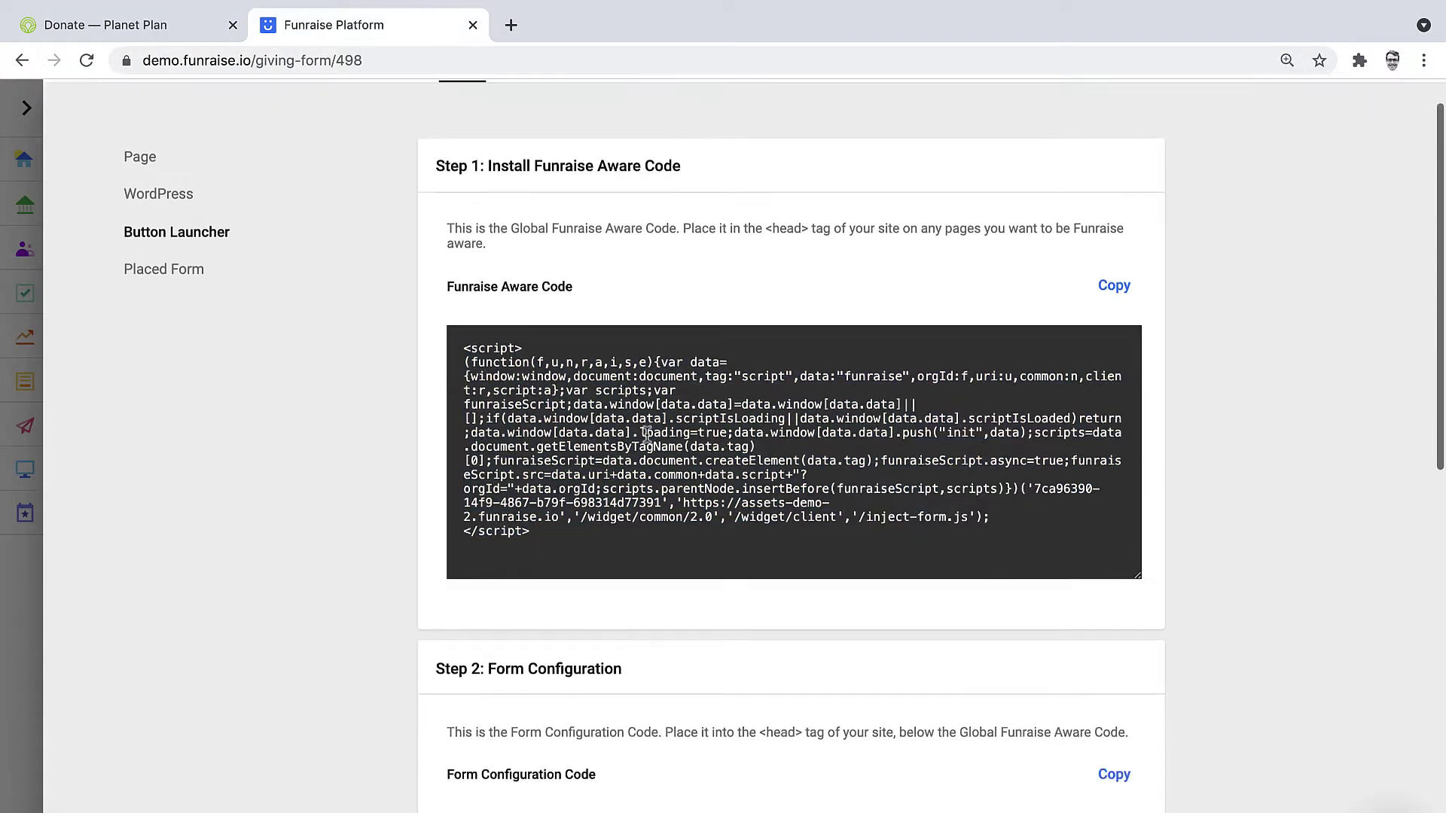
scroll(650, 439, "down", 3)
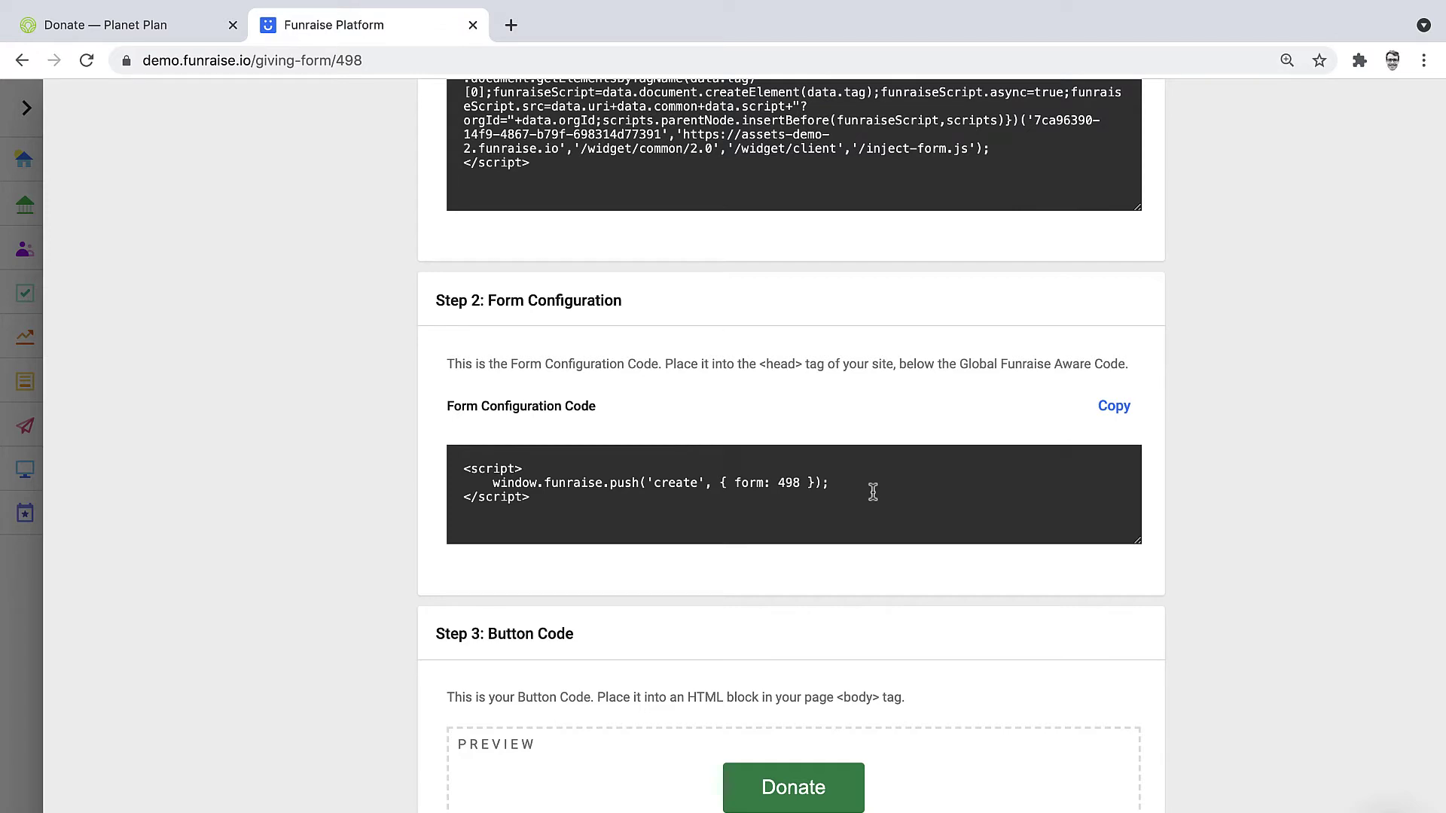
left_click(1114, 409)
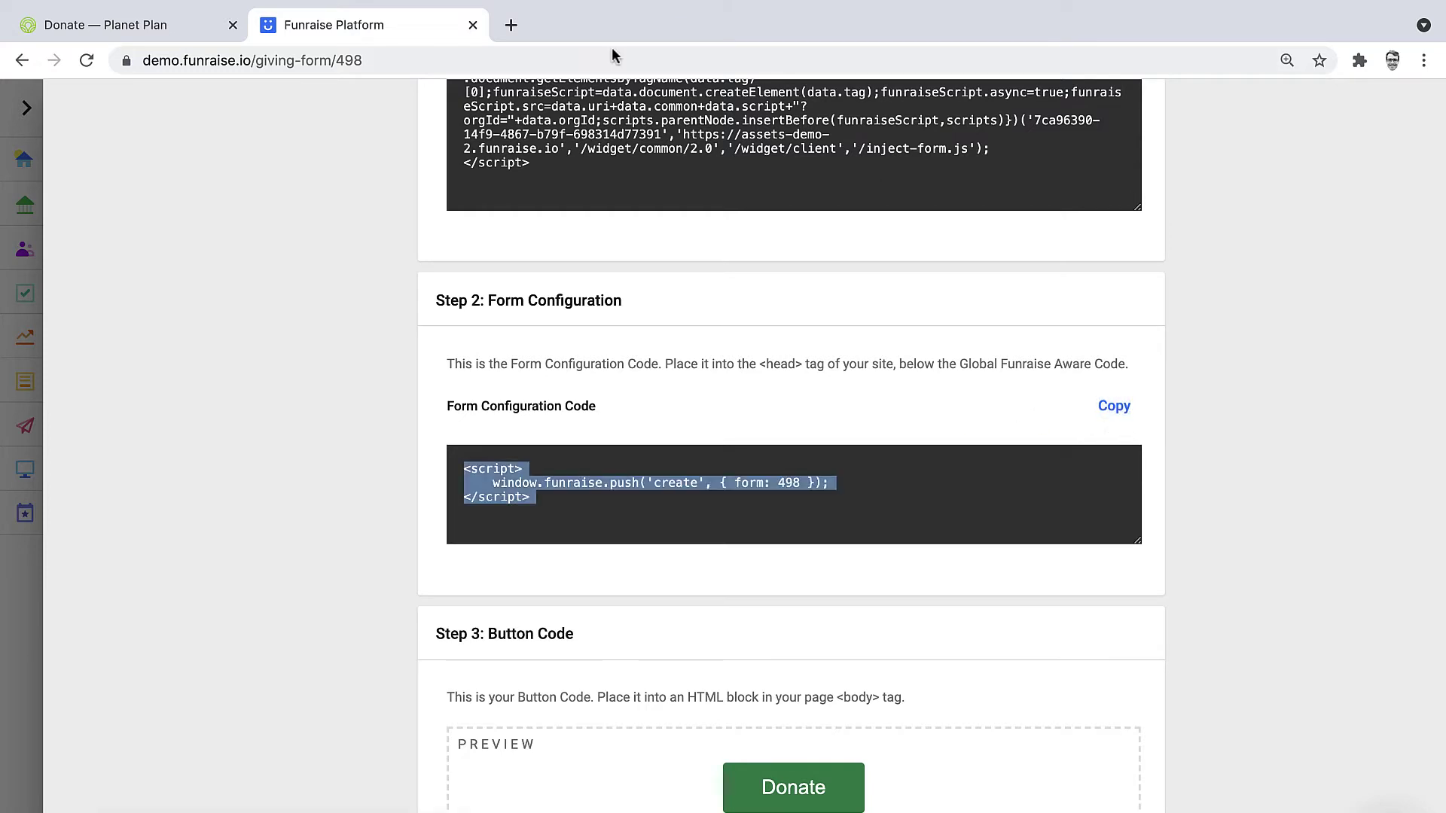
Paste the form 498 configuration script below the Aware Code in the Header box.
left_click(170, 25)
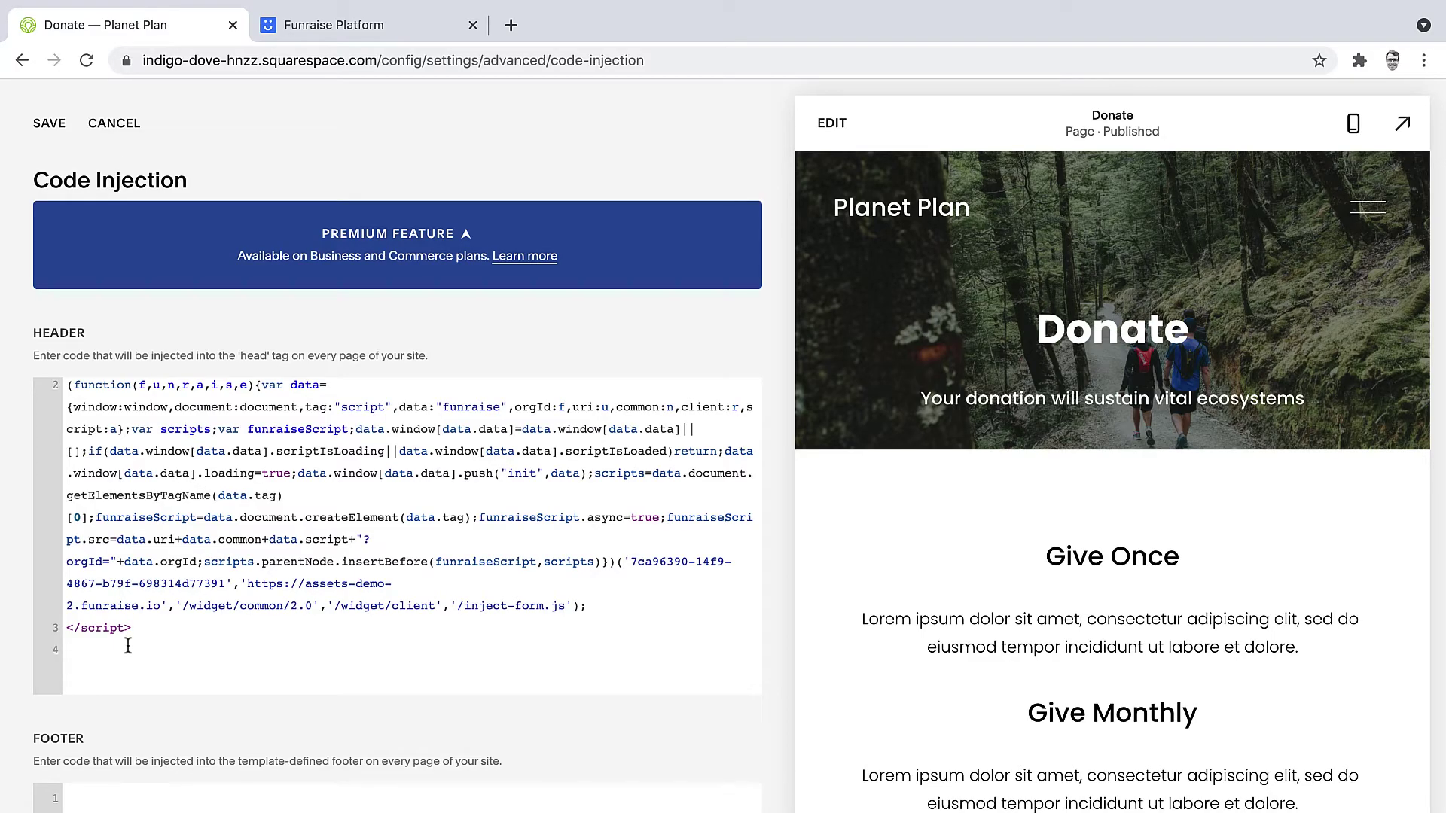
type("<script>     window.funraise.push('create', { form: 498 }); </script>")
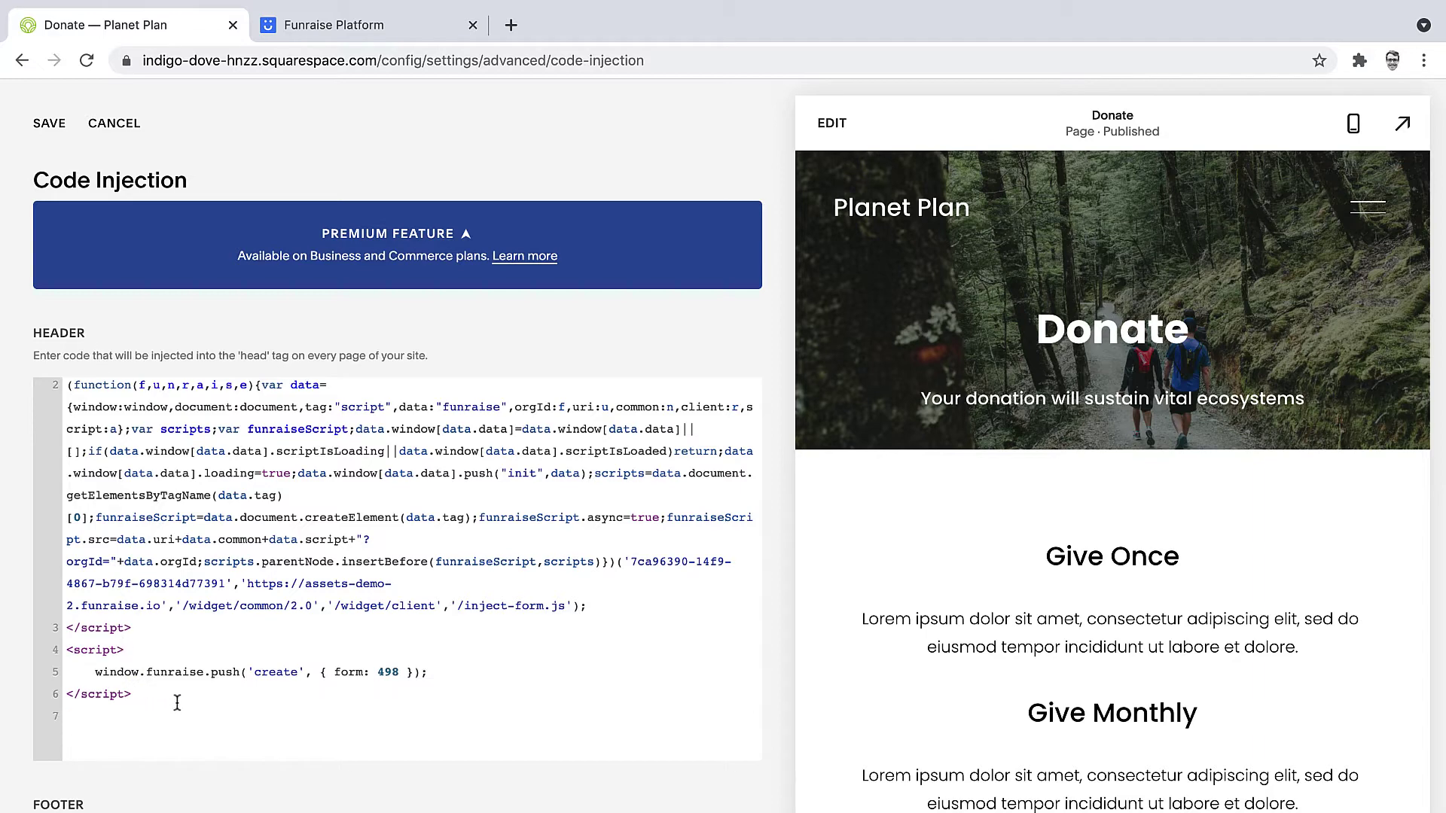
left_click_drag(137, 692, 63, 662)
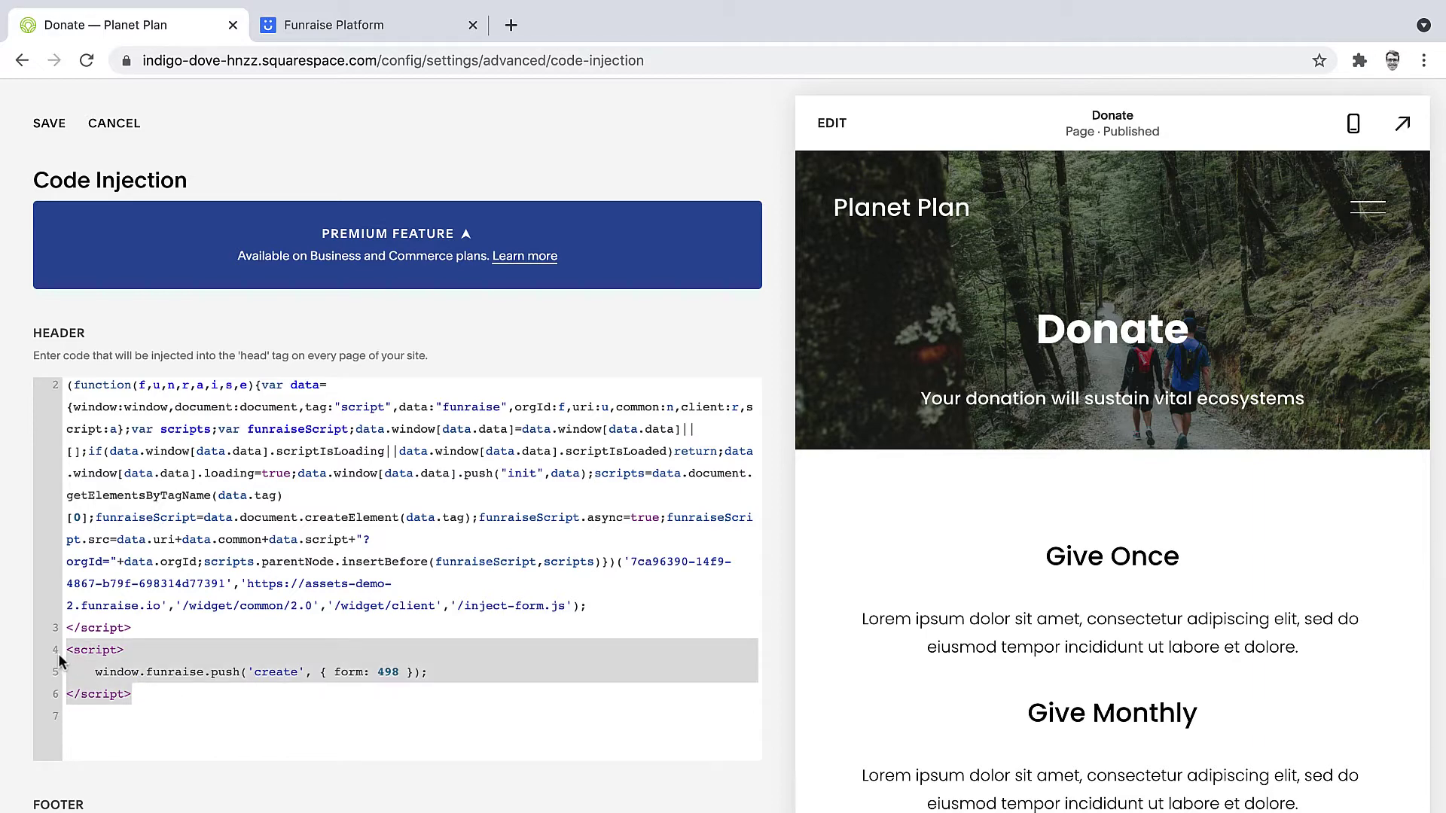
left_click(158, 701)
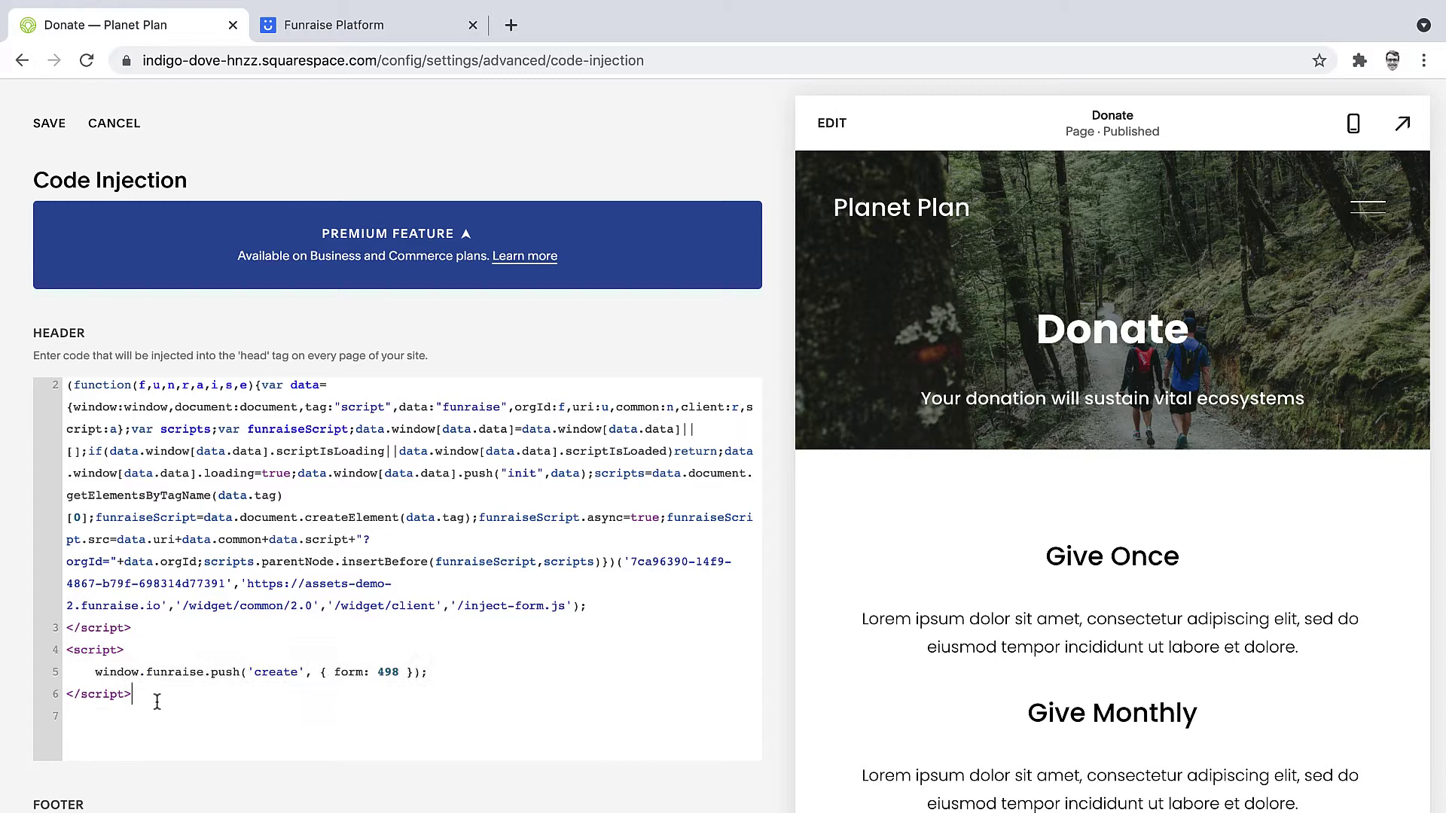
left_click_drag(153, 700, 57, 661)
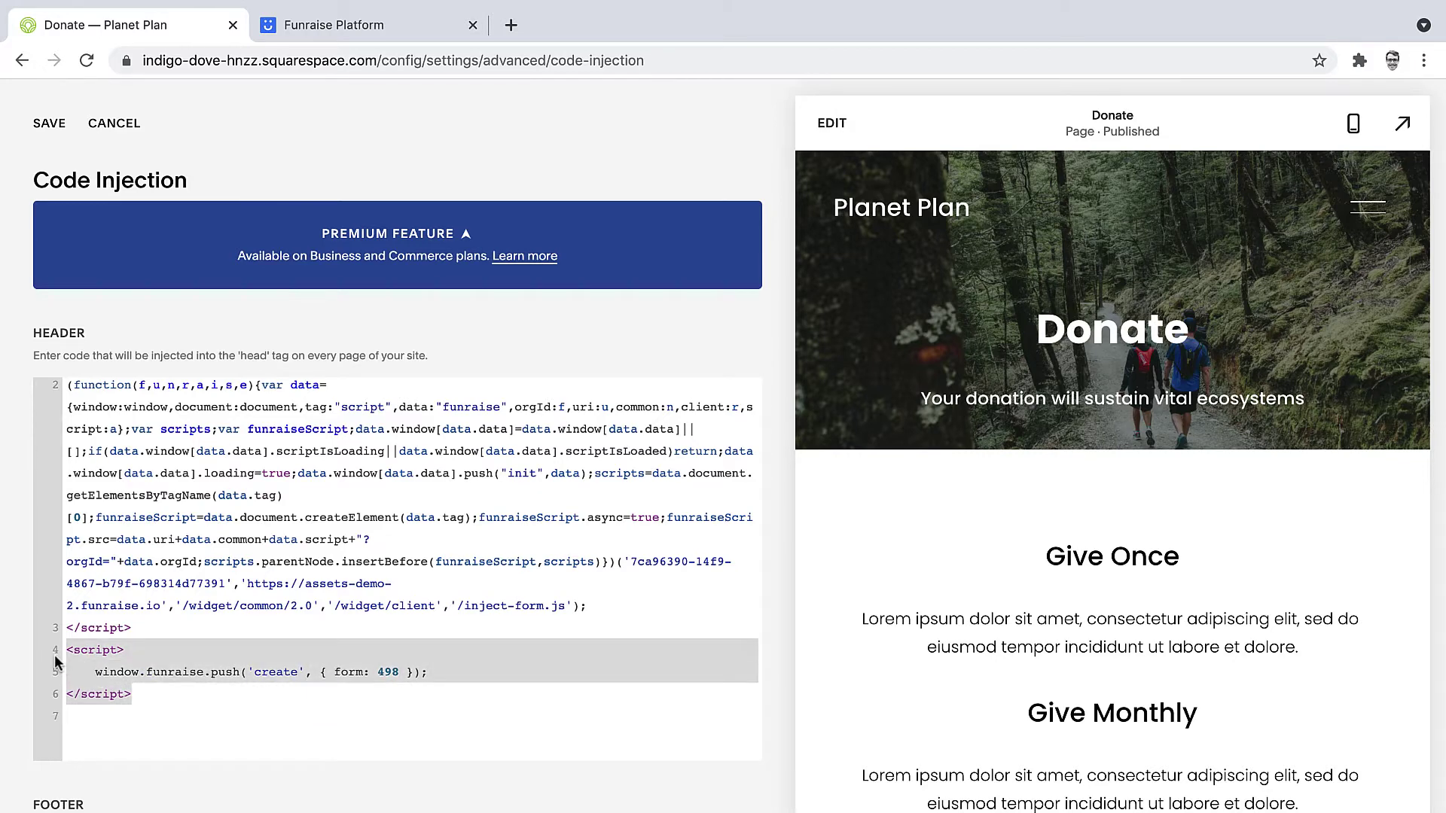
left_click(221, 674)
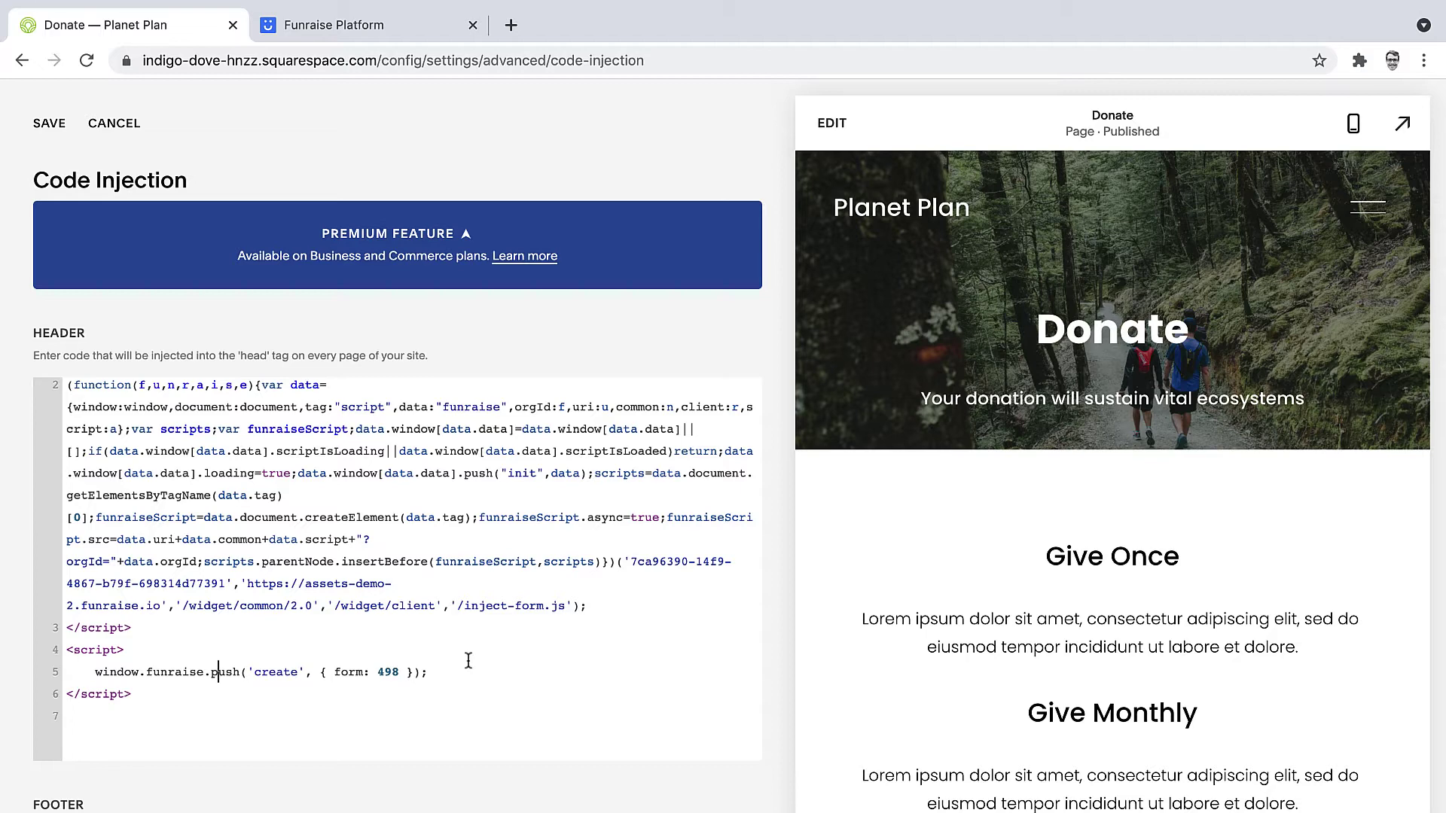
scroll(468, 662, "down", 1)
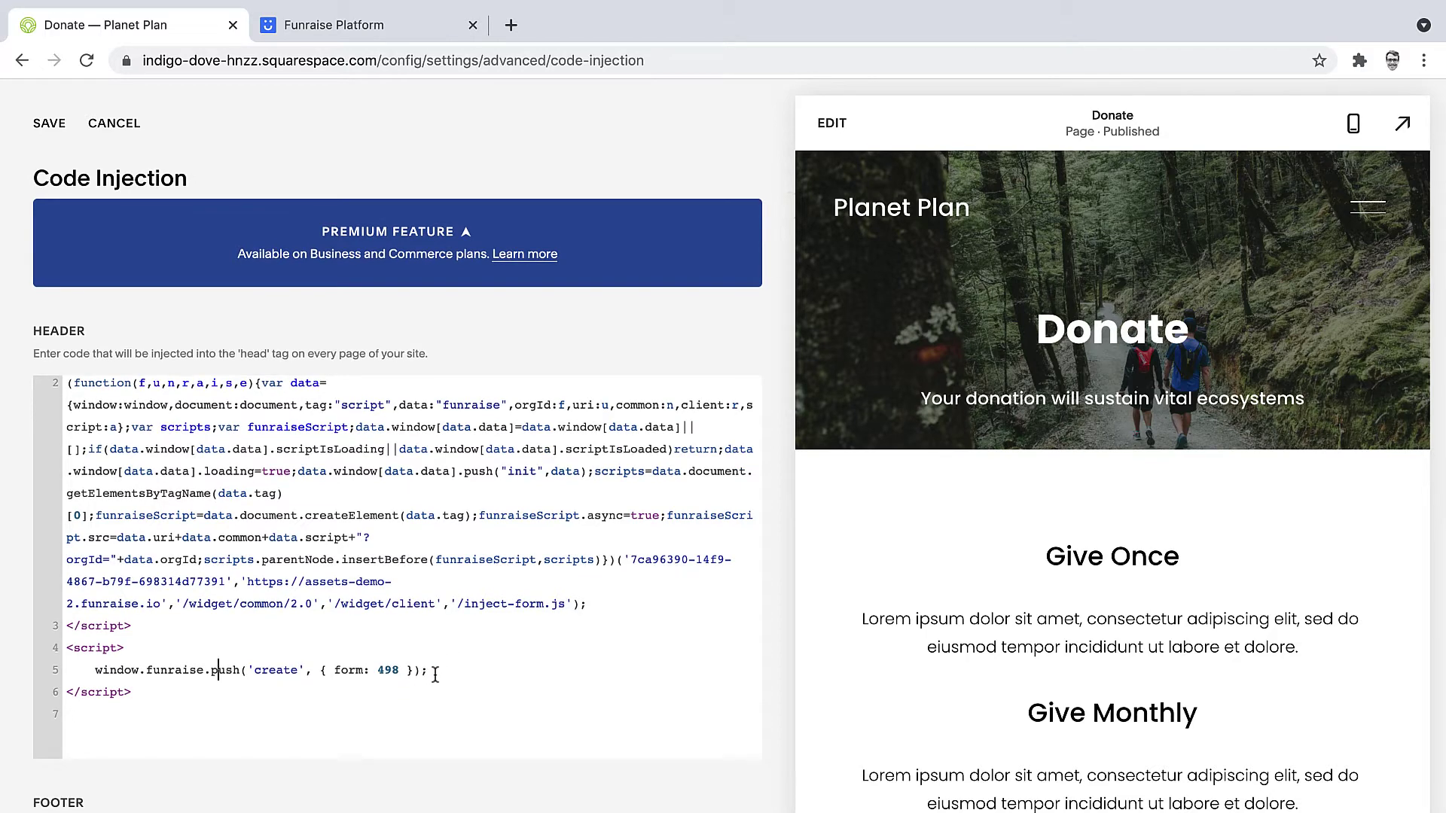
mouse_move(437, 674)
left_mouse_down()
mouse_move(91, 675)
mouse_move(428, 681)
left_mouse_up()
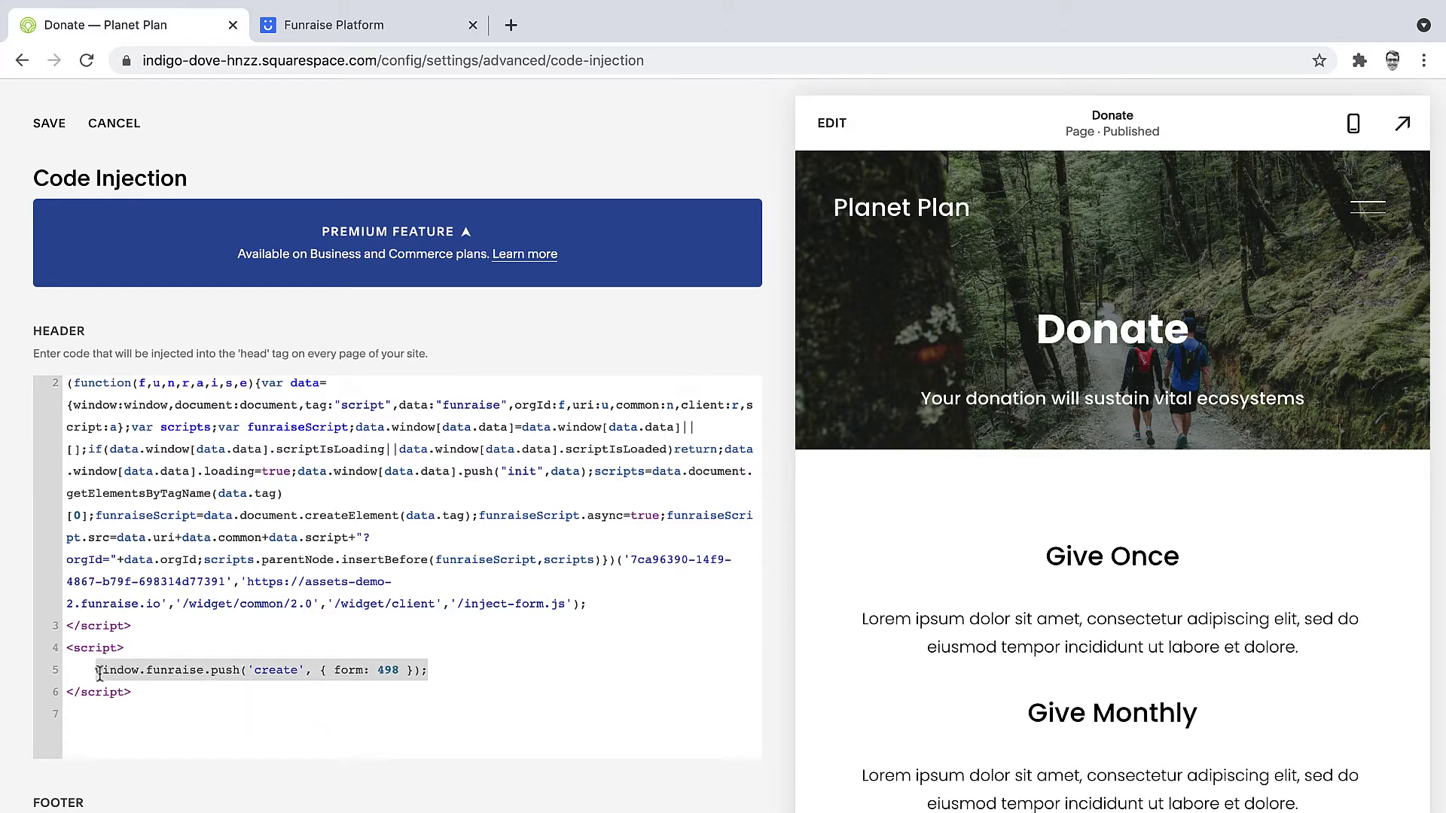
left_click(430, 678)
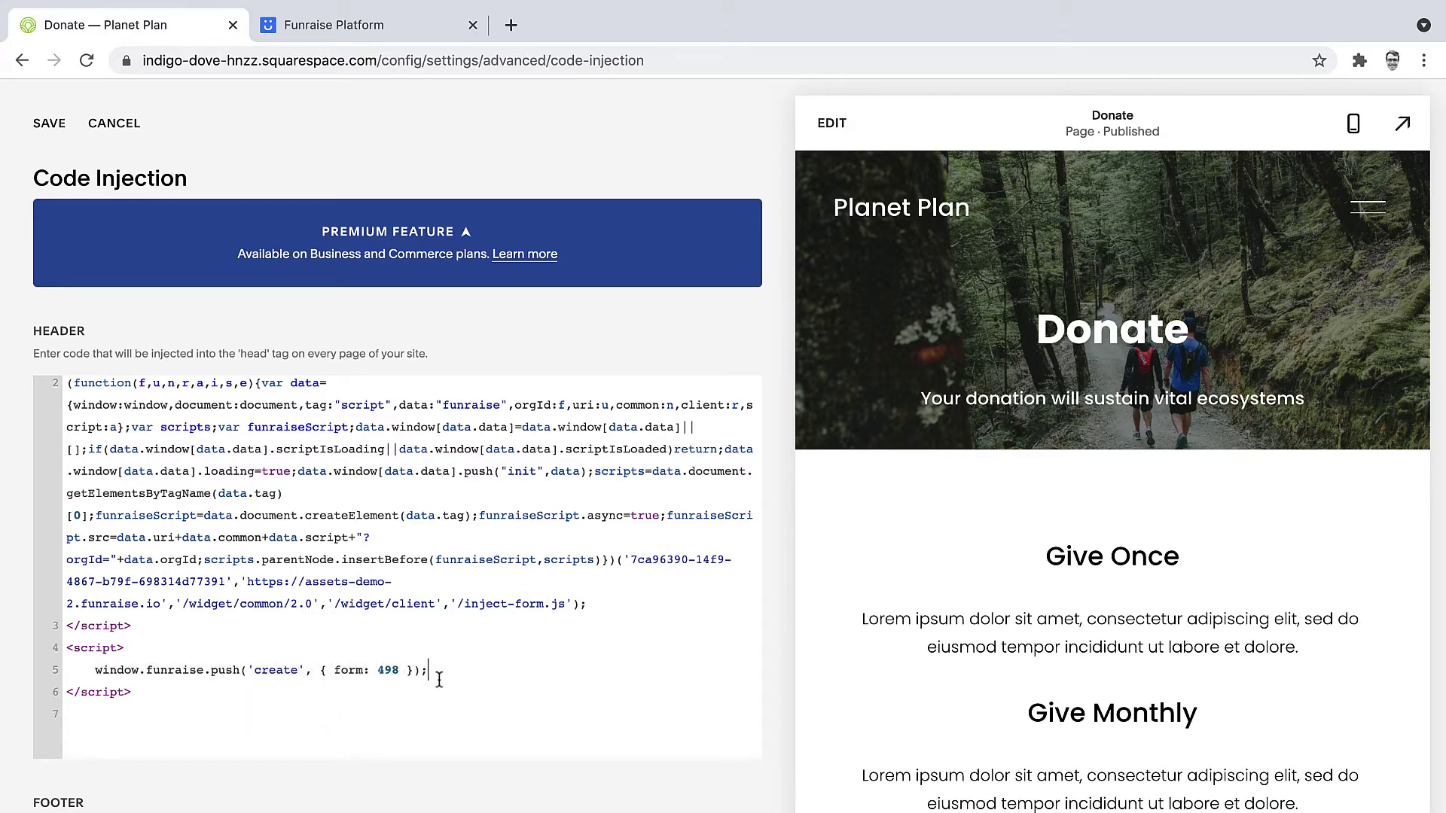
scroll(190, 633, "up", 1)
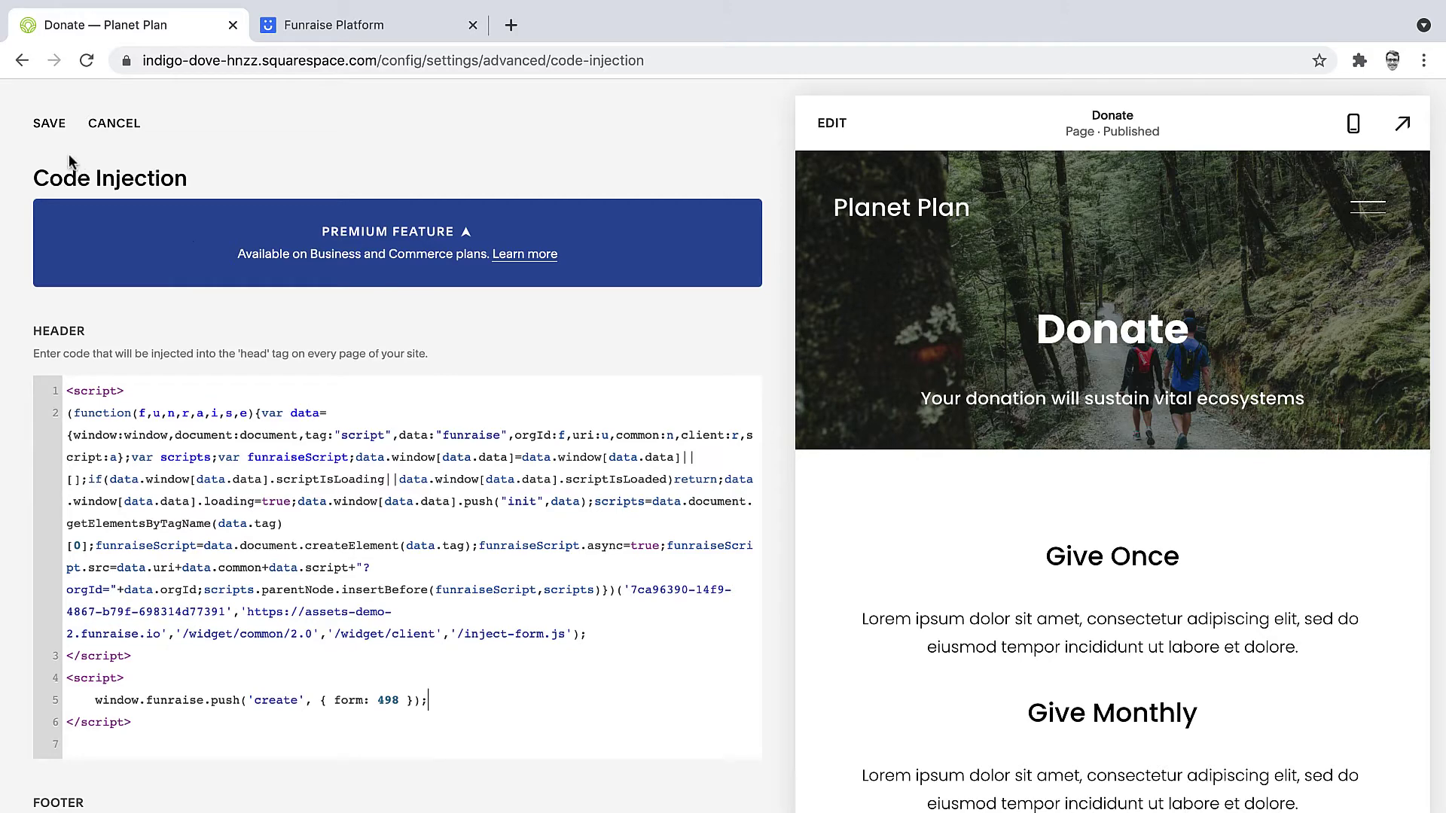
Save the header code and open the Donate page in the page editor.
left_click(48, 124)
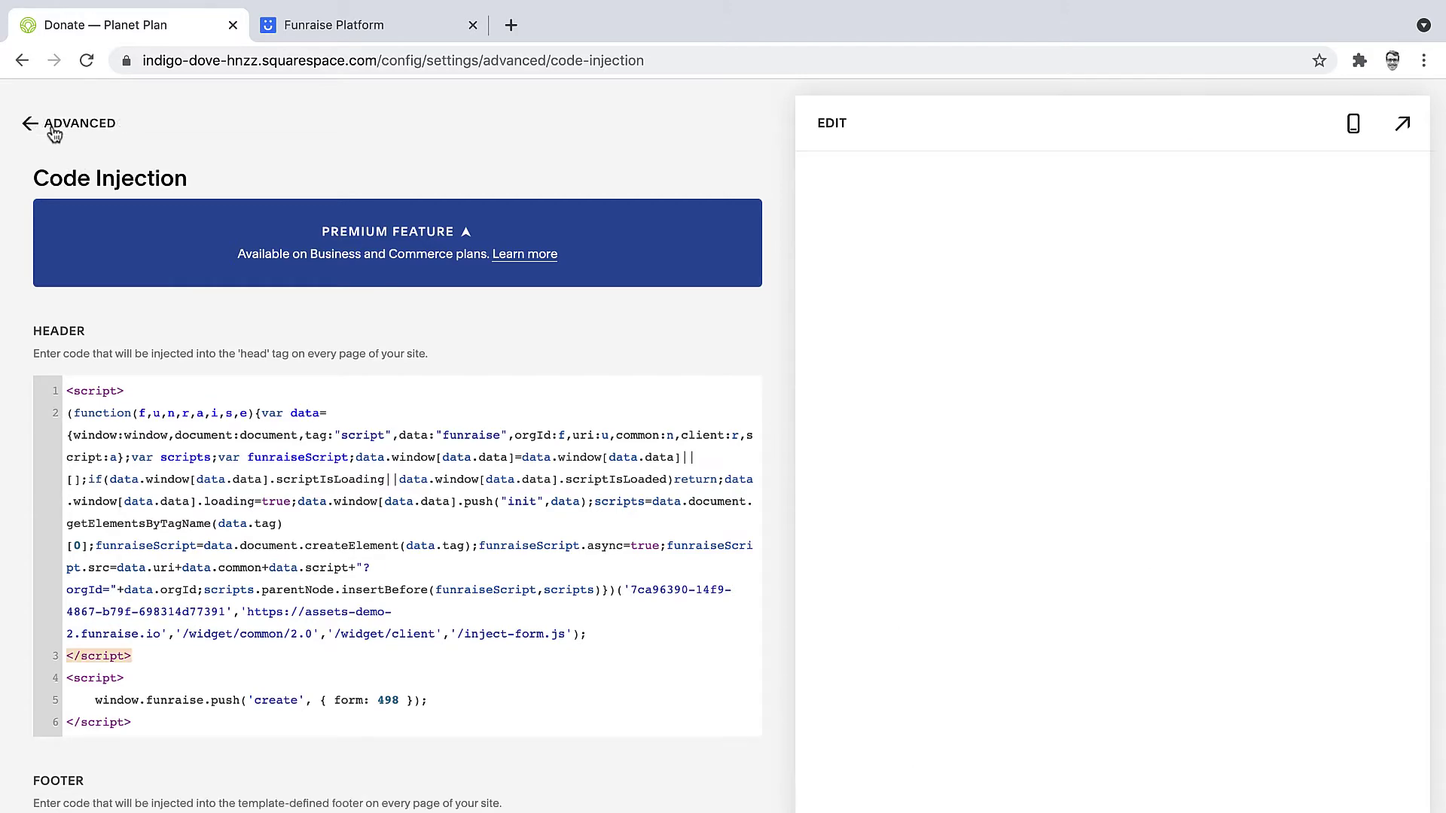
left_click(34, 124)
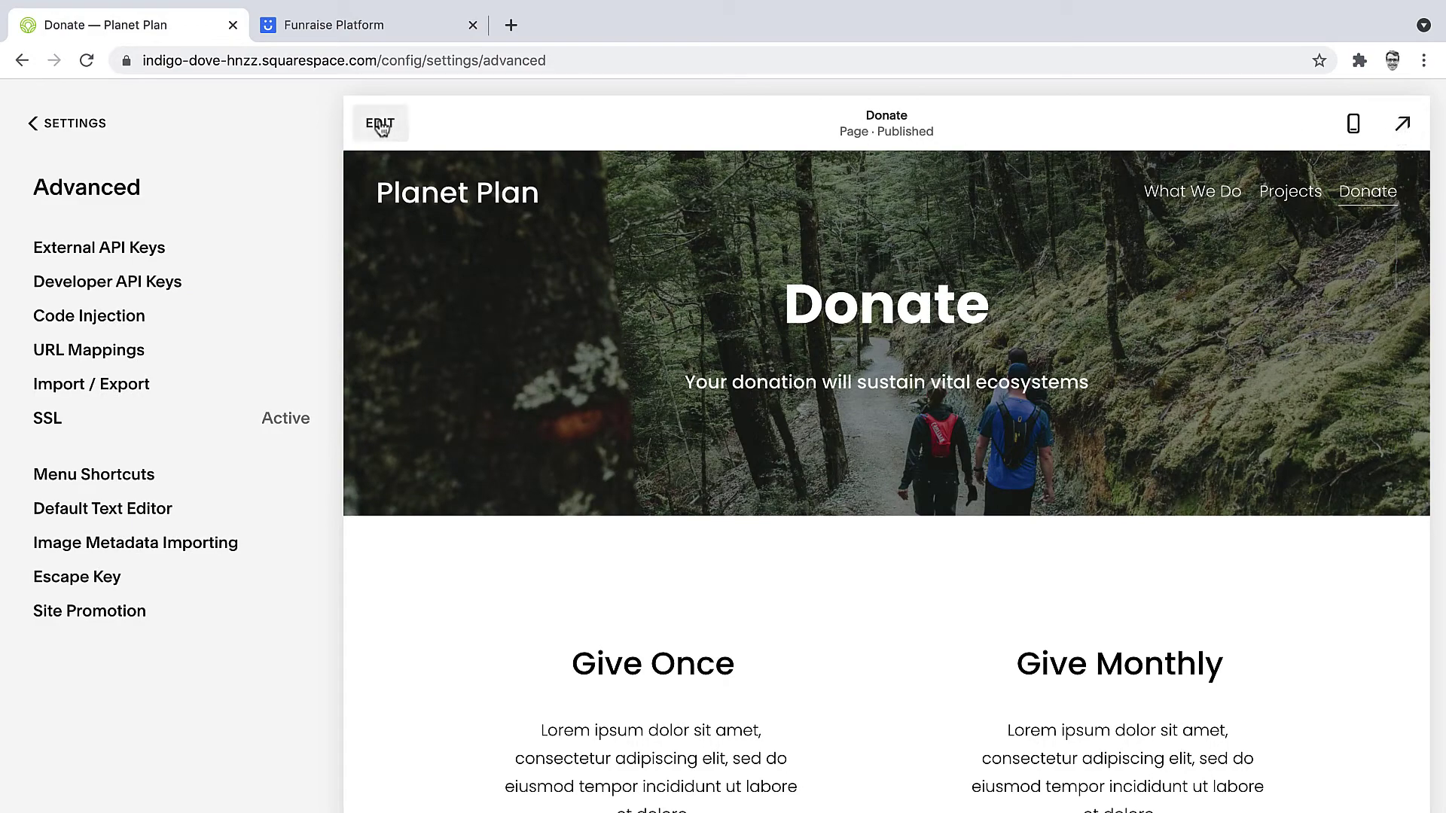
left_click(380, 122)
scroll(850, 571, "down", 1)
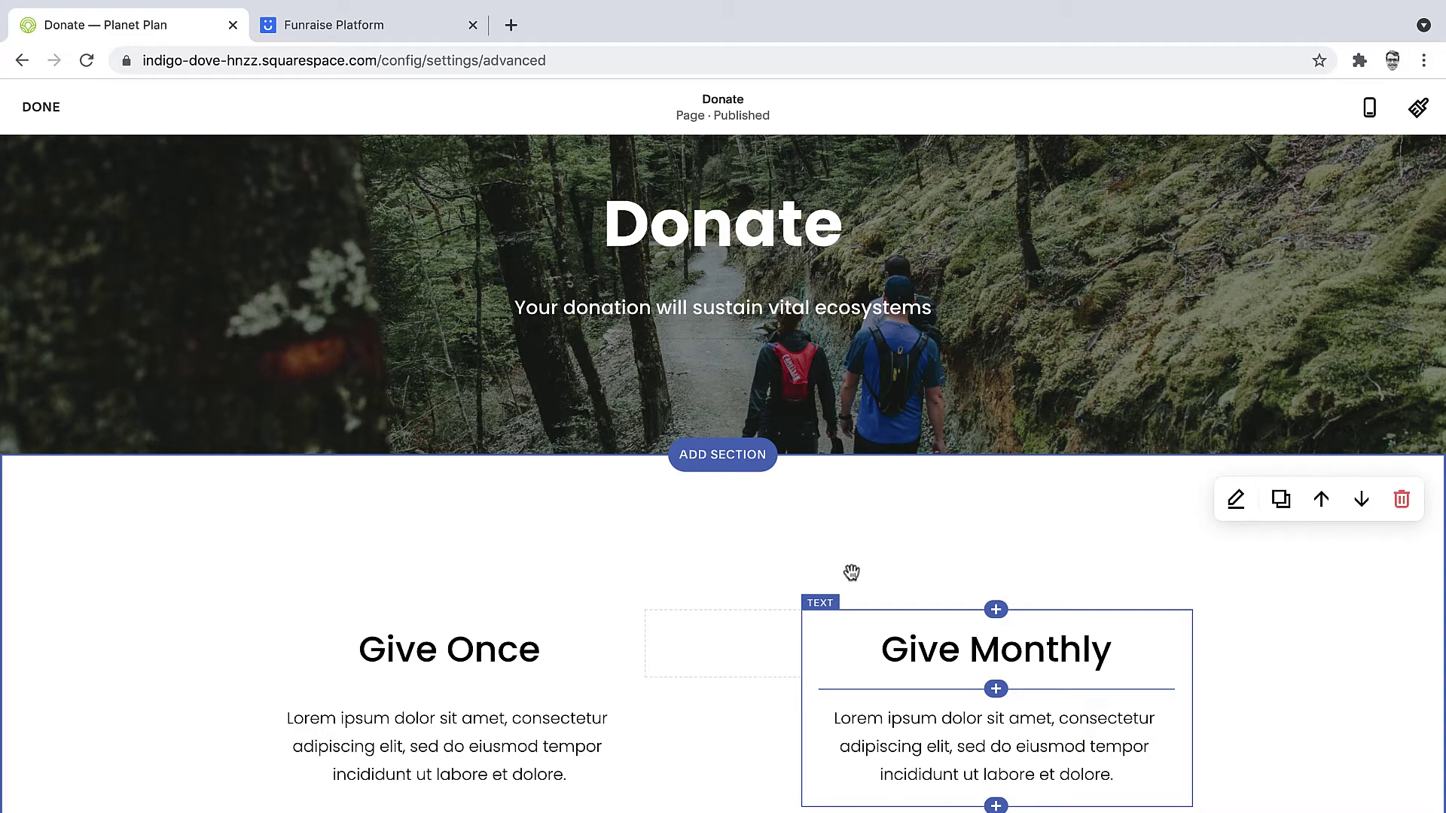
scroll(193, 333, "up", 1)
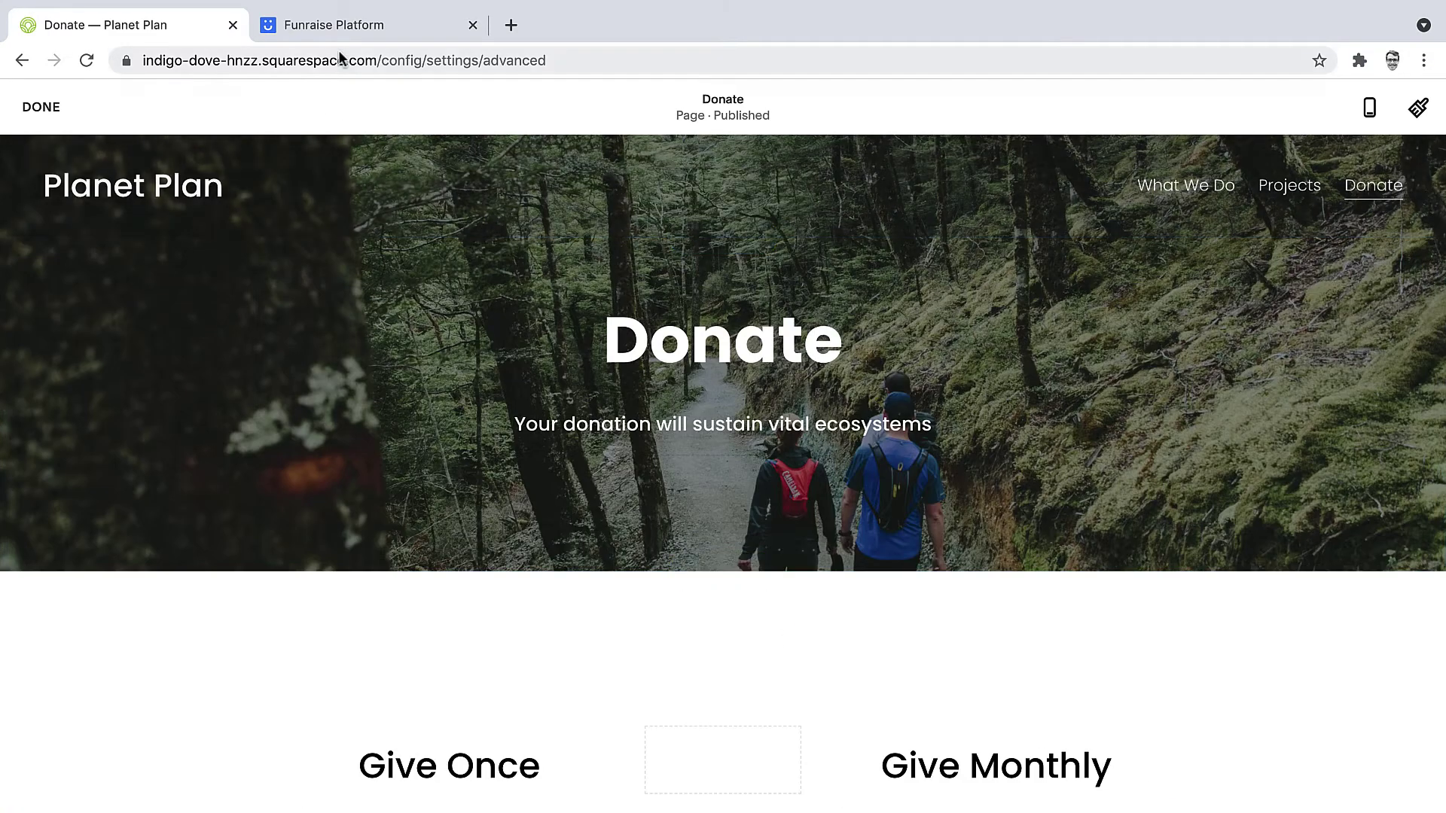
Copy form 498's Donate button HTML from Step 3: Button Code.
left_click(342, 25)
left_click(1432, 533)
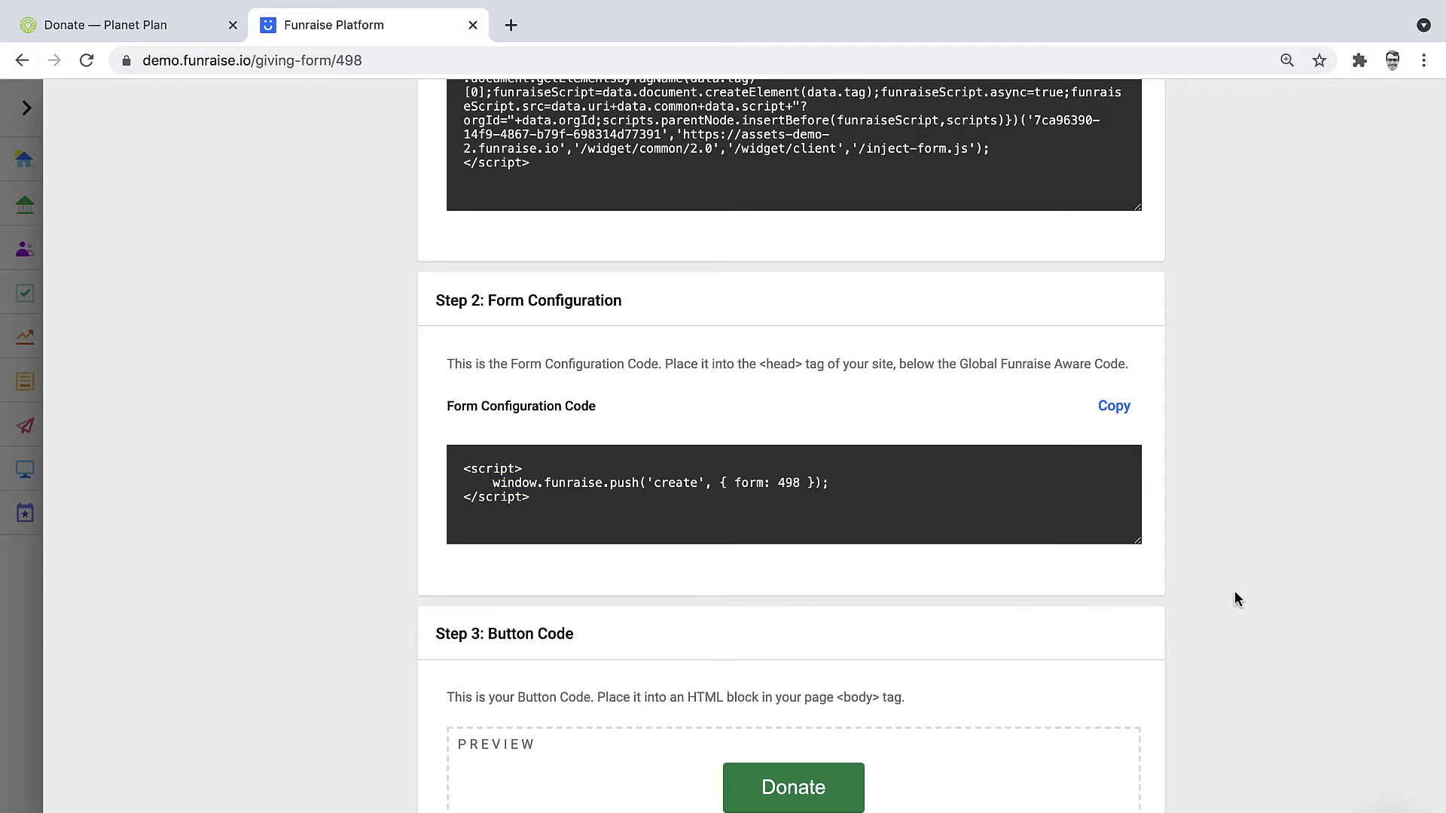
scroll(1213, 655, "down", 2)
scroll(1213, 655, "down", 2)
scroll(1214, 655, "down", 2)
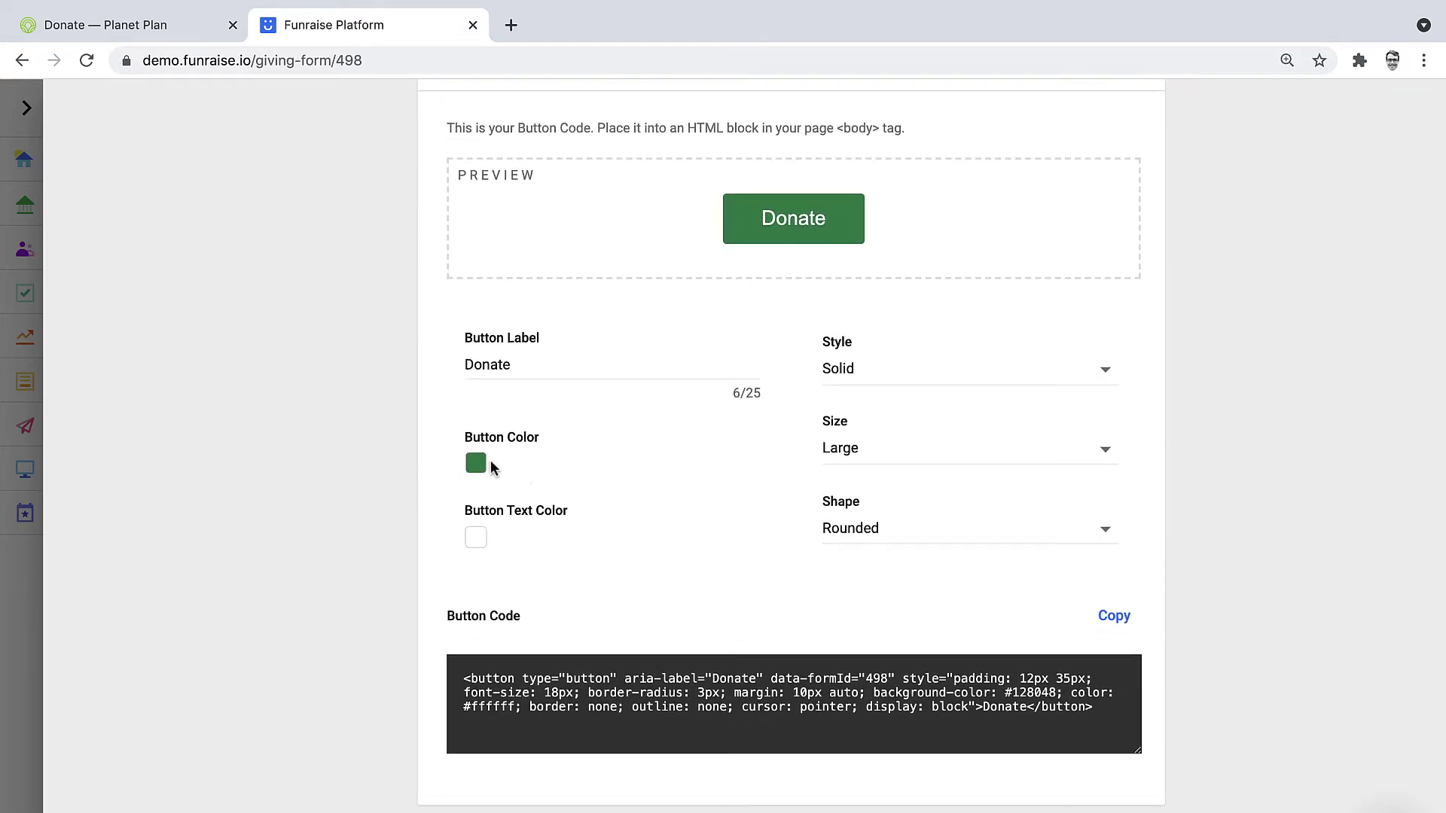
left_click_drag(464, 678, 1096, 709)
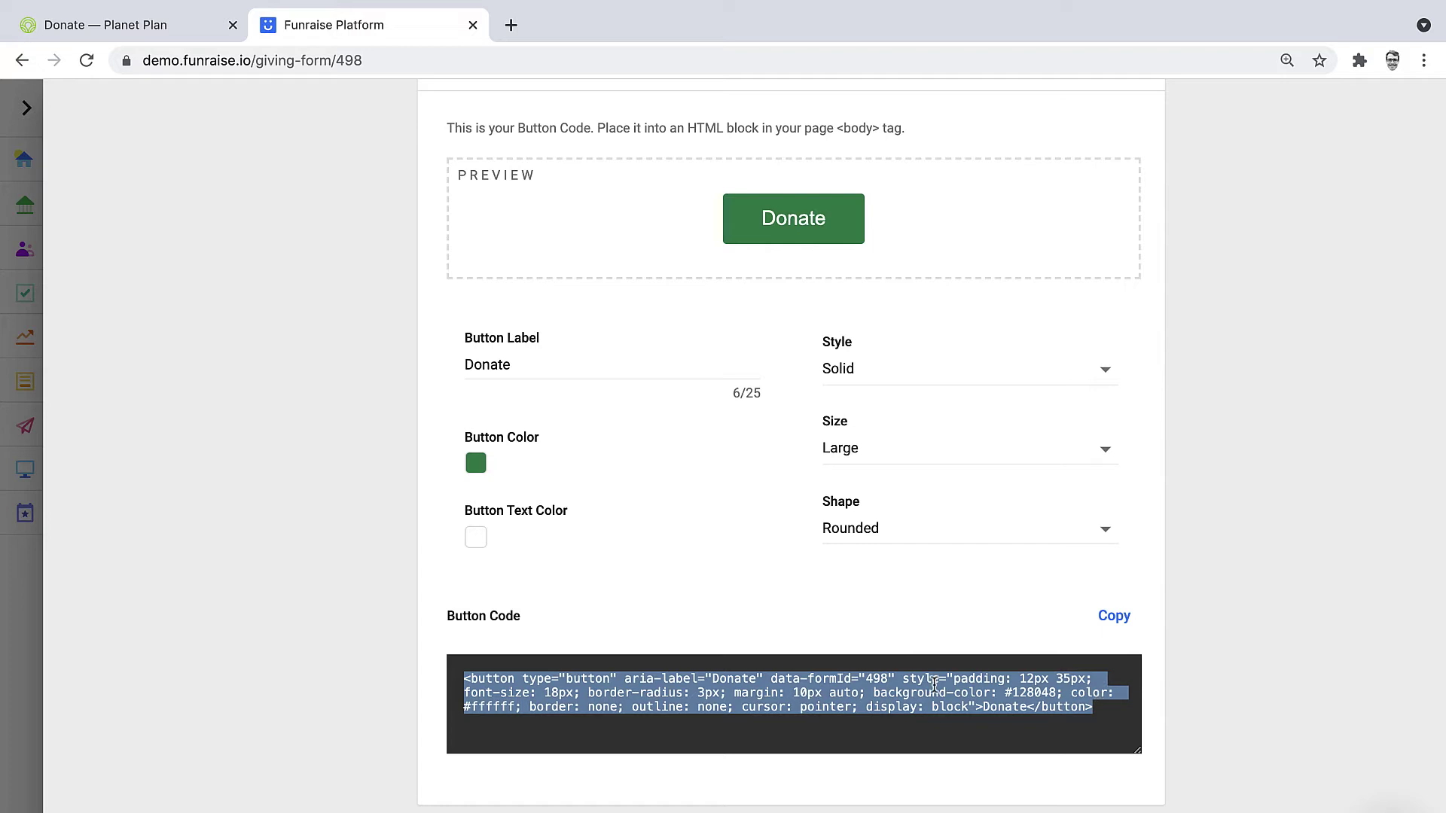
left_click(1017, 693)
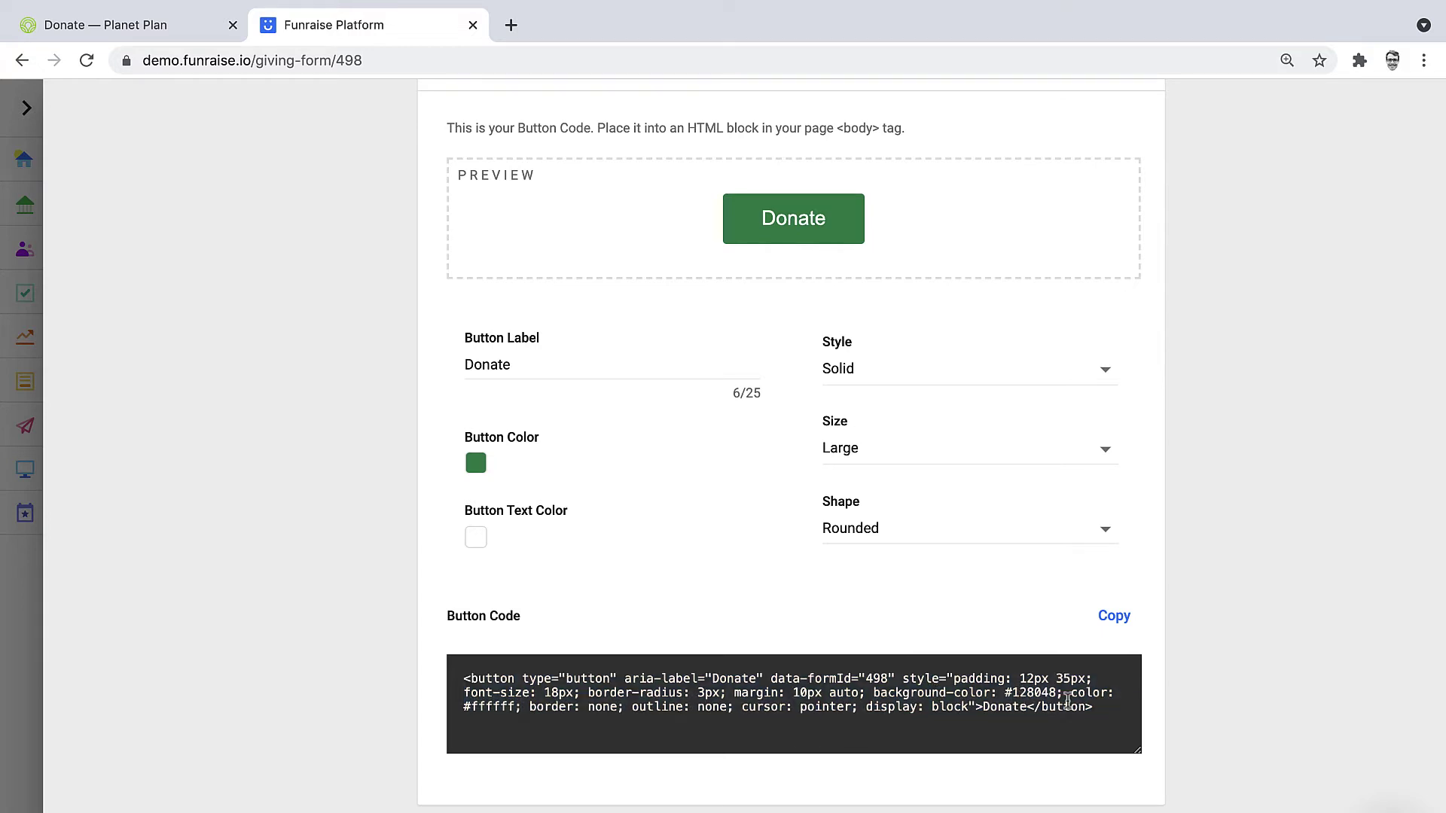
left_click(1117, 625)
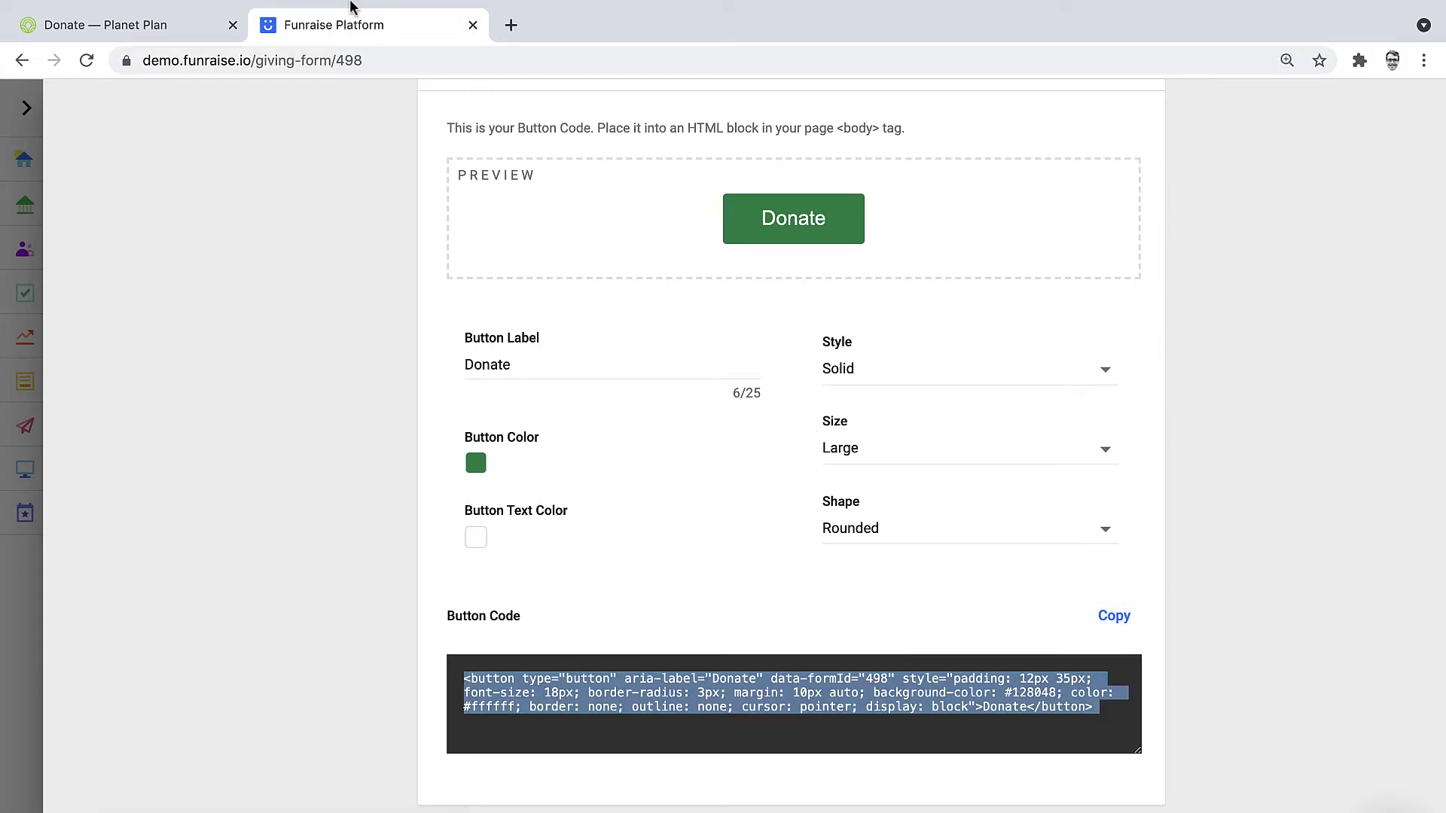
Insert a Code block beneath the Give Once text on the Donate page.
left_click(154, 29)
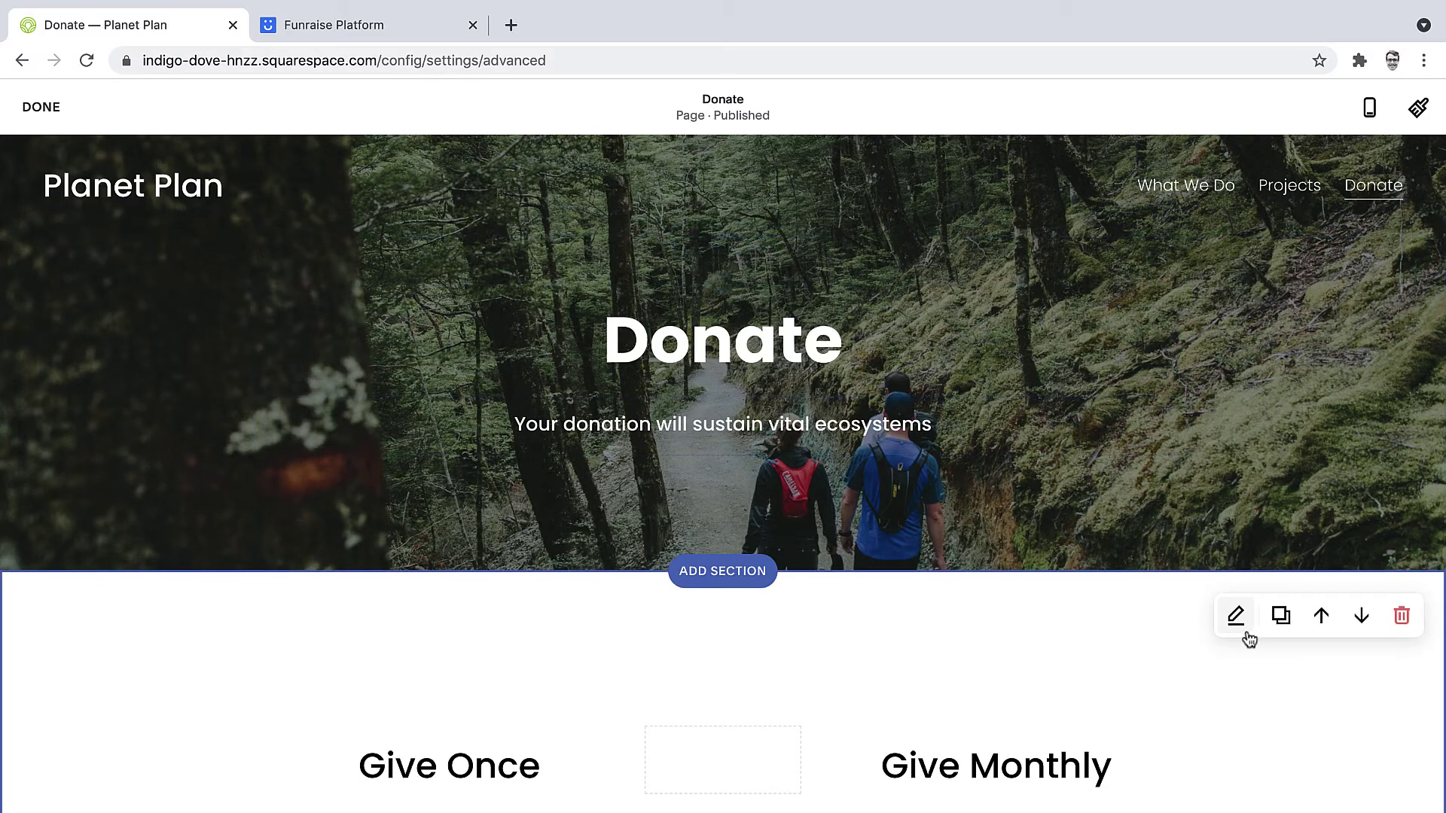
scroll(1251, 640, "down", 3)
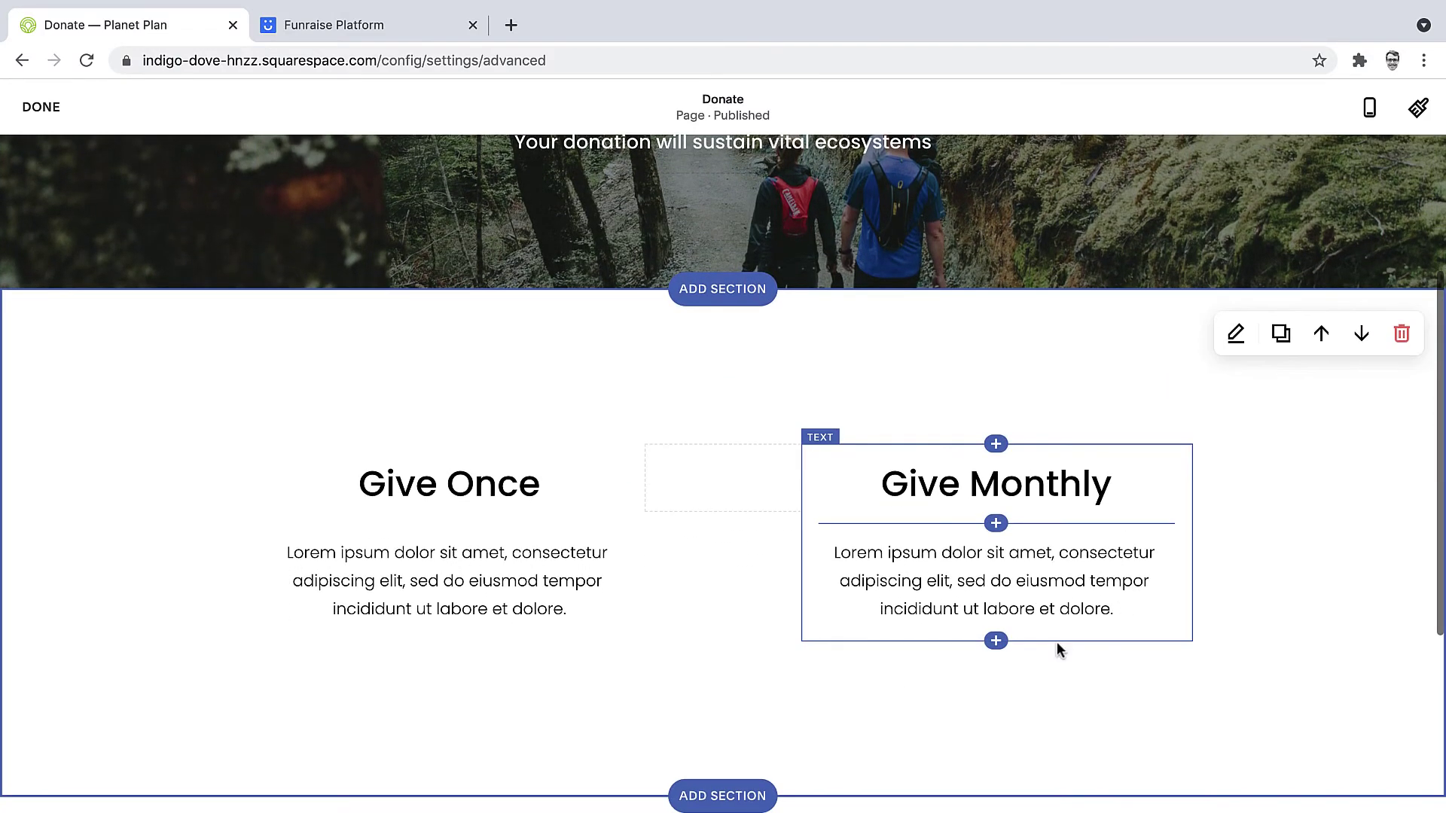
mouse_move(451, 641)
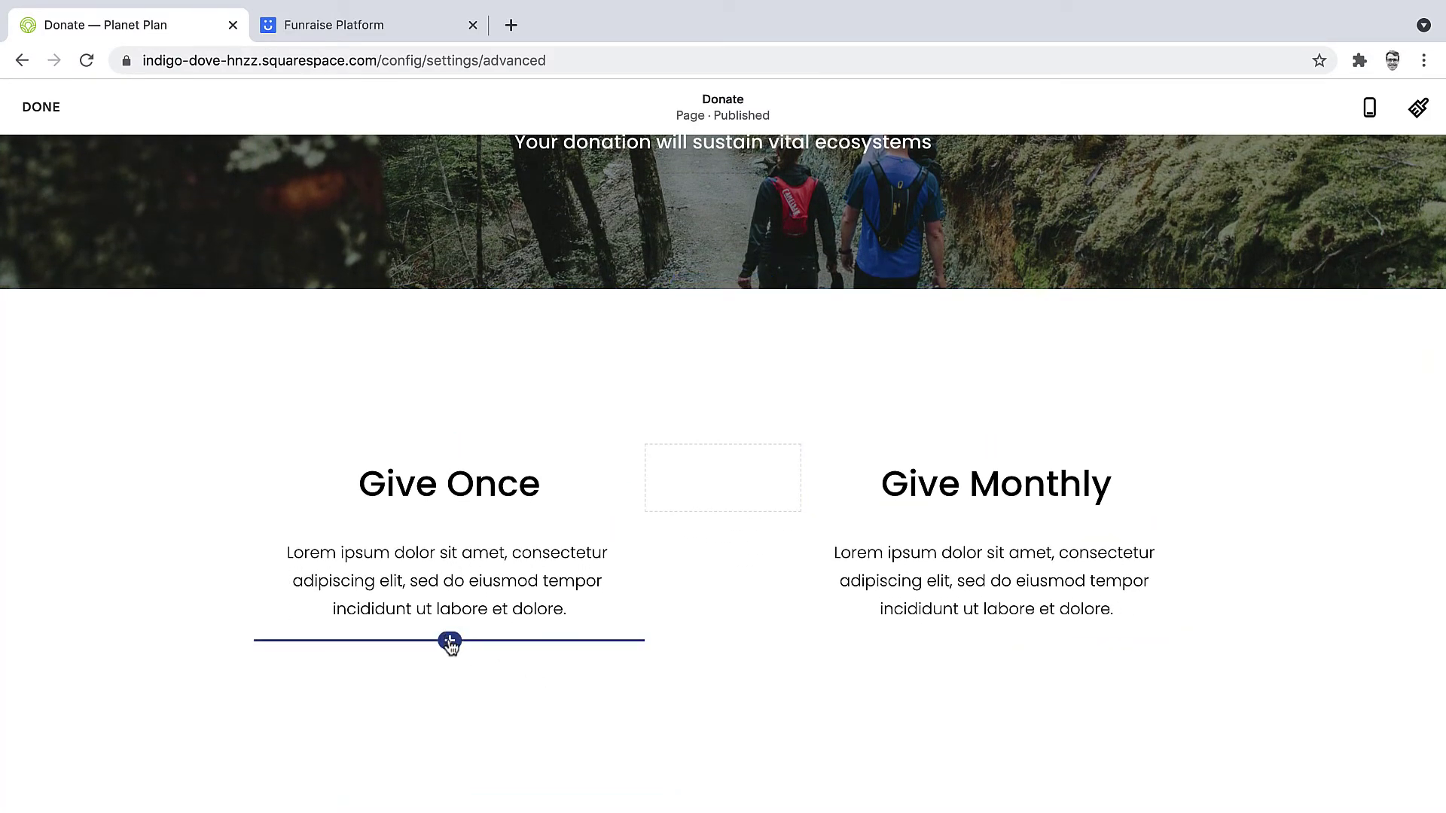
left_click(451, 642)
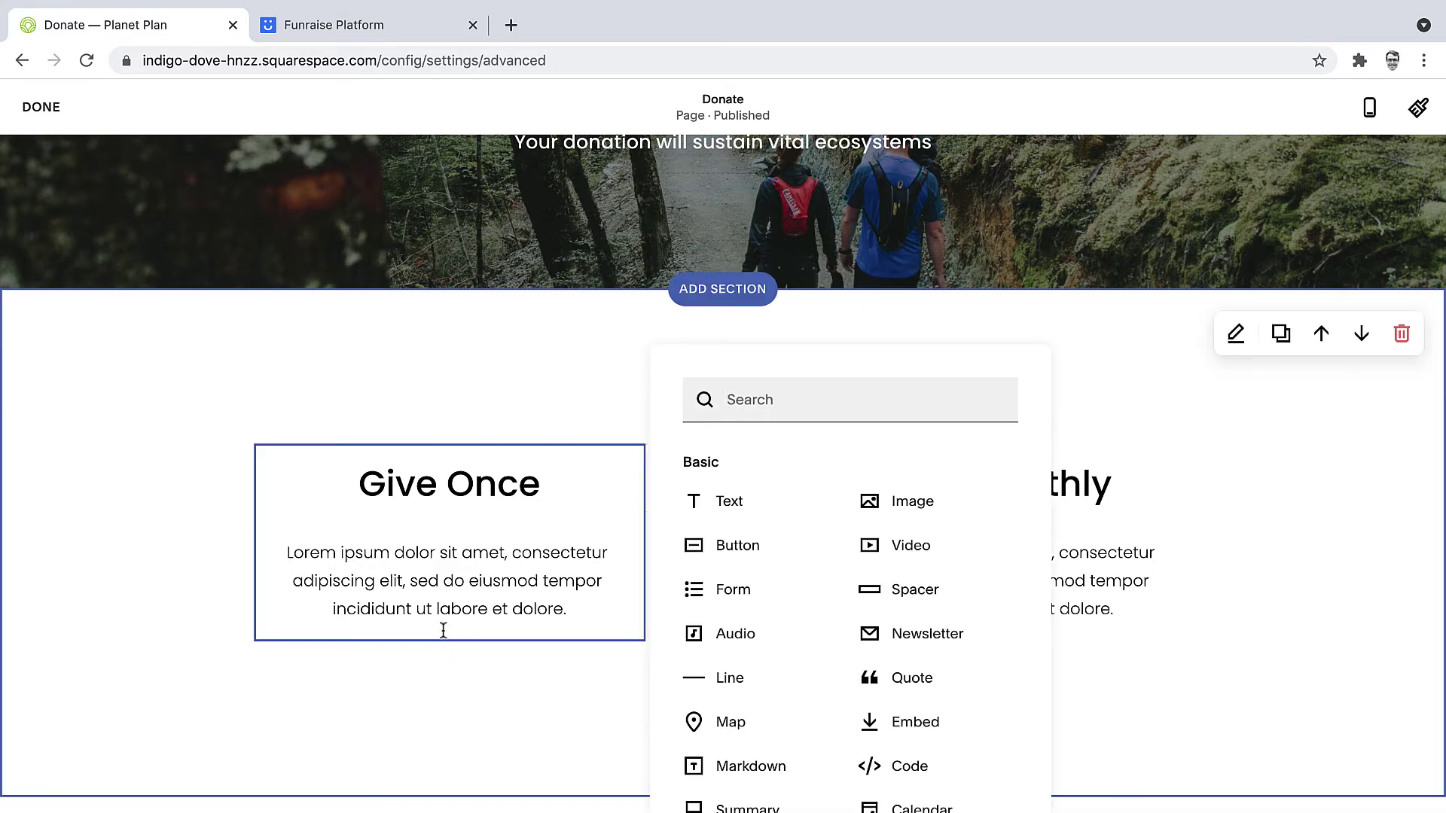
type("code")
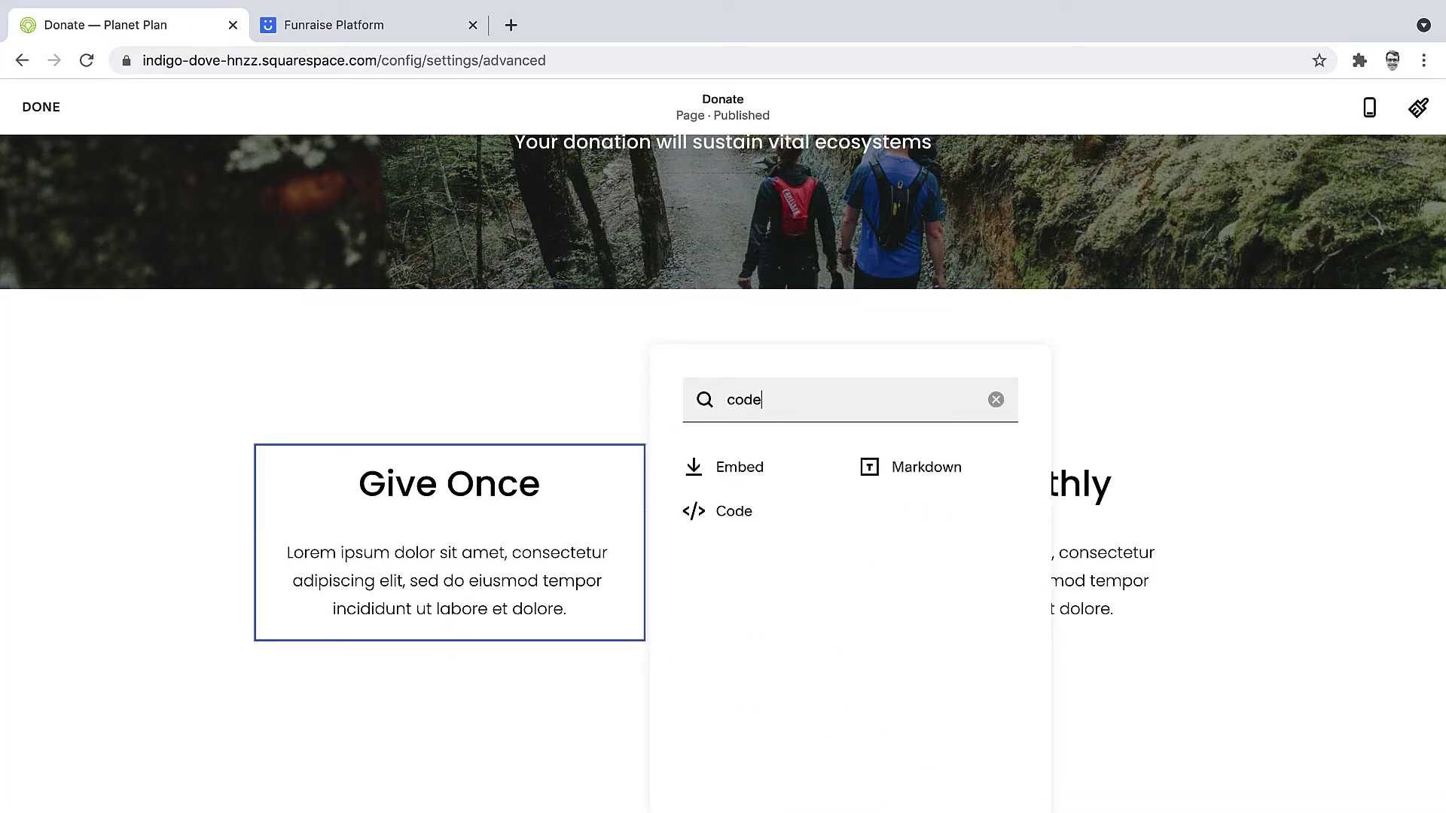
left_click(734, 512)
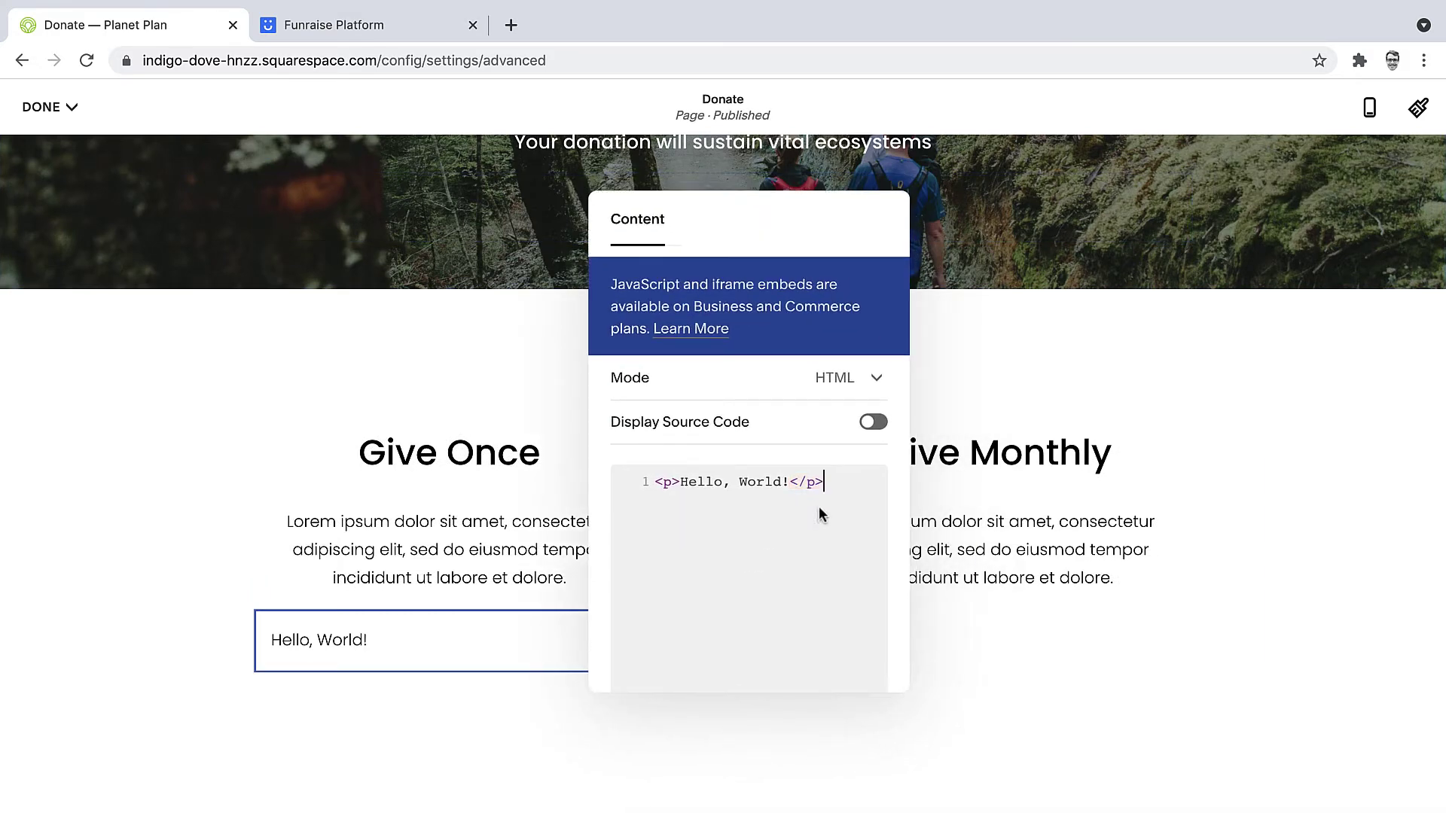
Replace the sample Hello, World! code with the pasted Donate button code.
key("ctrl+a")
key("BackSpace")
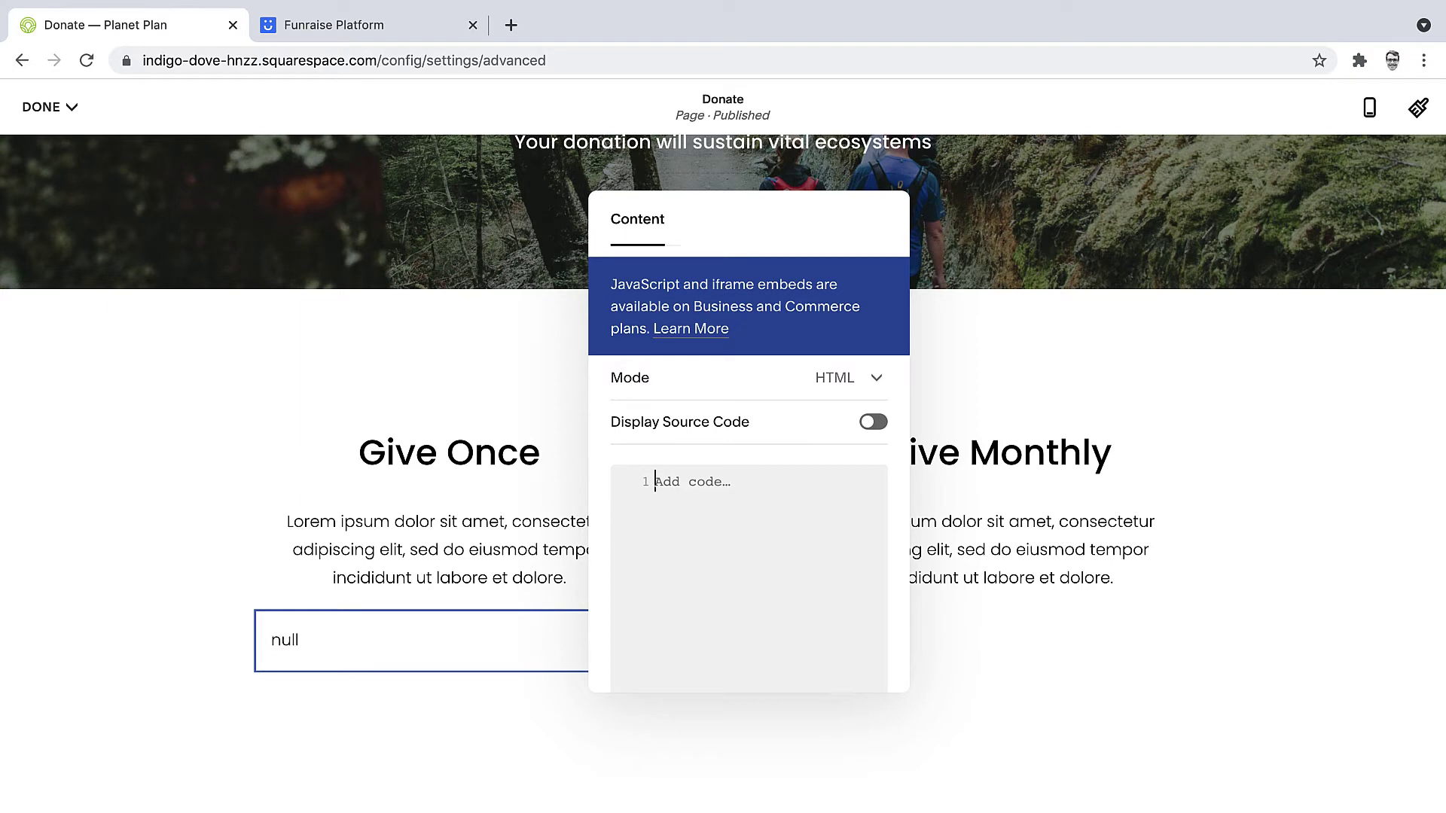
key("ctrl+v")
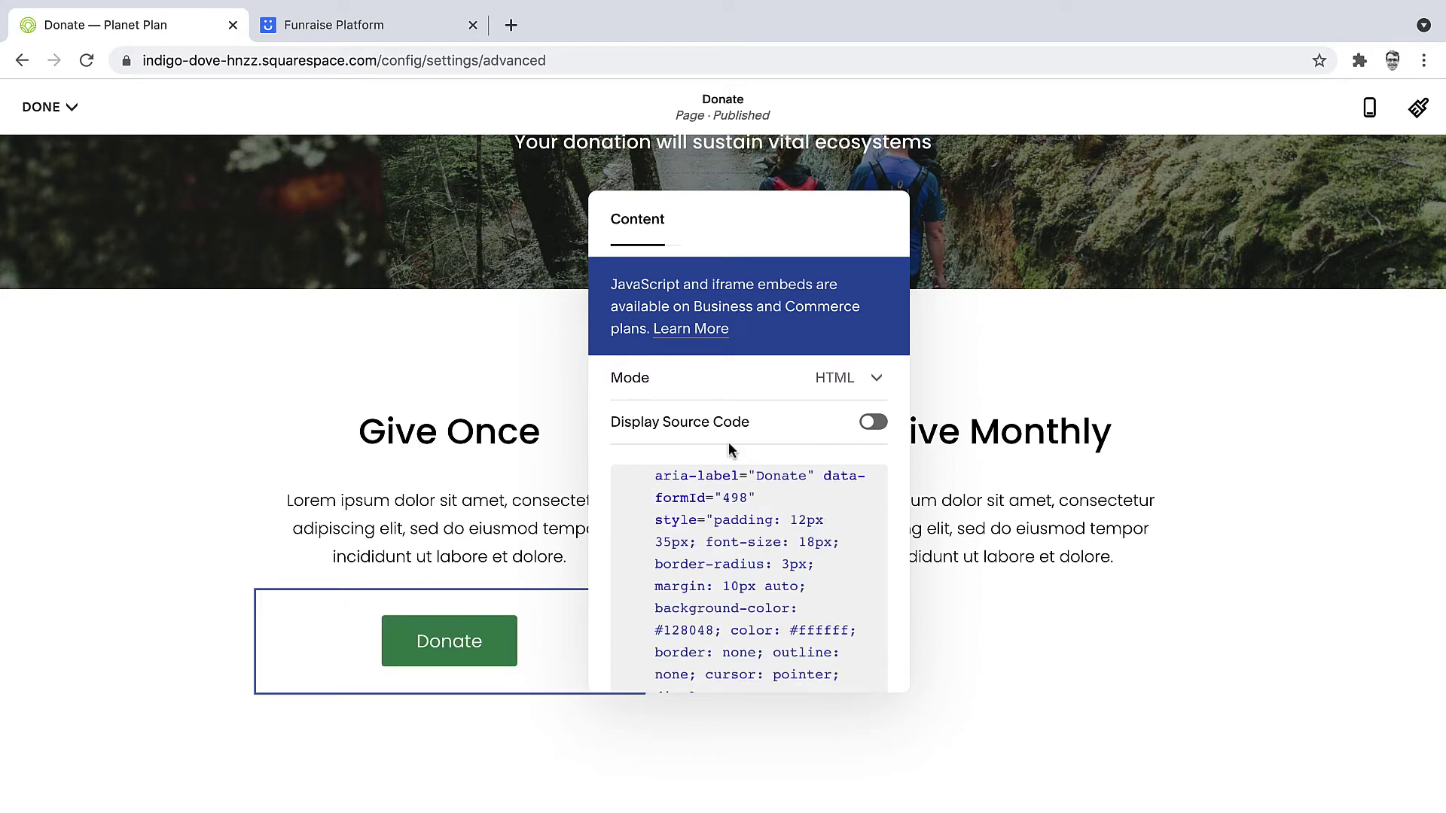
left_click(734, 776)
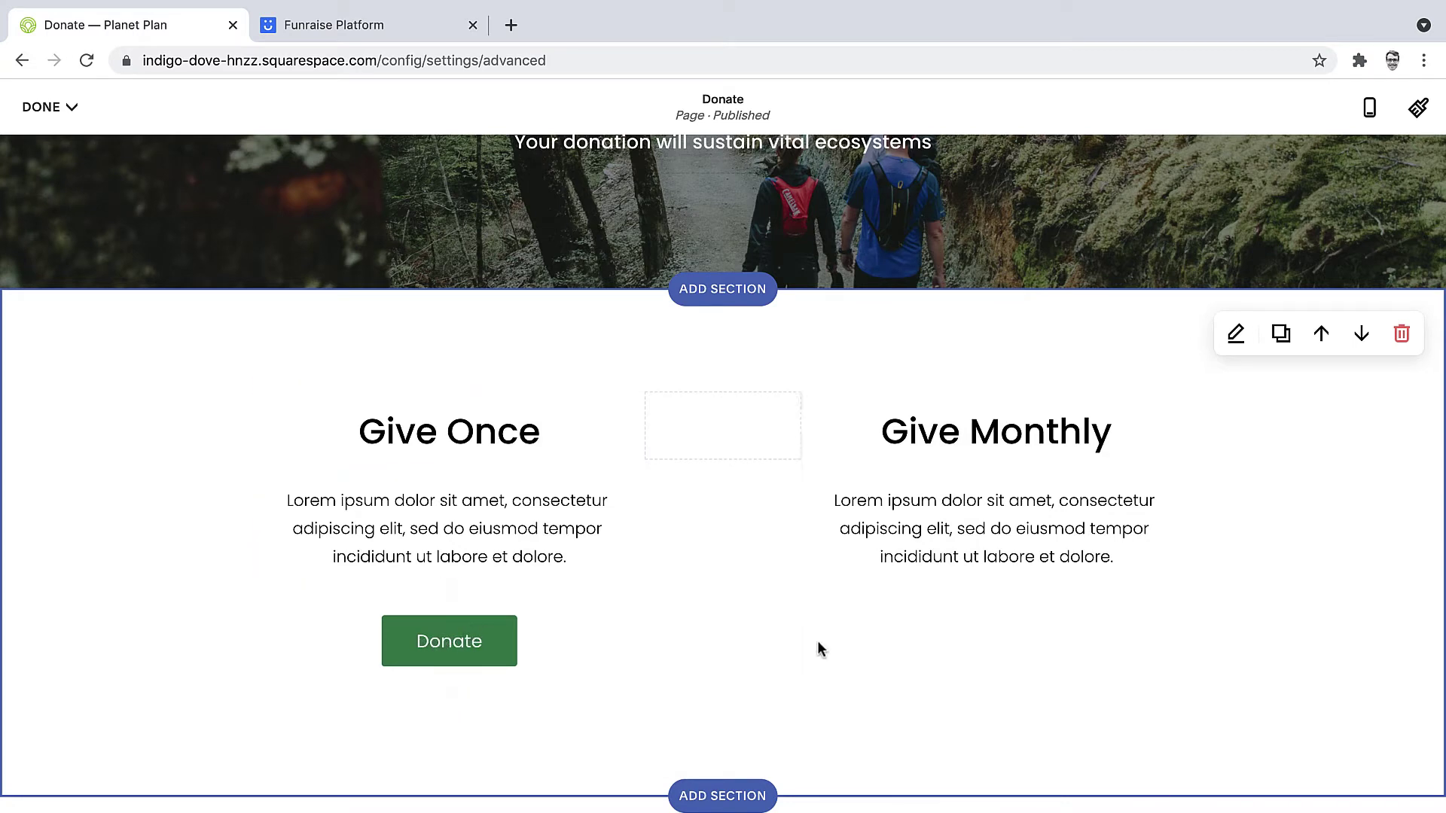
scroll(817, 641, "up", 1)
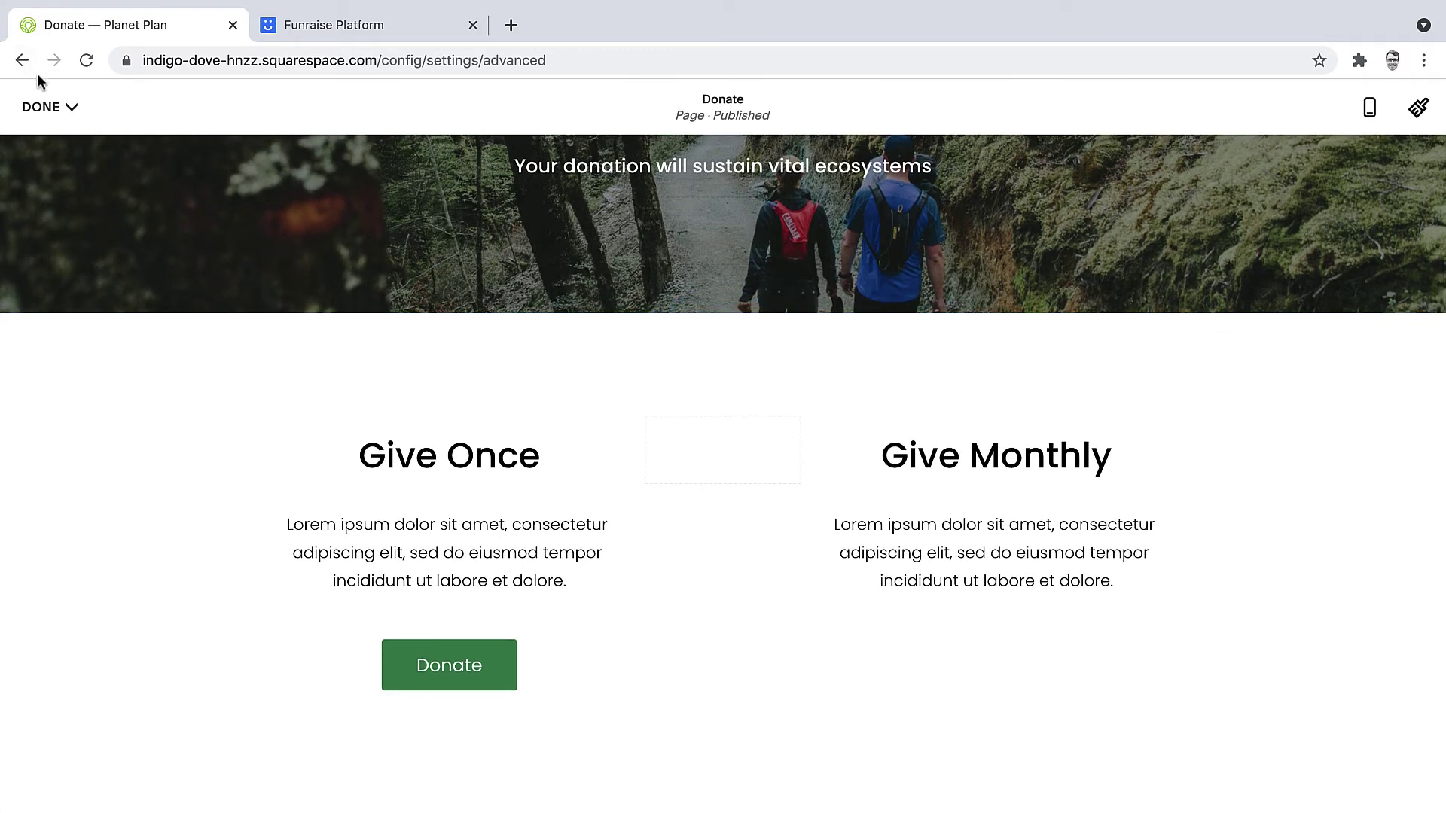
Save the page, preview it full-width, and test then close the Give Once form.
mouse_move(48, 107)
left_click(47, 149)
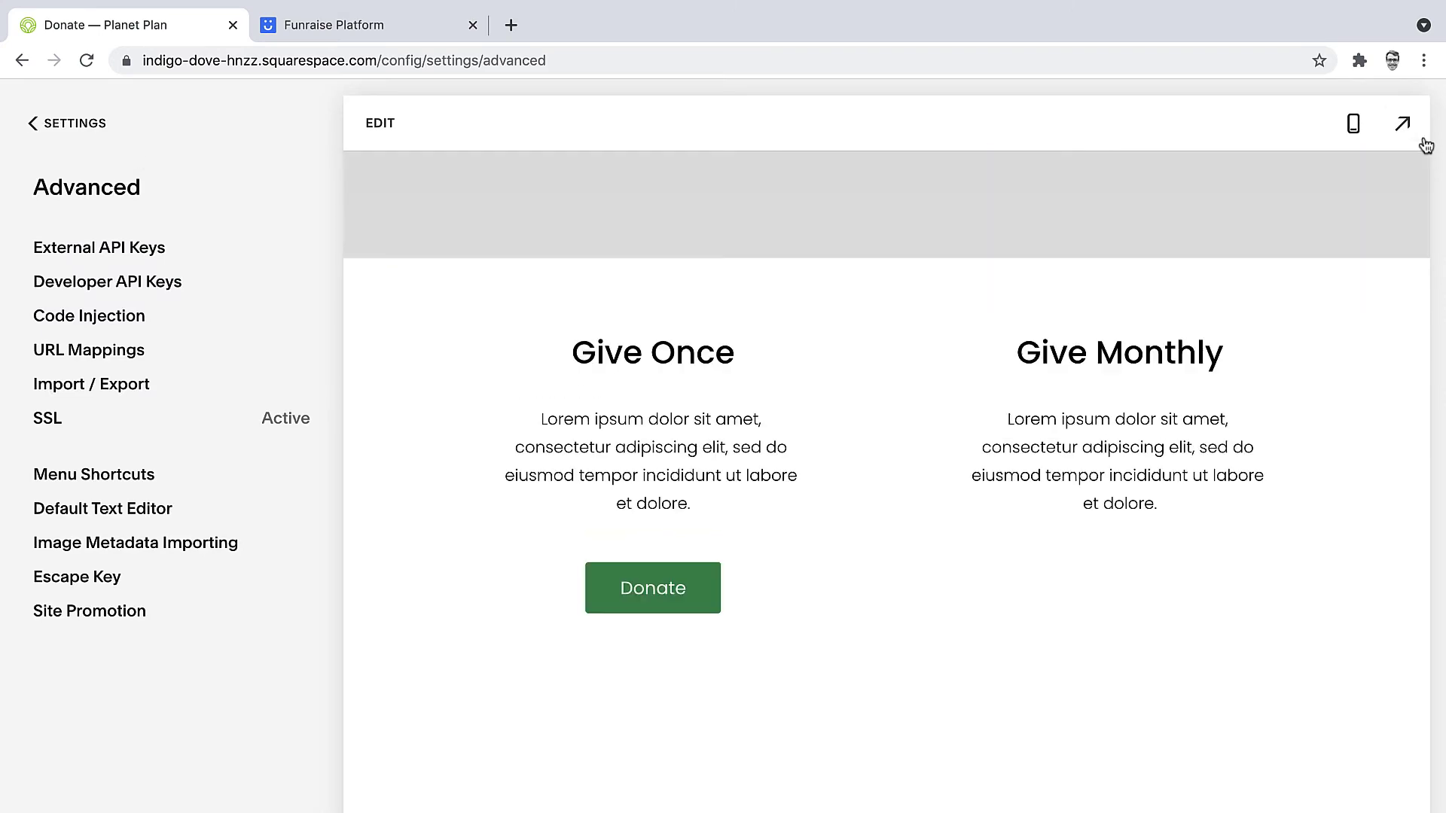
left_click(1407, 107)
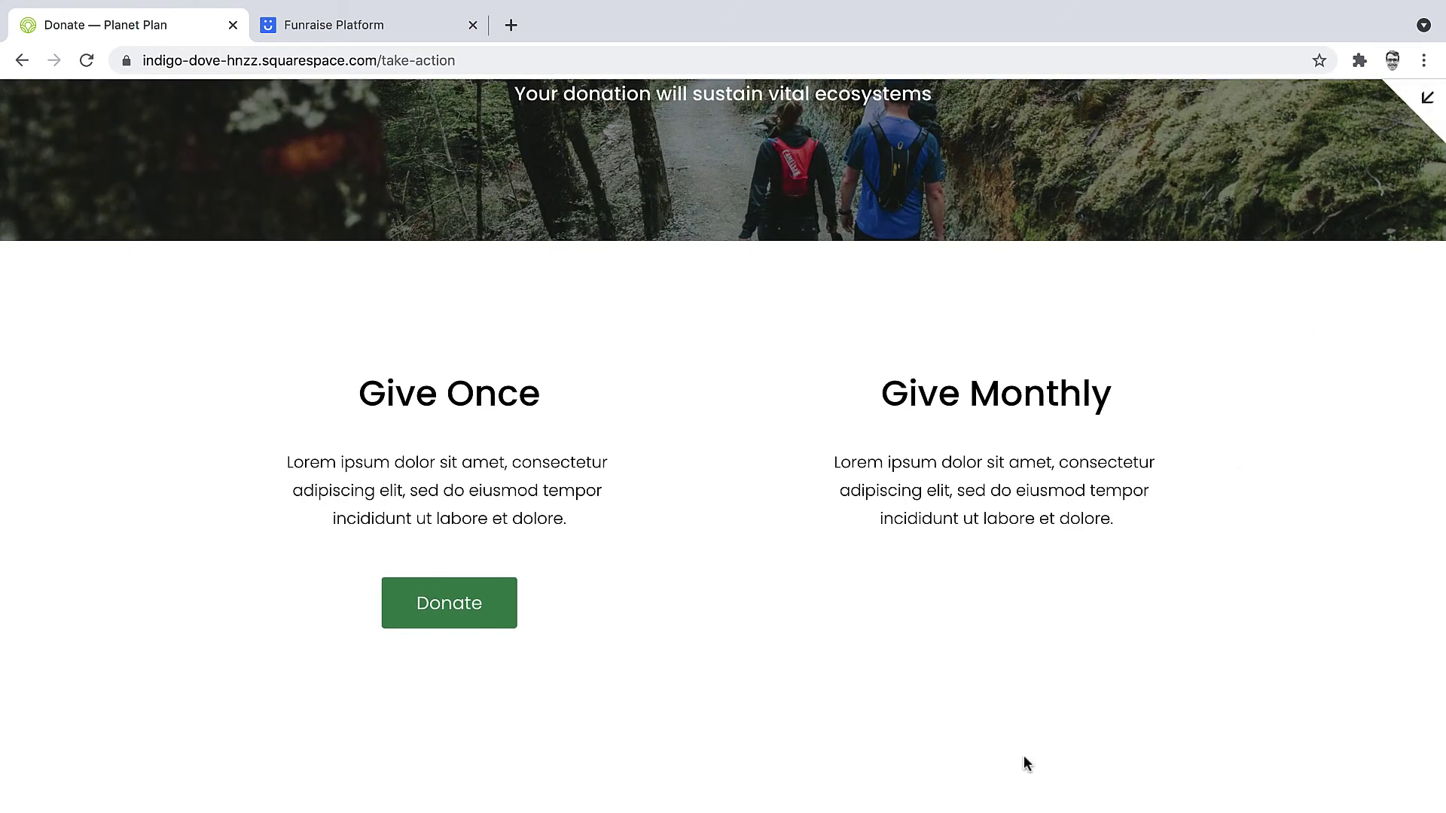
left_click(448, 607)
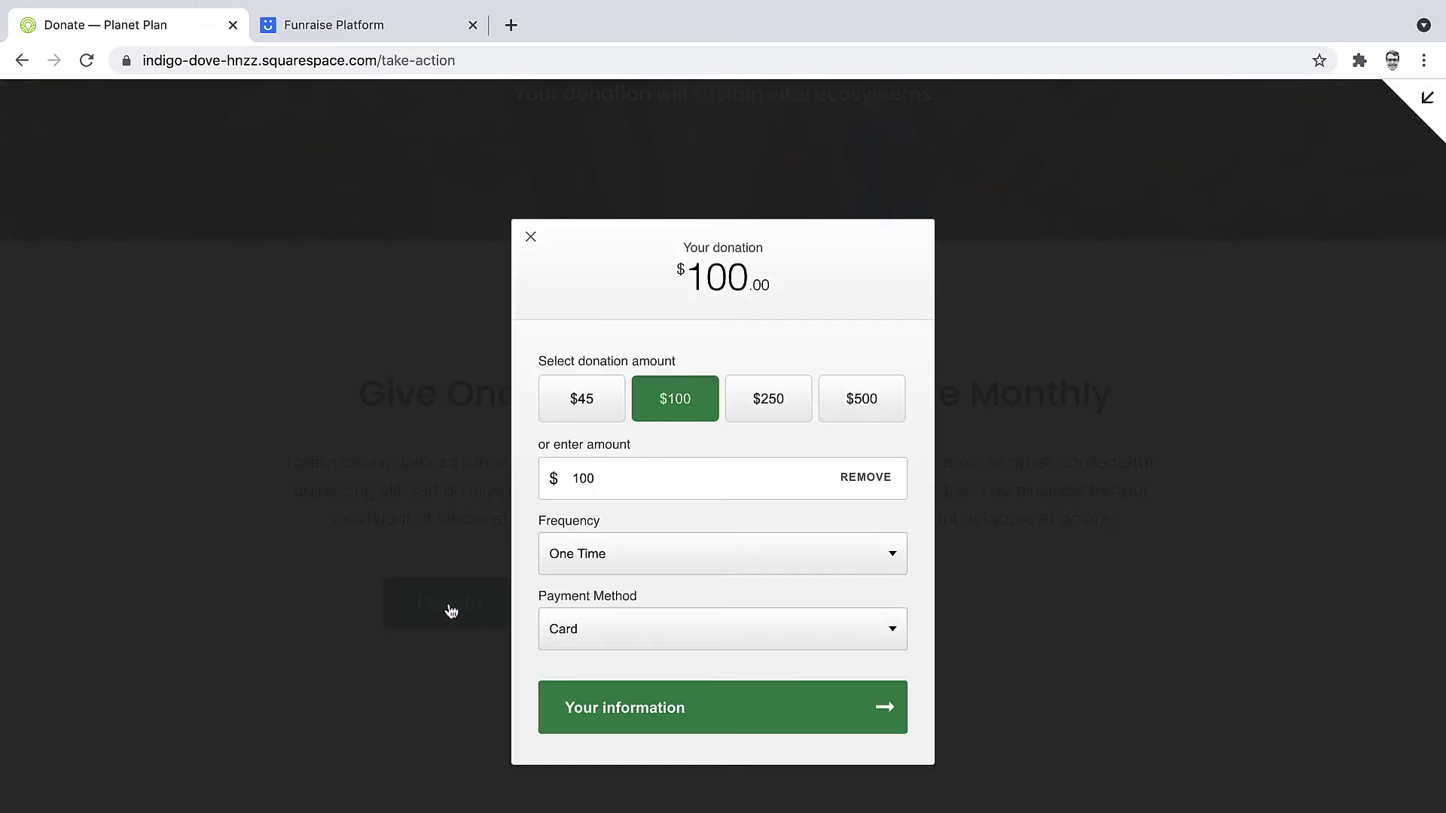
left_click(531, 240)
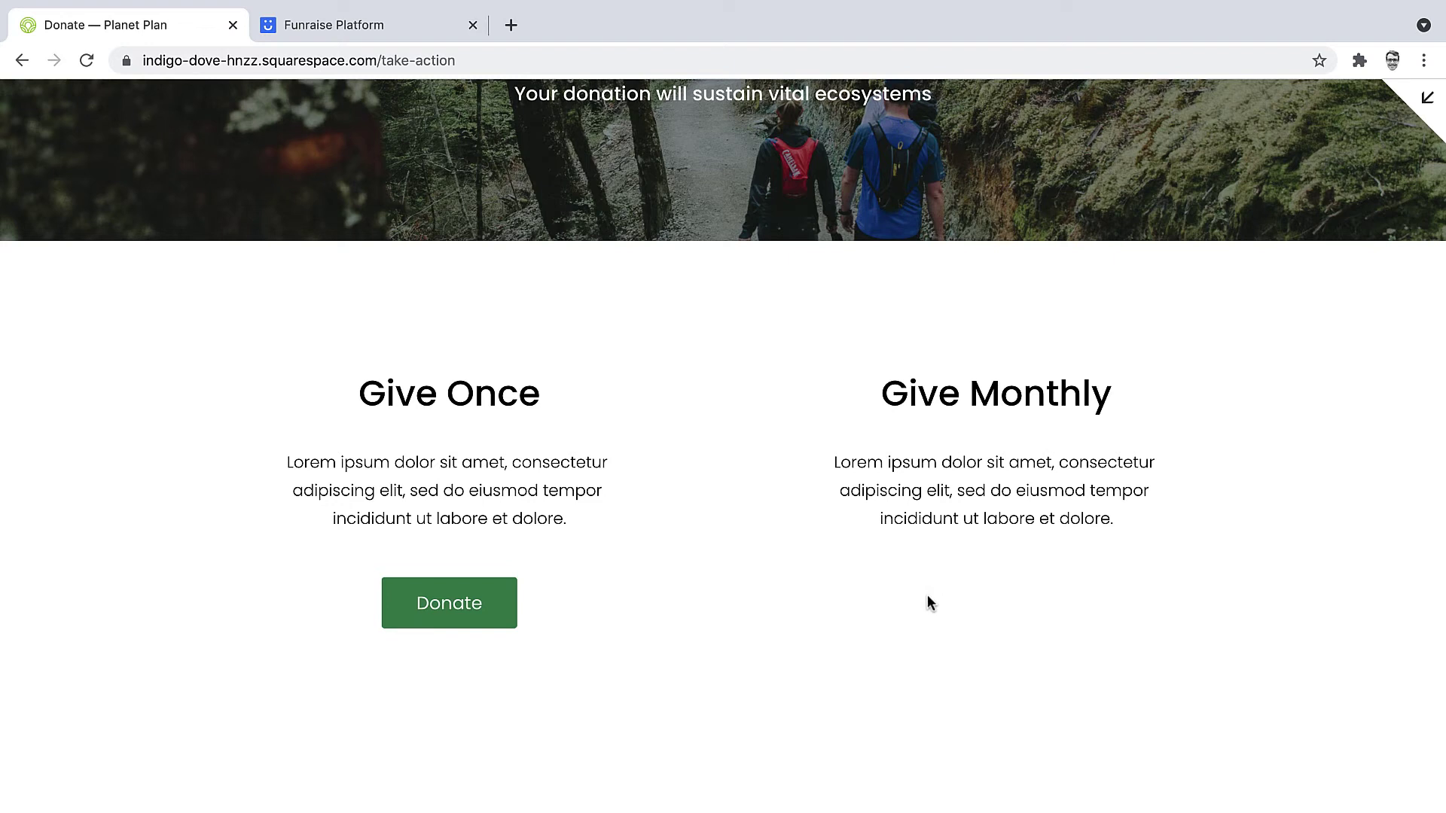
scroll(687, 610, "down", 1)
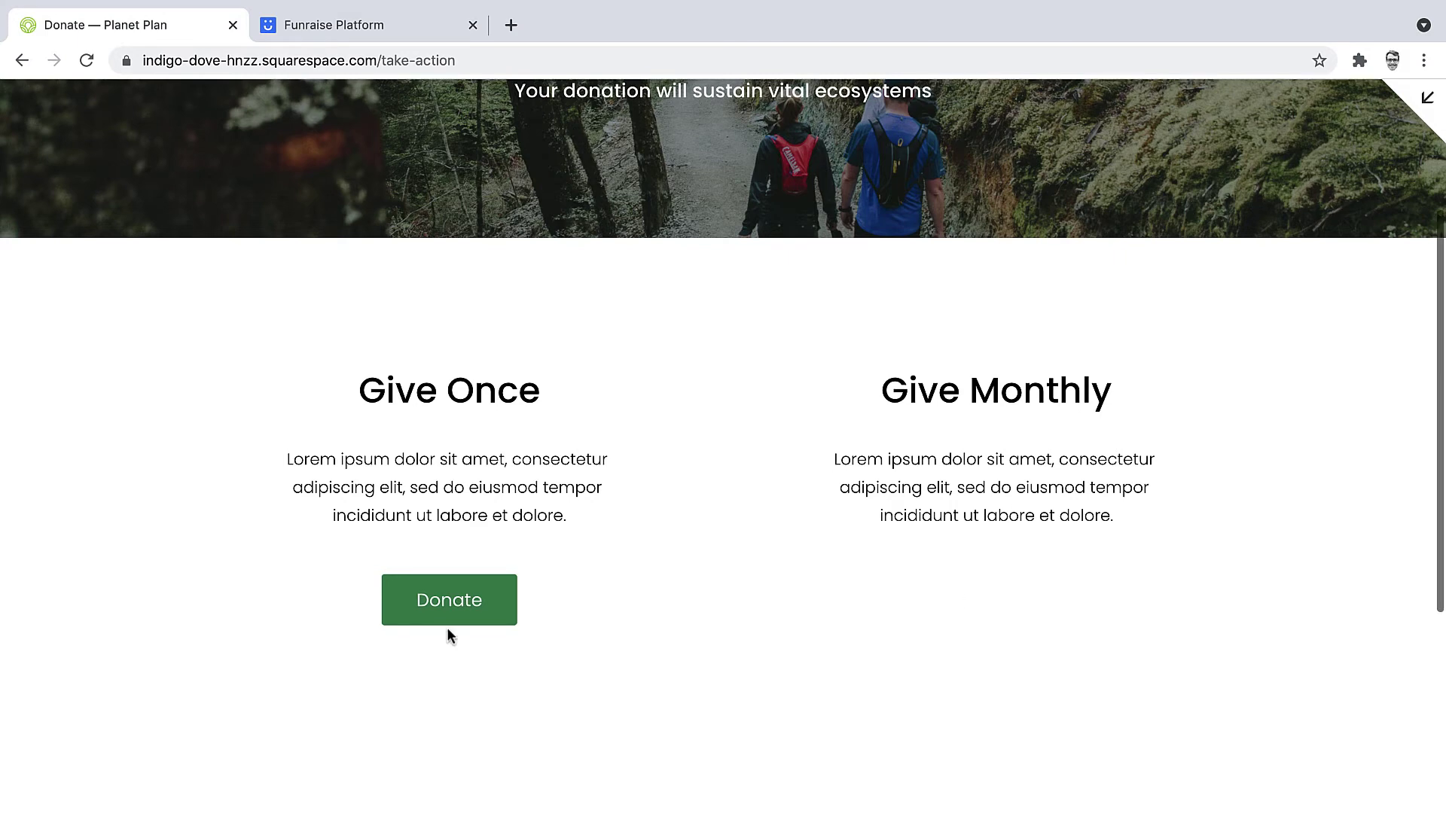
Exit the preview and insert a Code block under the Give Monthly text.
left_click(1430, 100)
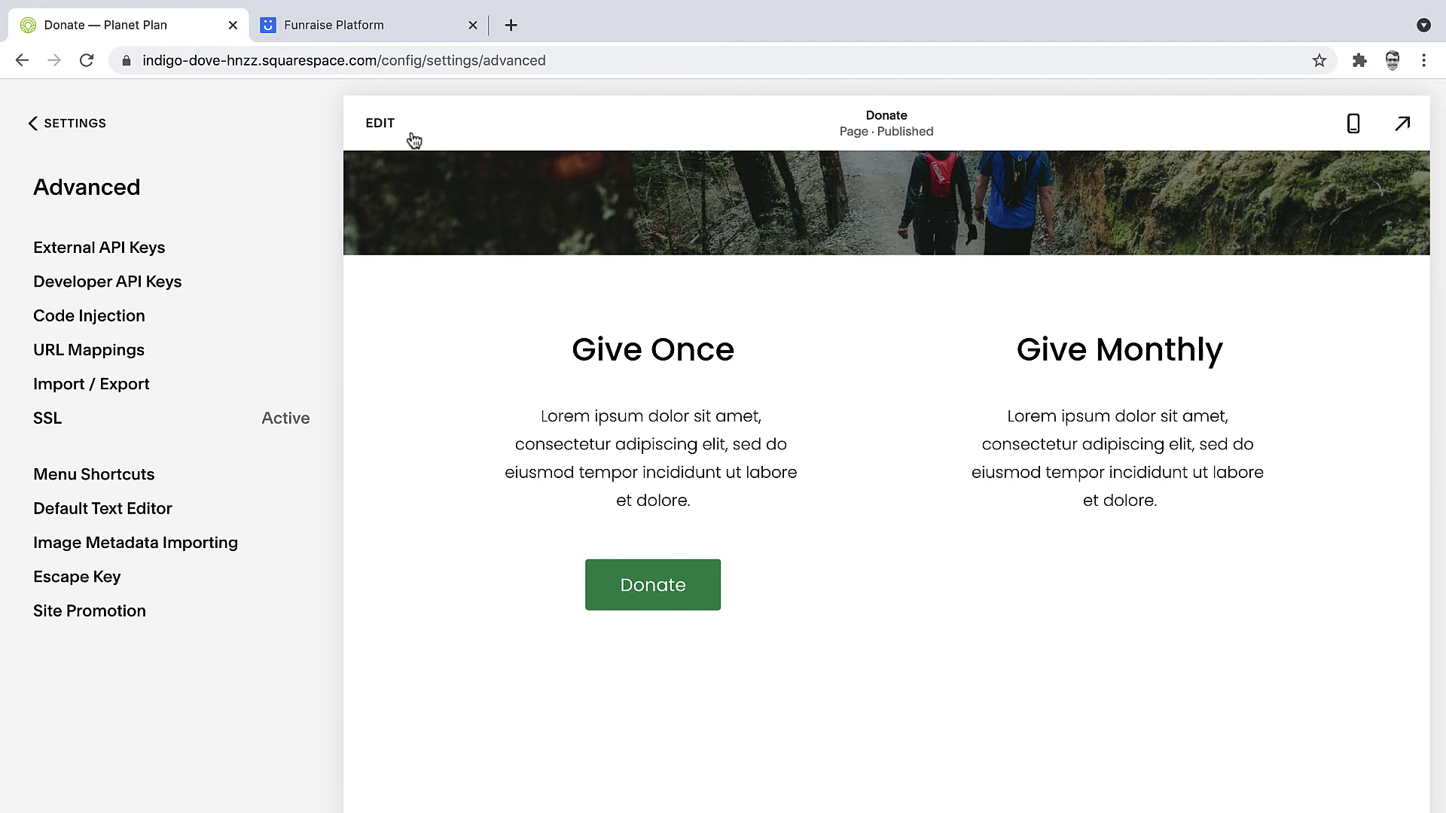
left_click(391, 125)
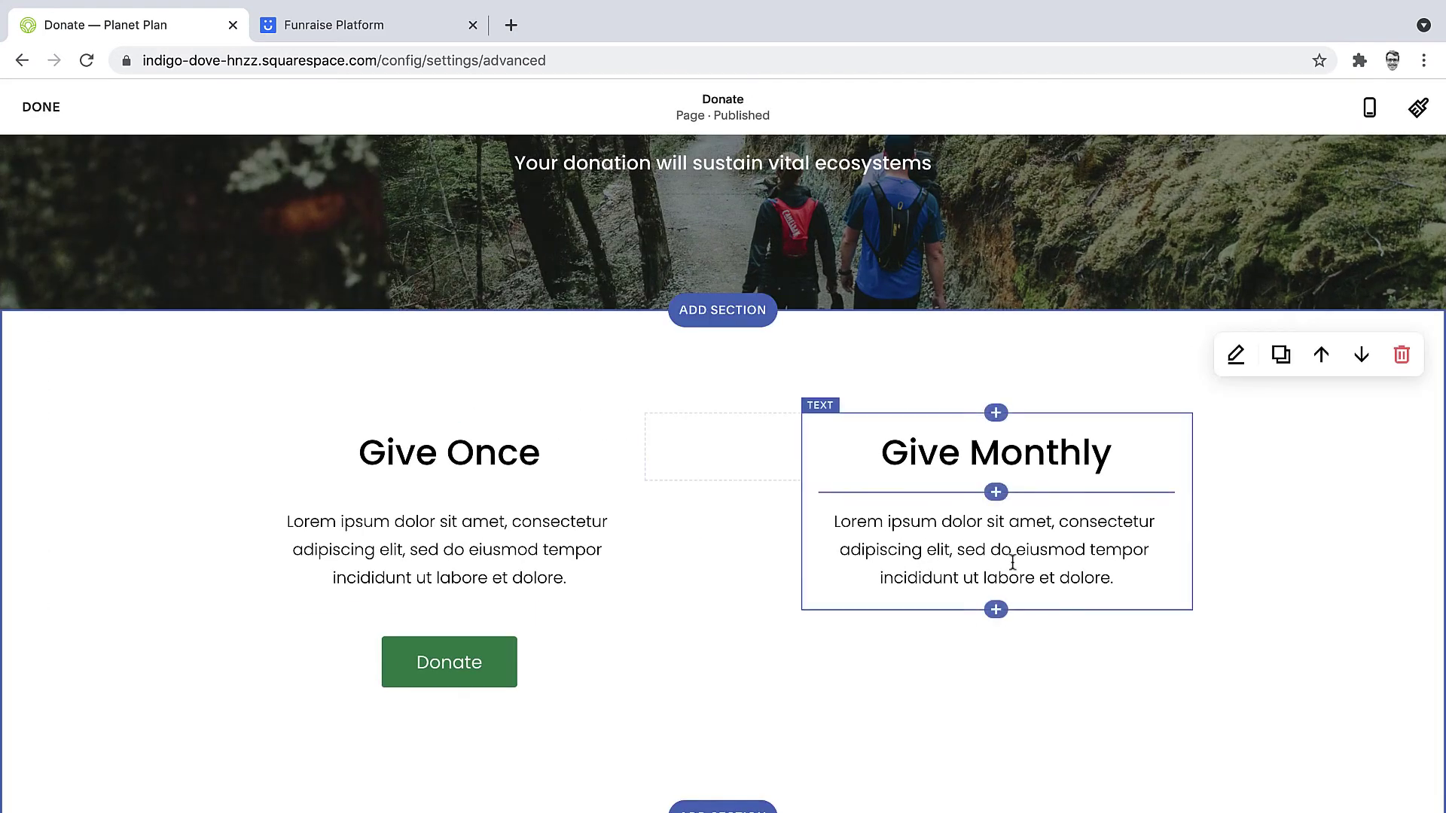
left_click(996, 610)
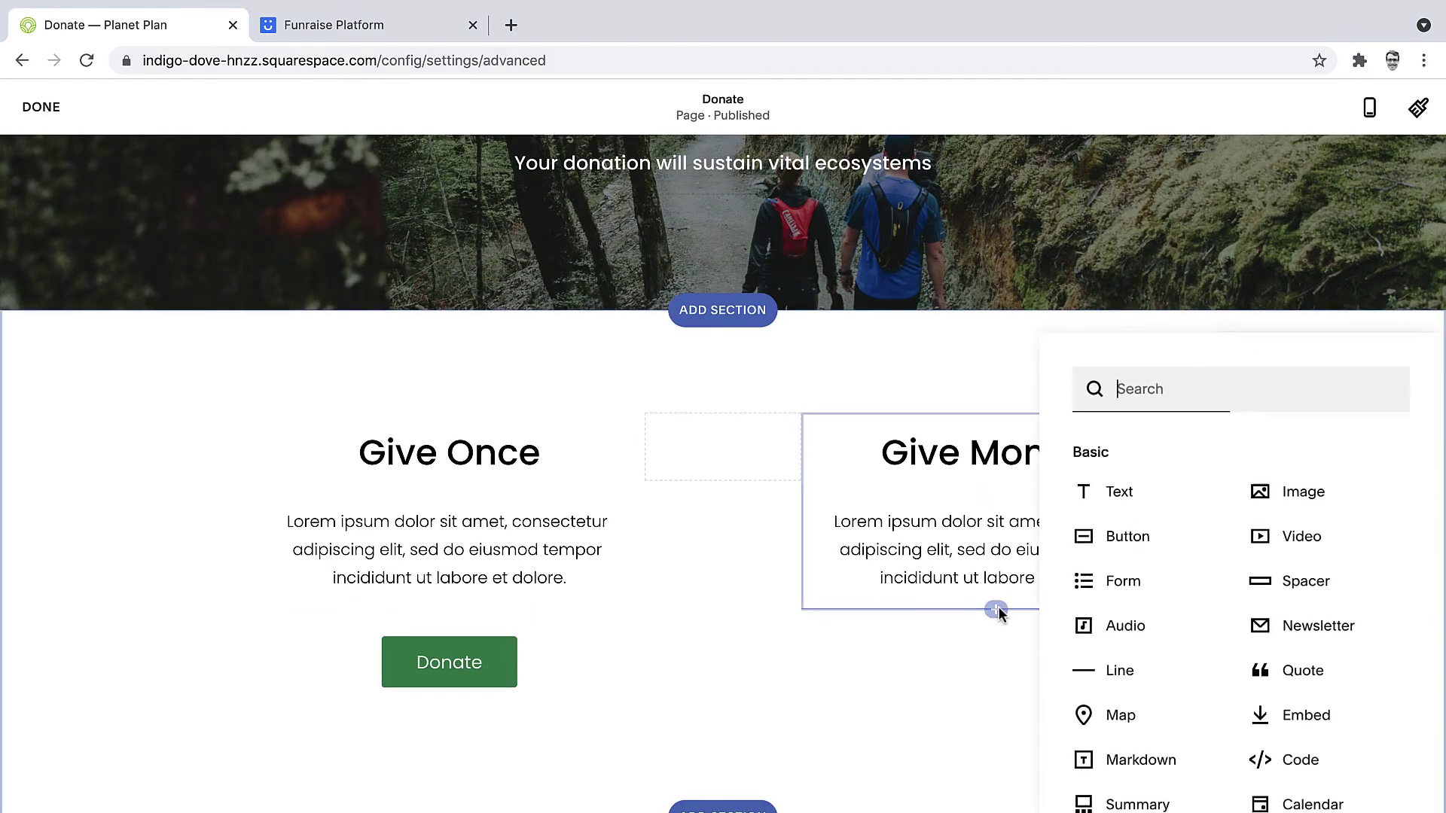
type("code")
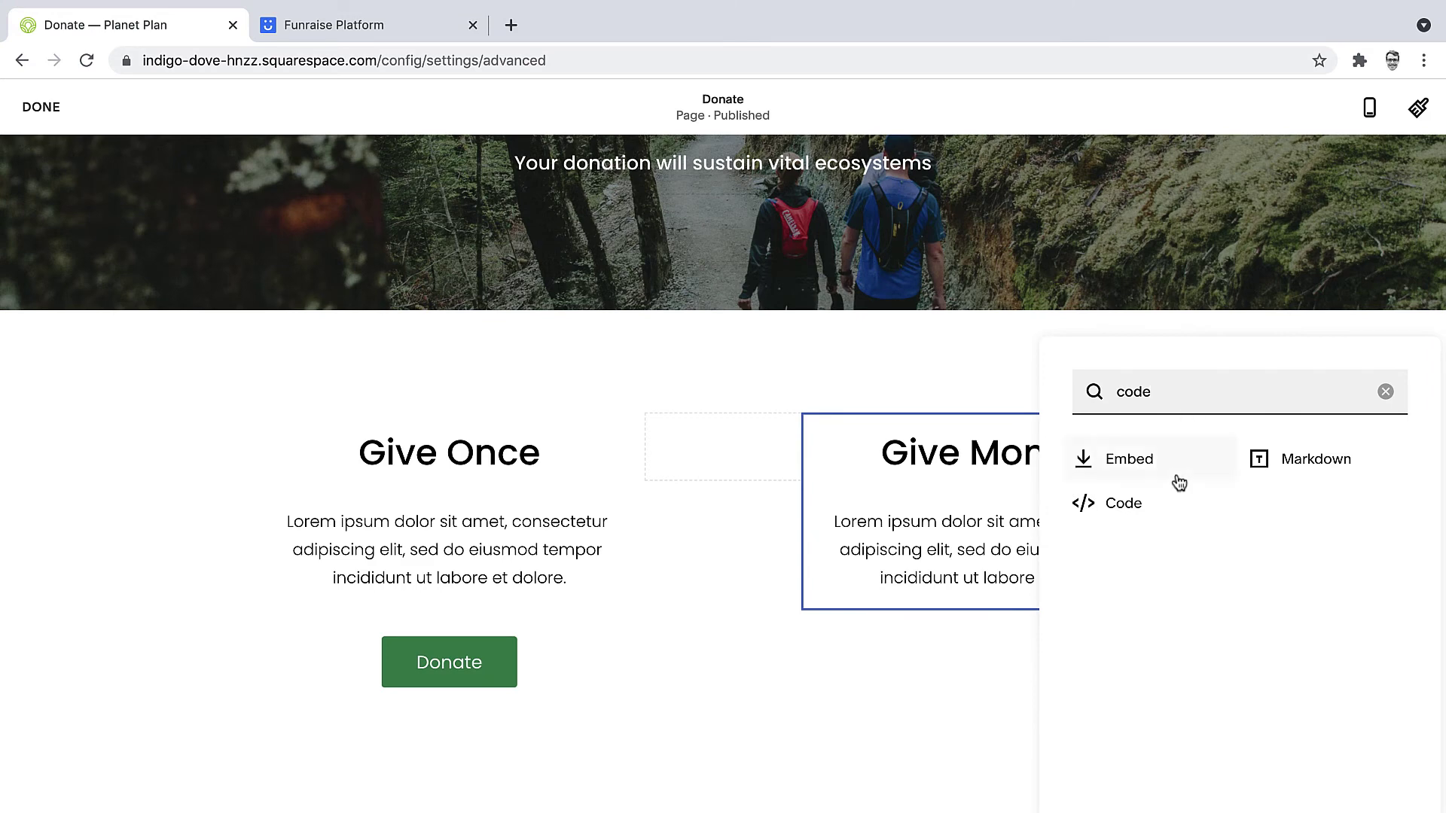
left_click(1176, 503)
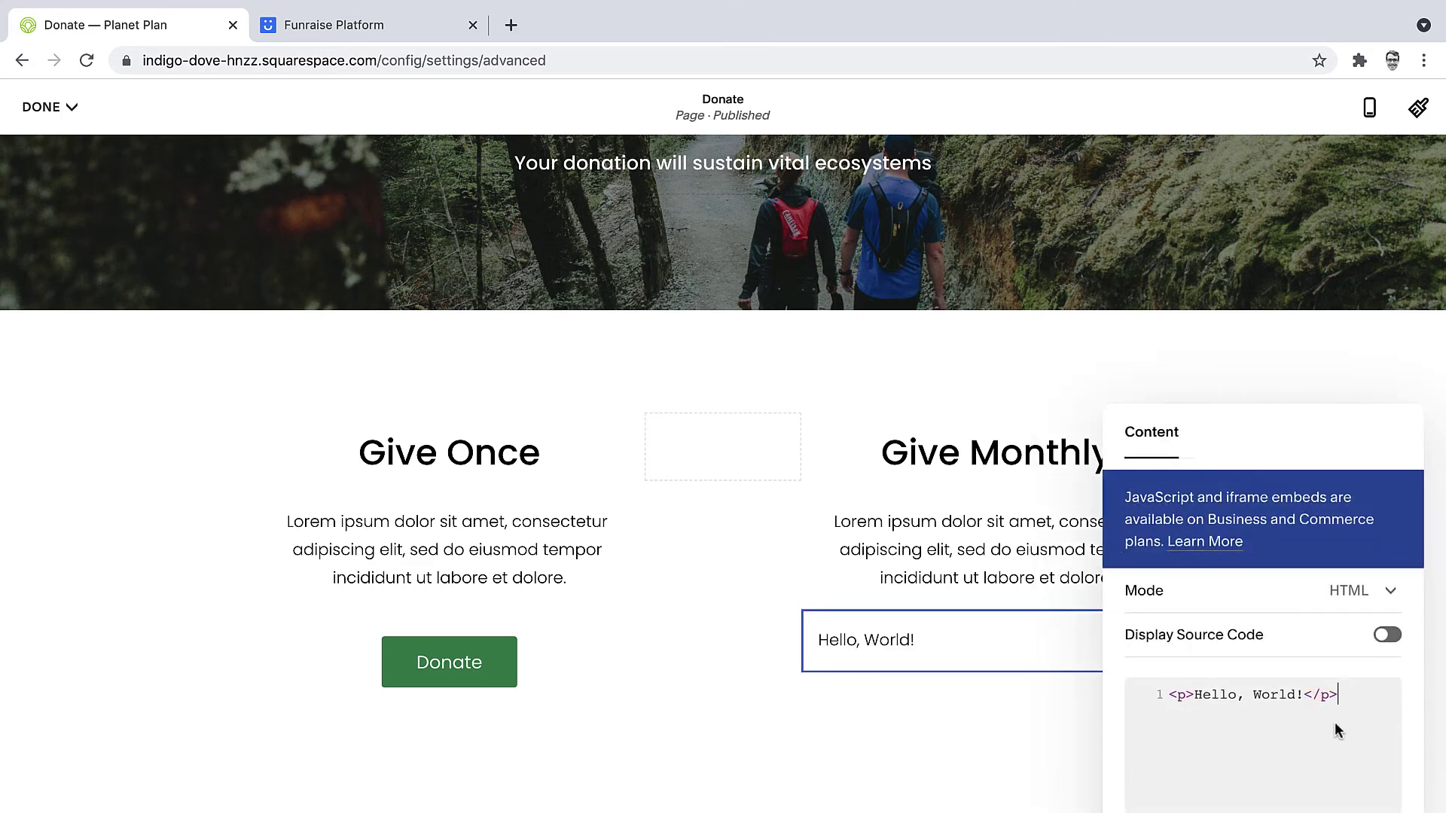
Replace the placeholder with the Donate button HTML and view it in the larger editor.
key("ctrl+a")
key("ctrl+v")
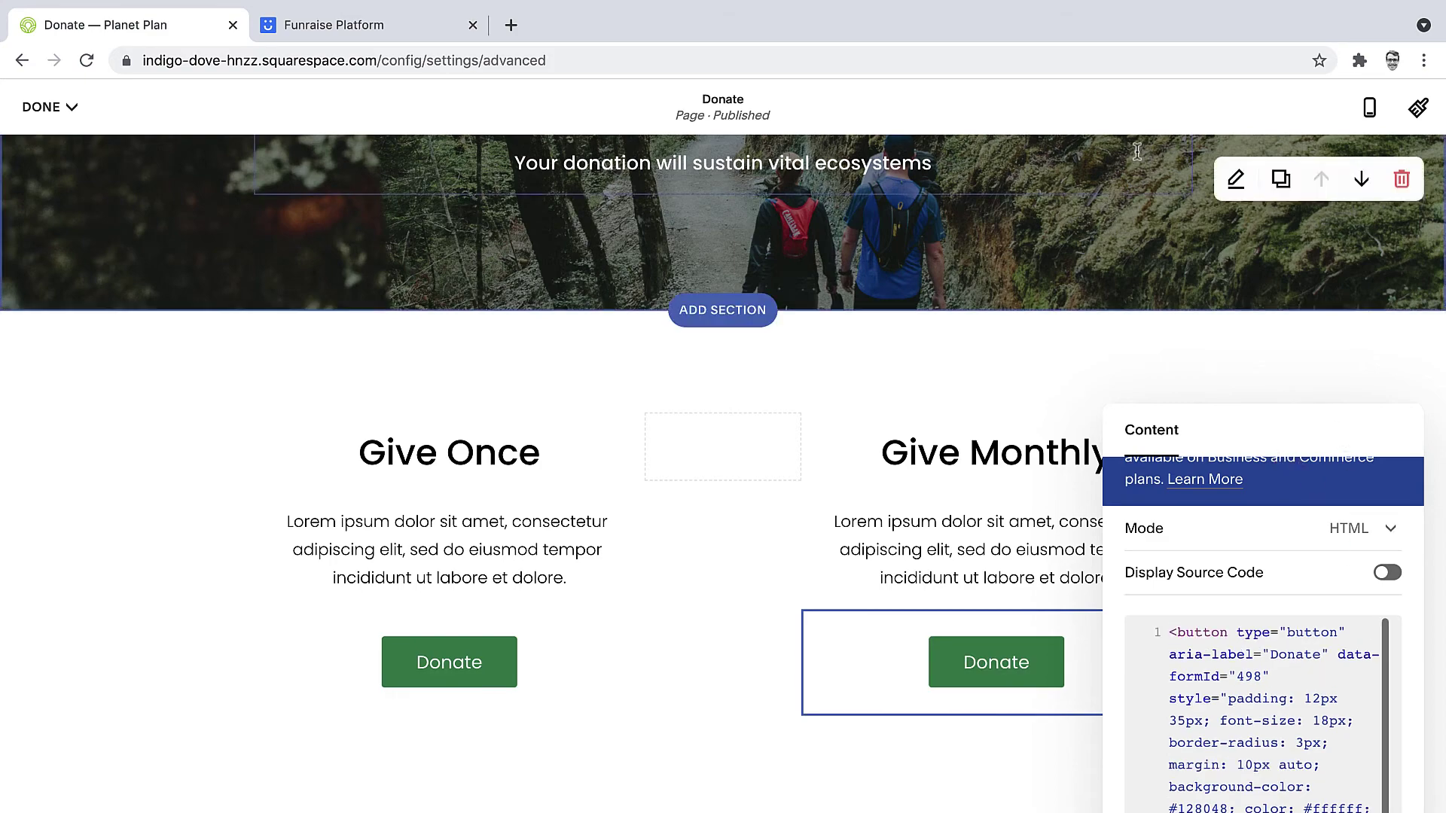
left_click_drag(1344, 437, 1040, 138)
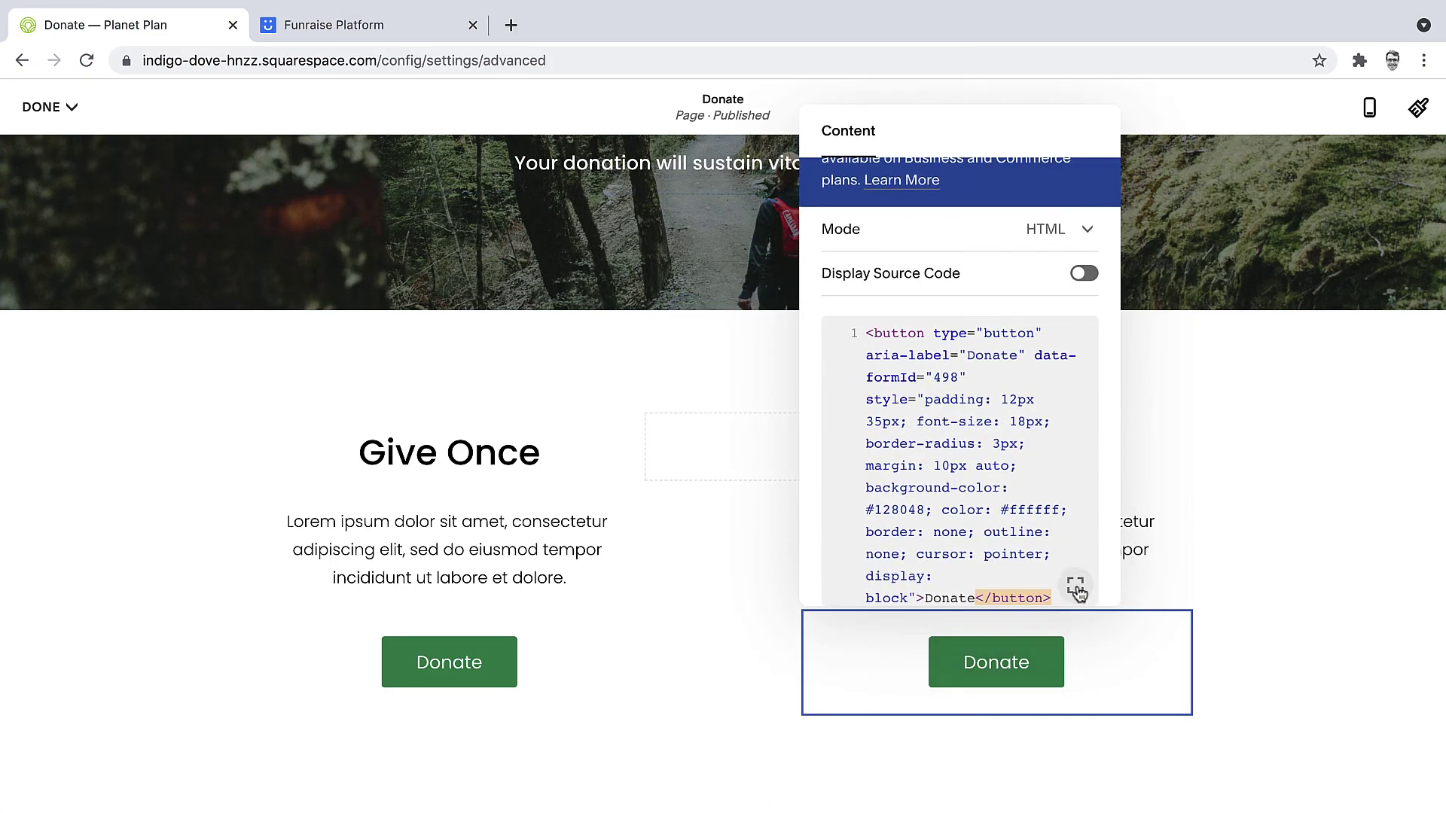
left_click(1075, 586)
left_click_drag(1094, 351, 332, 300)
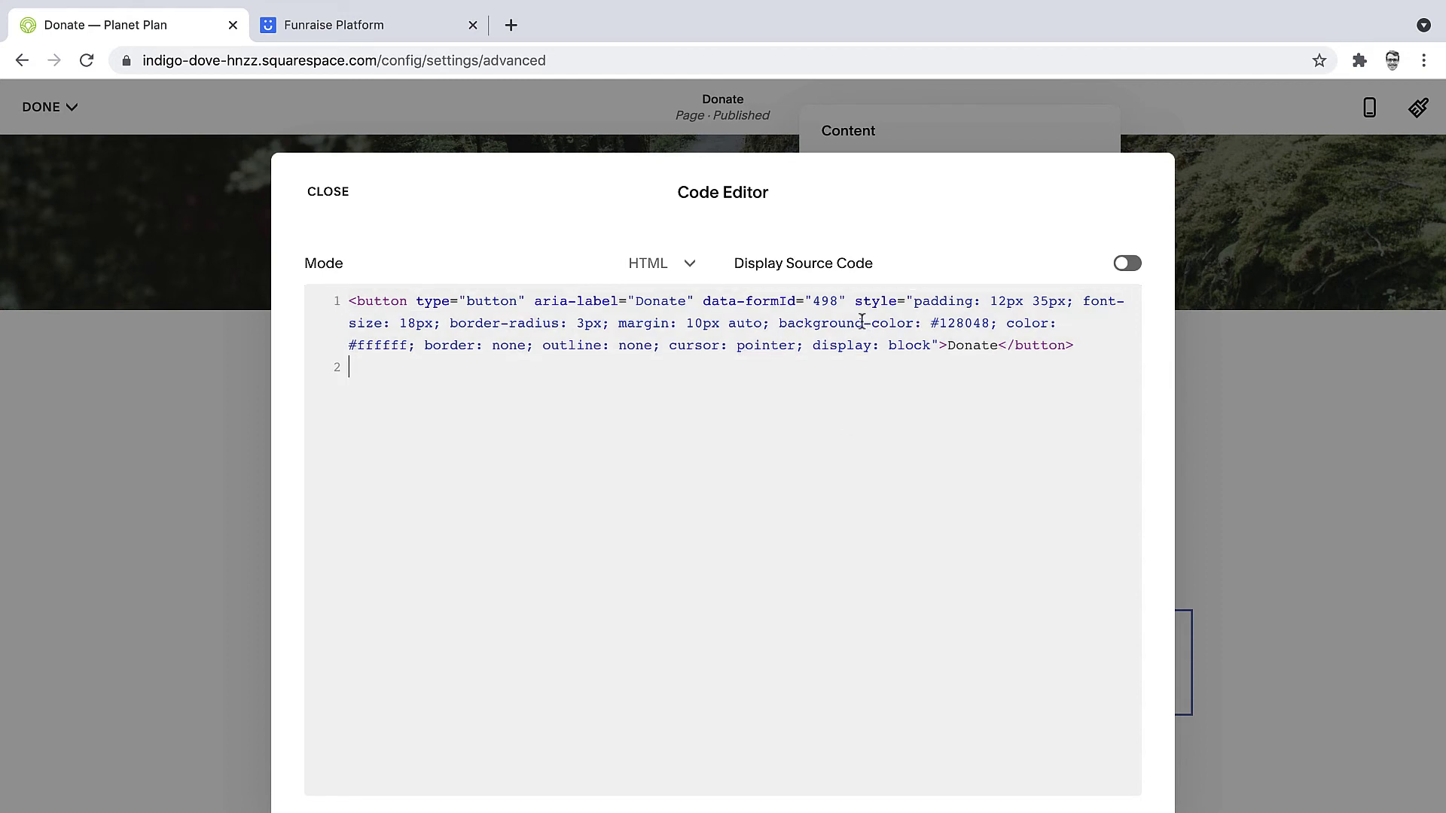
Insert data-frequency="m" just before the style attribute in the Give Monthly button code.
left_click(854, 301)
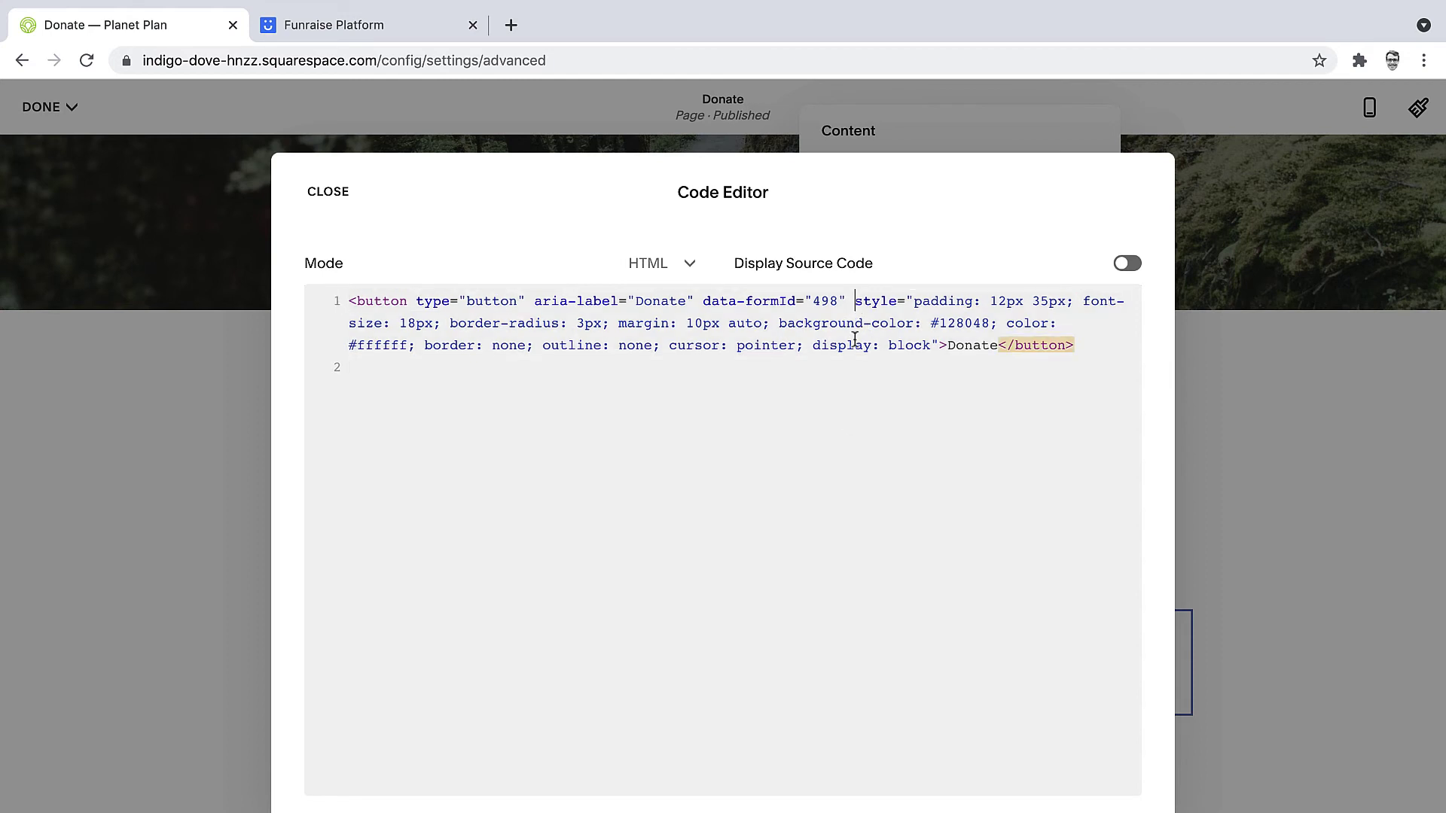
type("data")
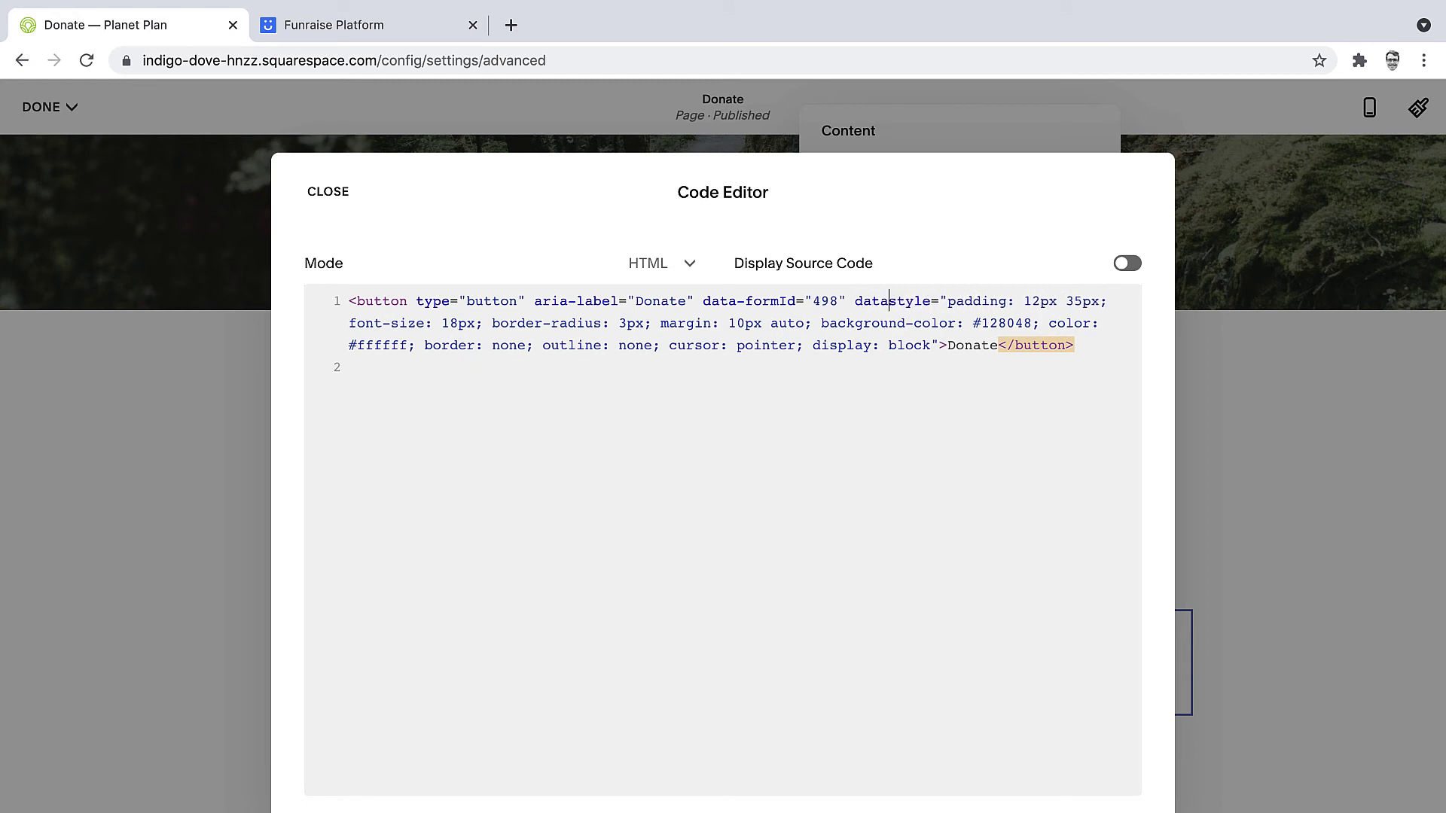
type("-fre")
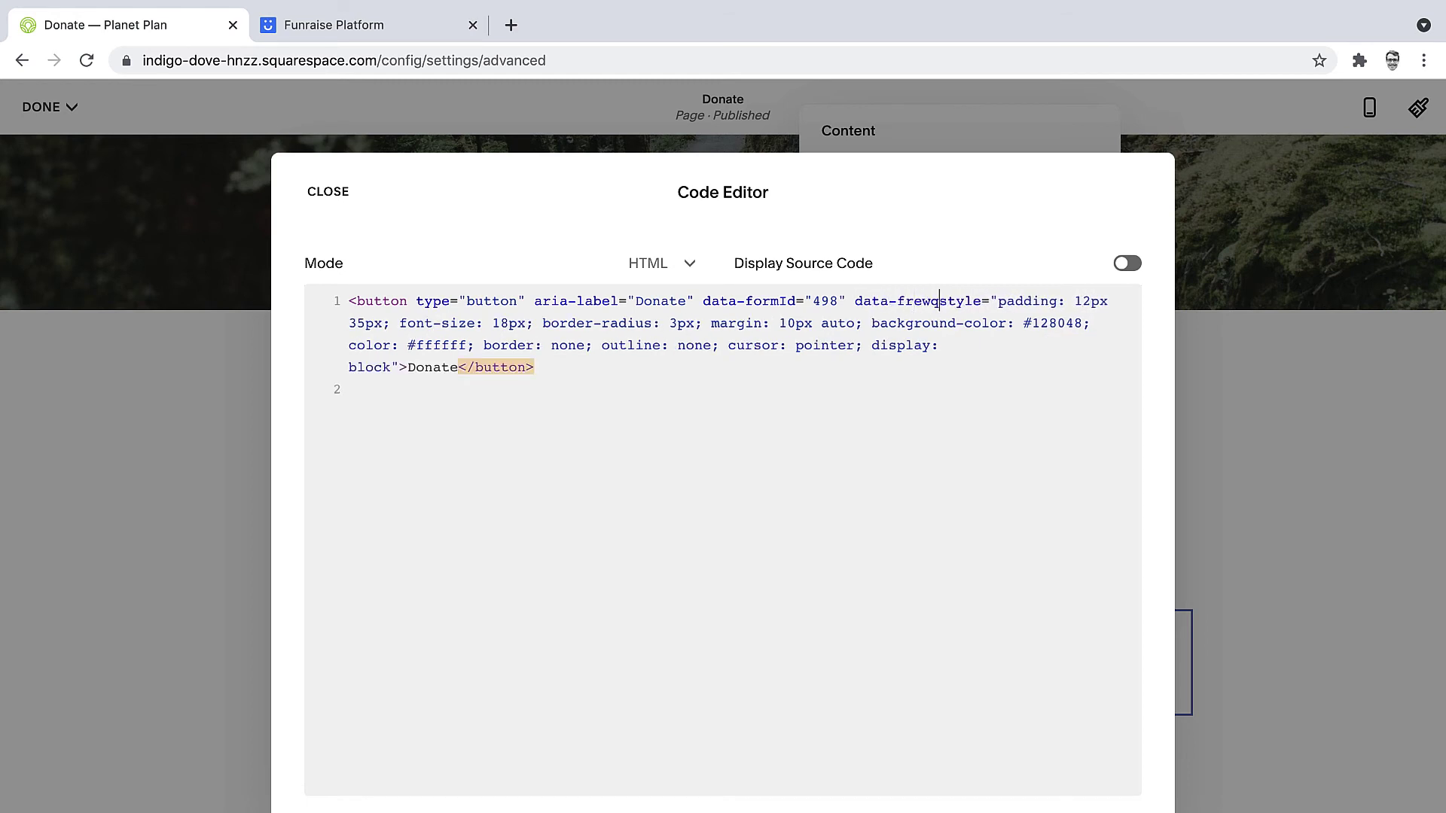
type("w")
key("BackSpace")
type("quen")
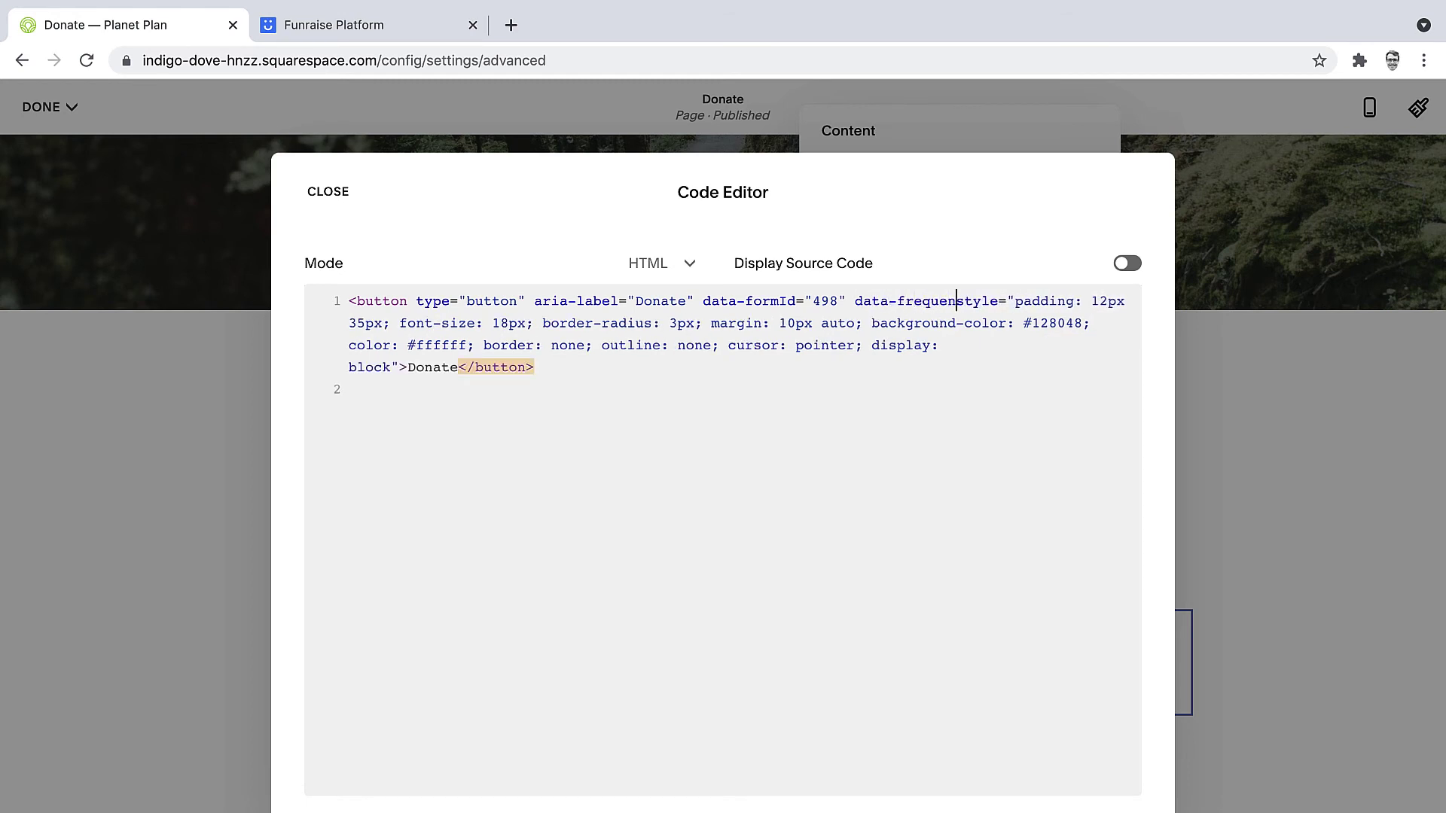
type("cy=\"")
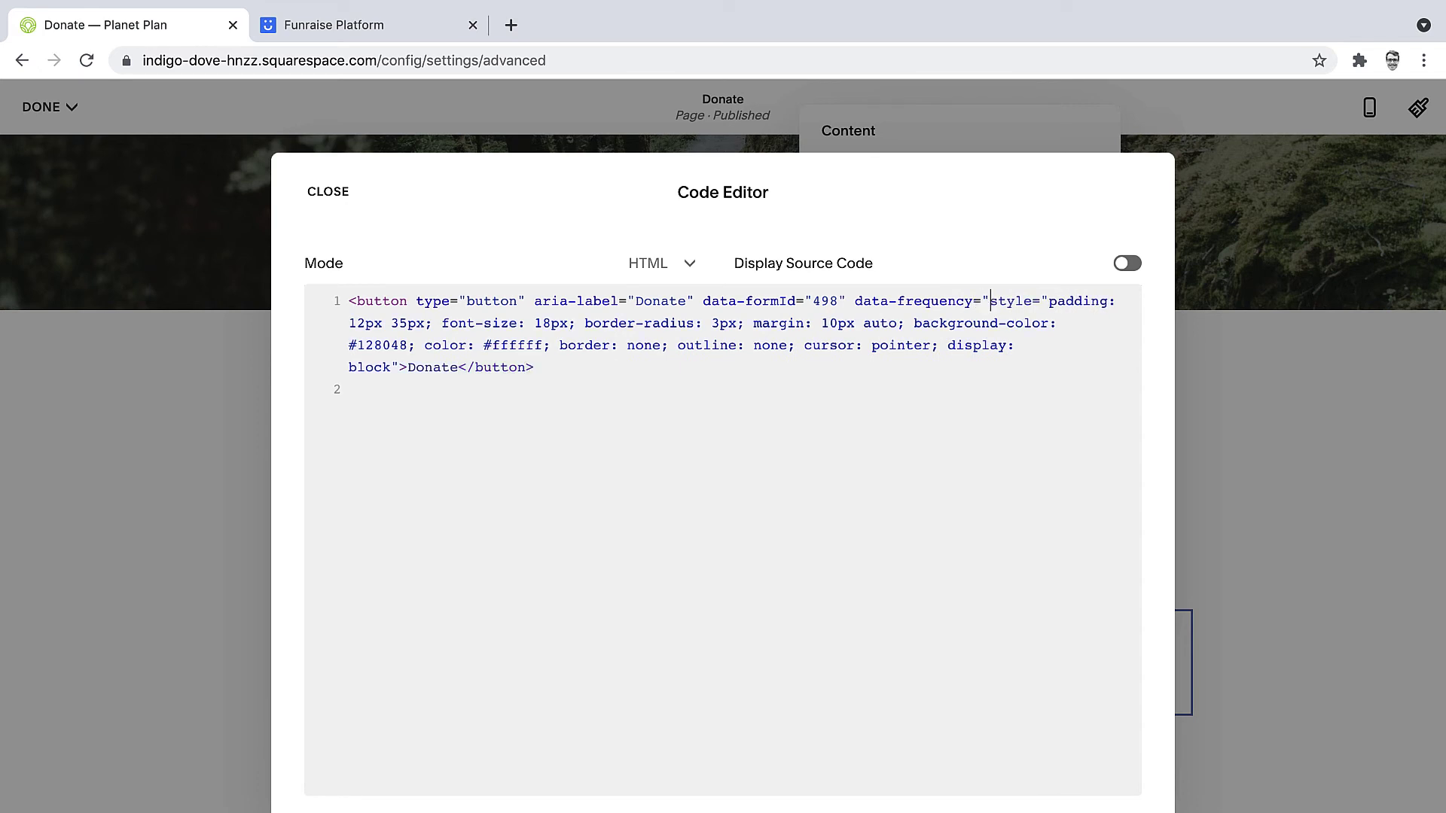
type("\" m")
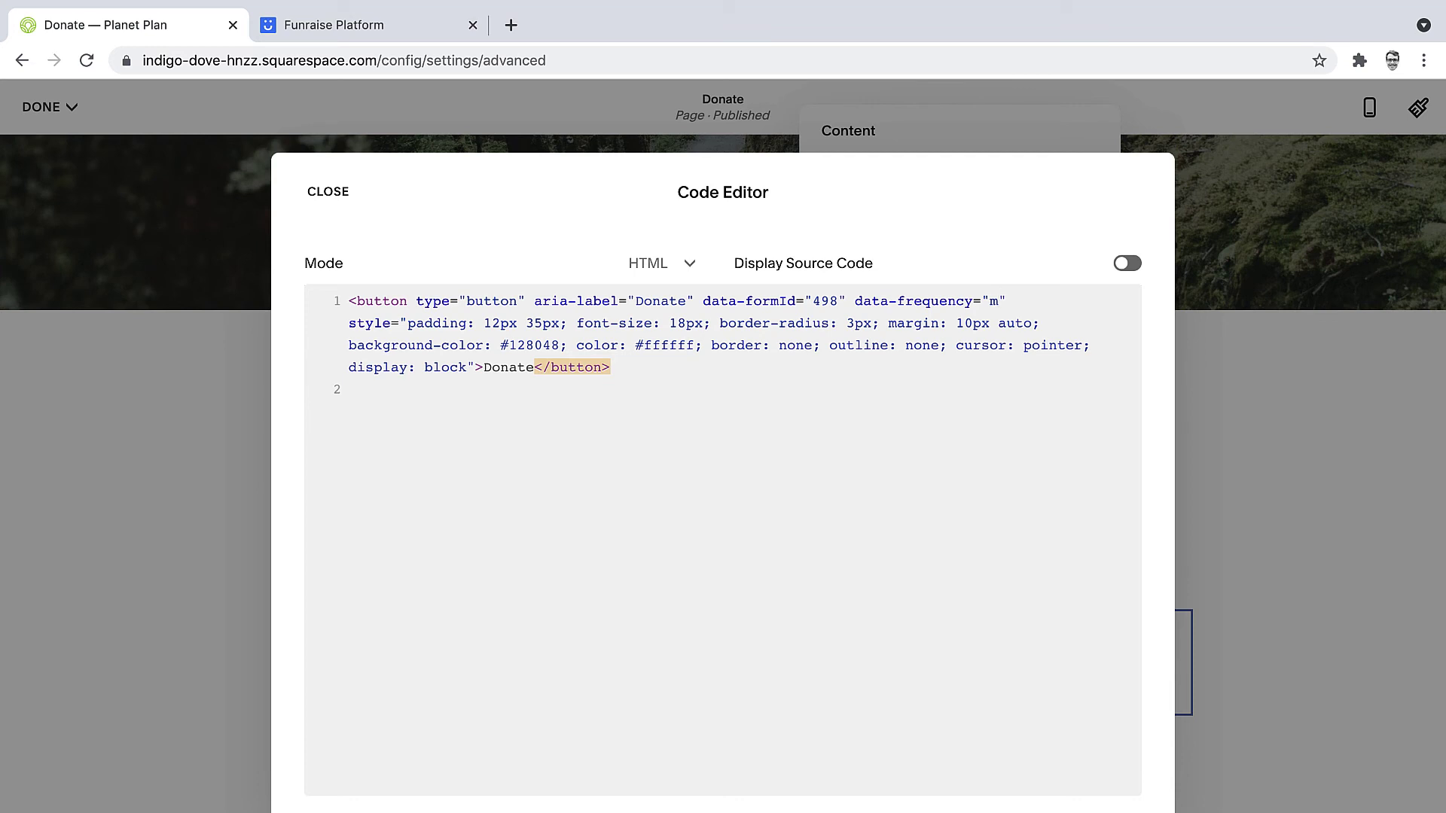
left_click_drag(855, 300, 1013, 302)
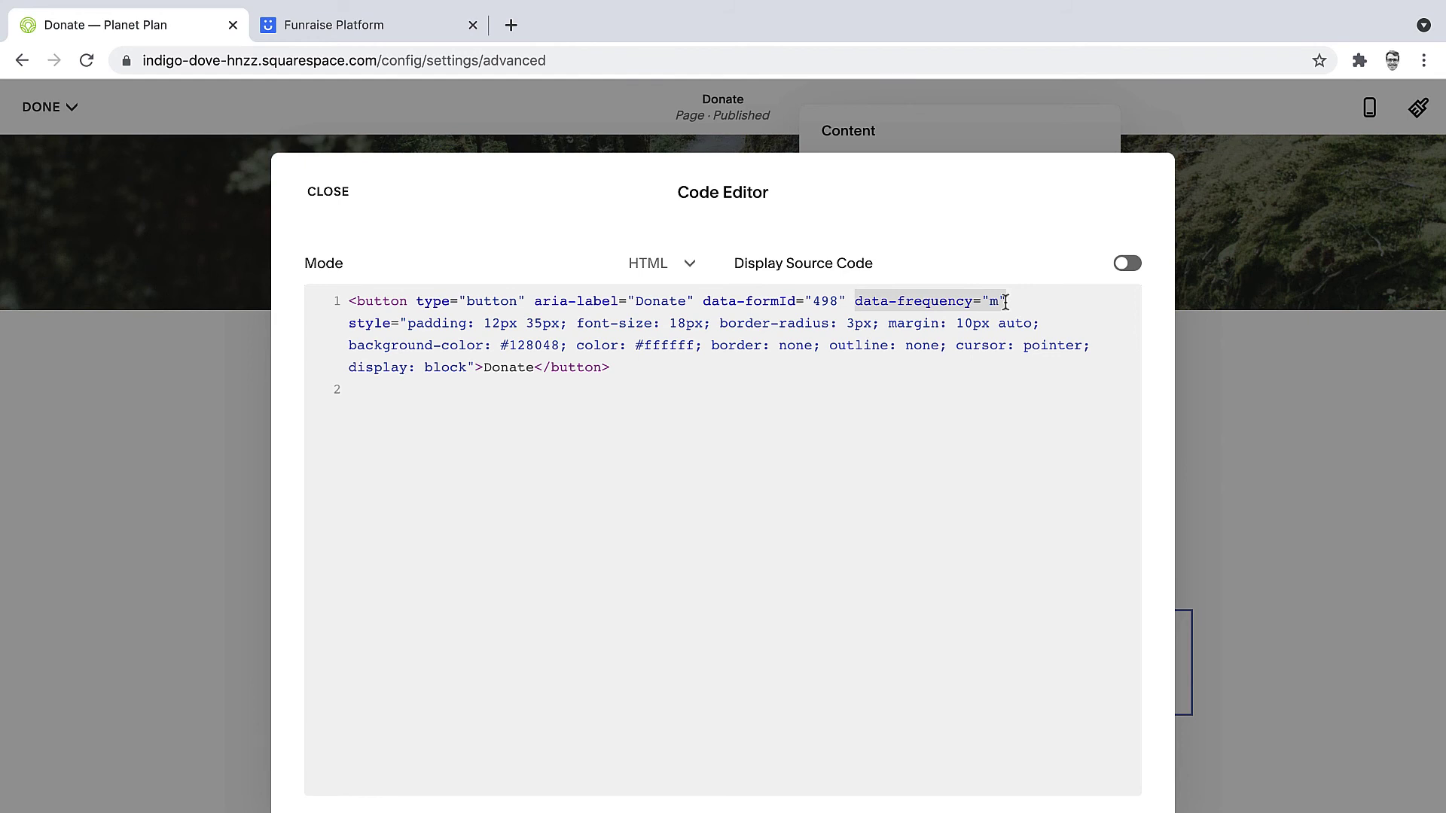
Close the code editor and settings, then save the Donate page changes.
left_click(329, 192)
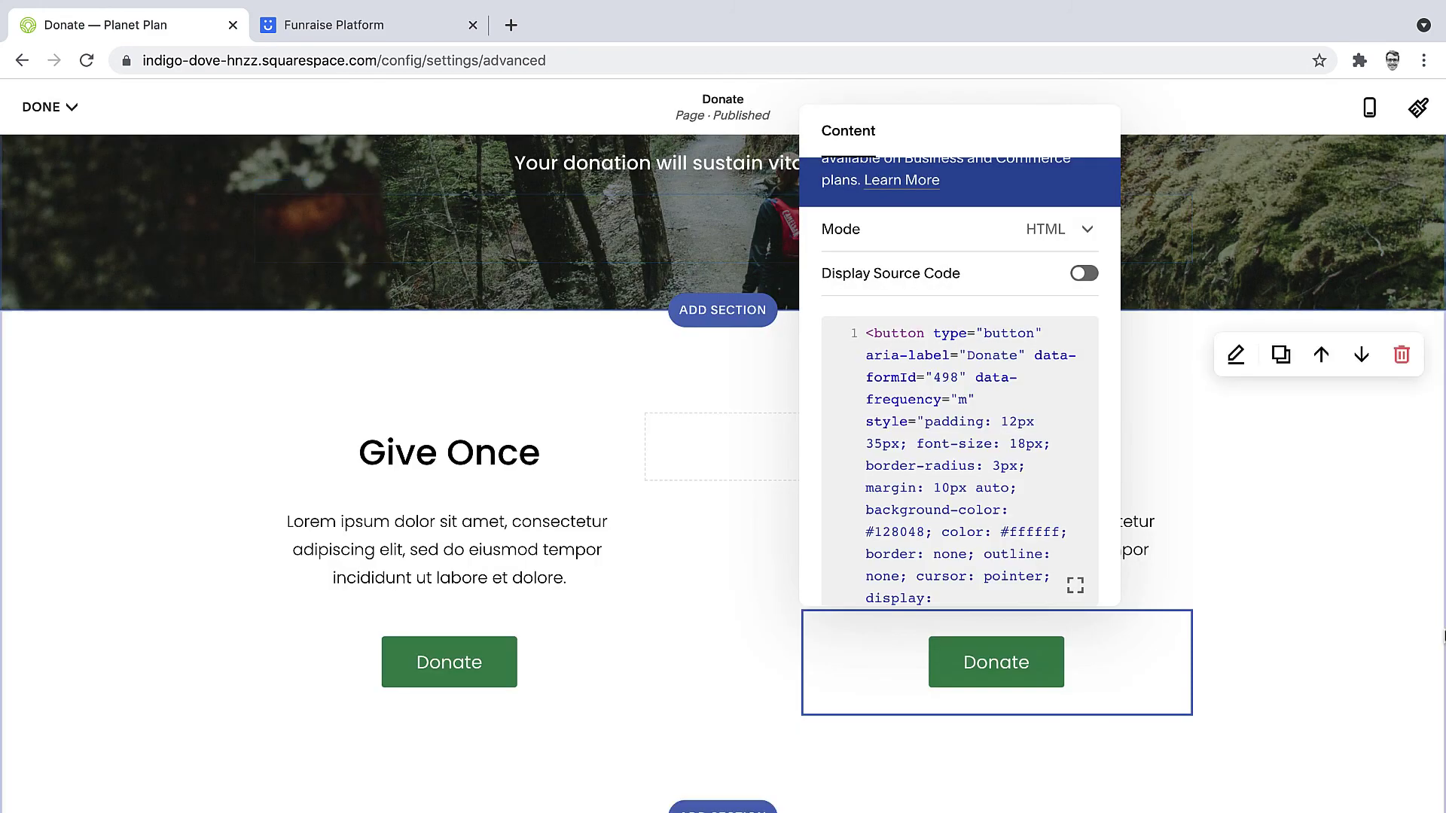
left_click(1394, 514)
left_click(40, 107)
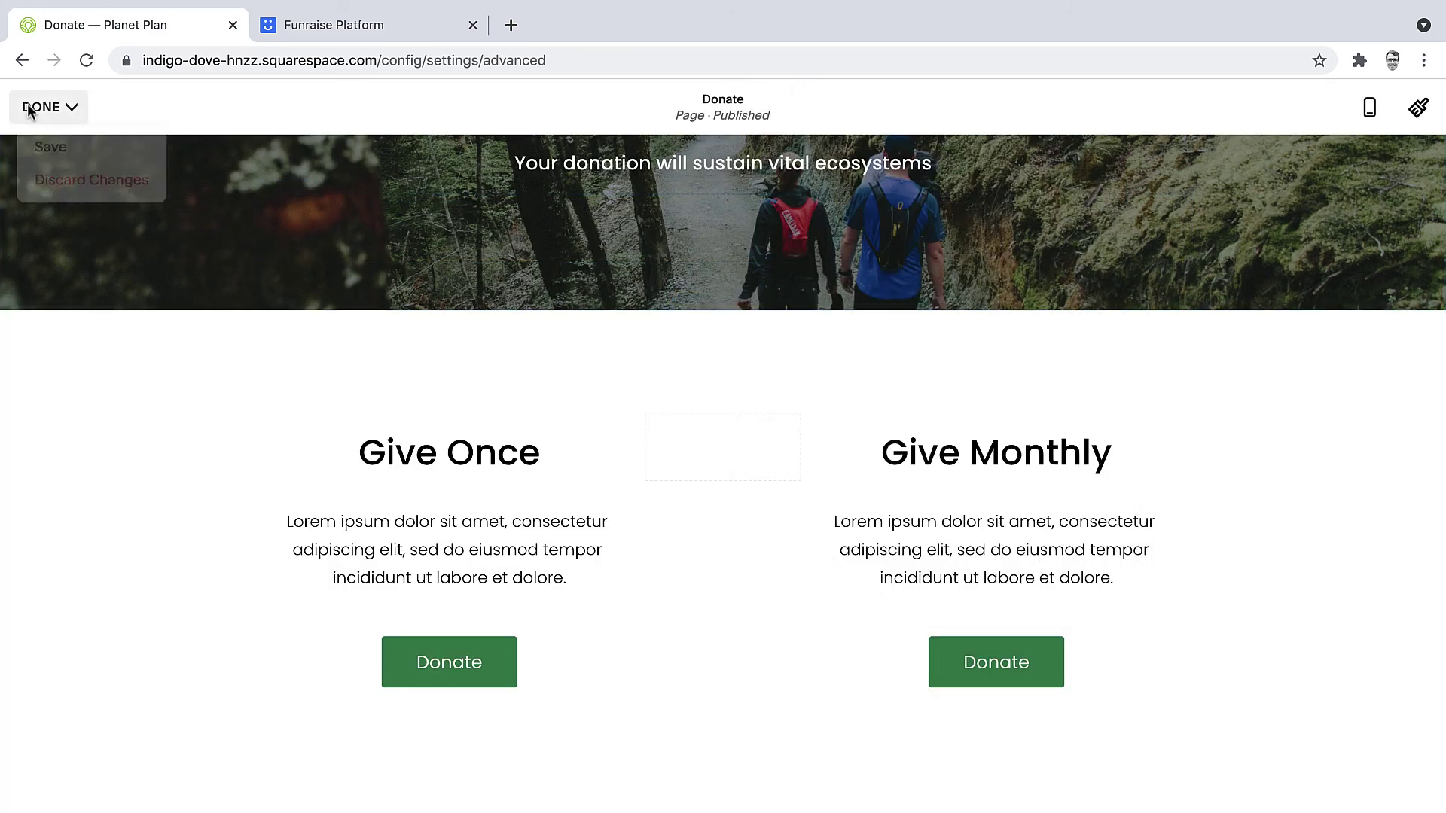
left_click(53, 146)
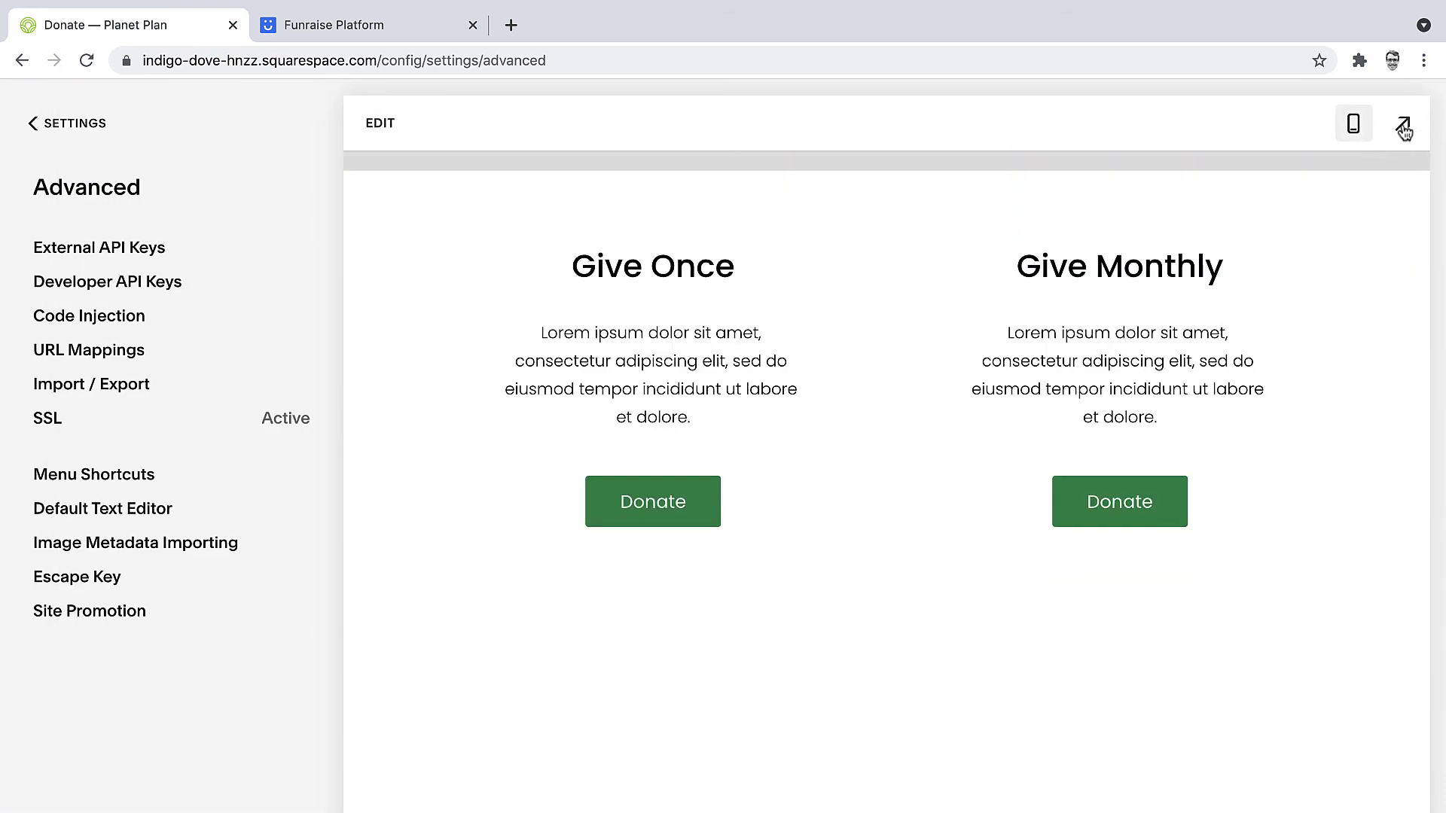
Preview the page full width and confirm Give Monthly opens a form preset to Monthly.
left_click(1406, 106)
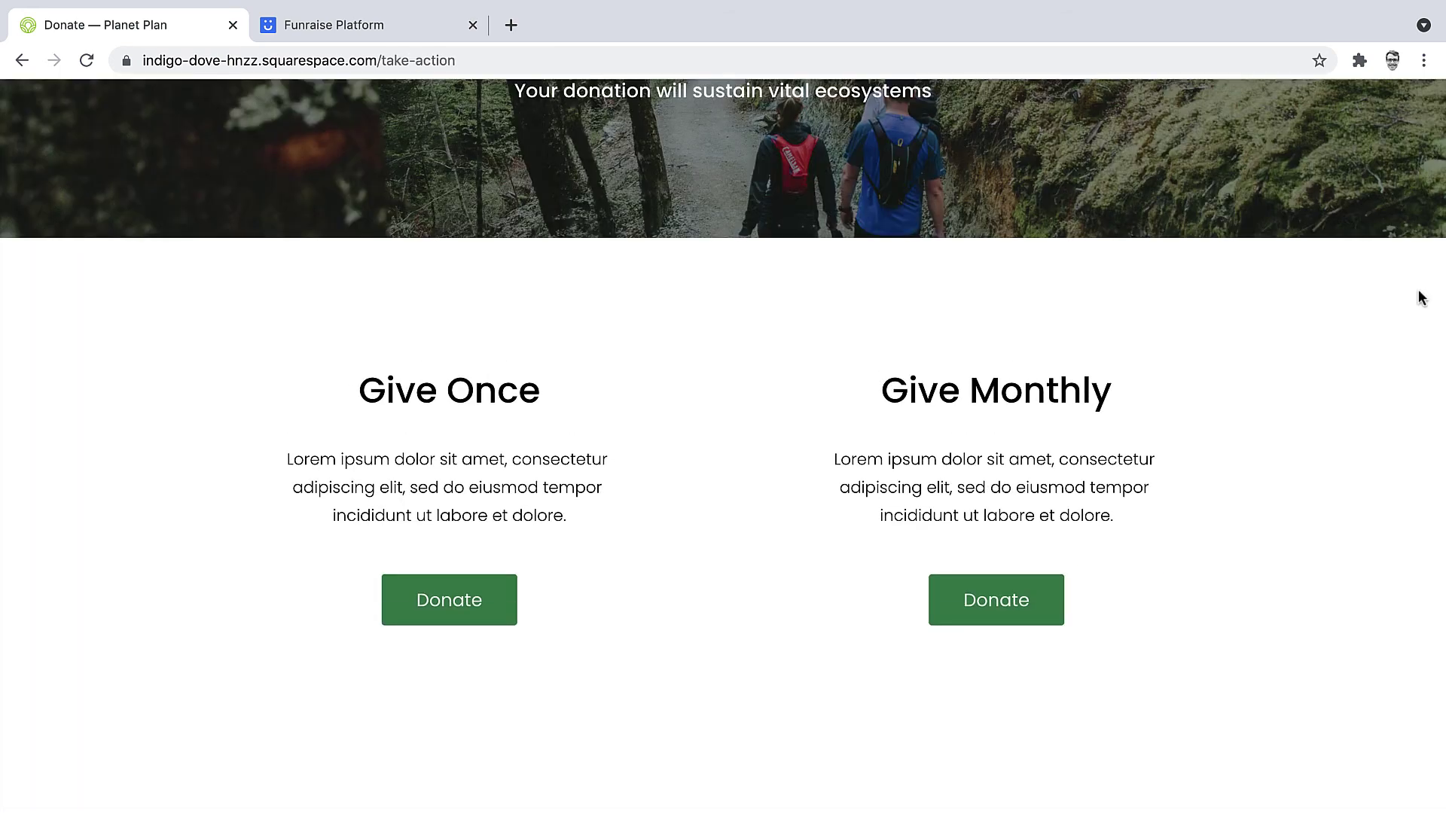
left_click(1010, 600)
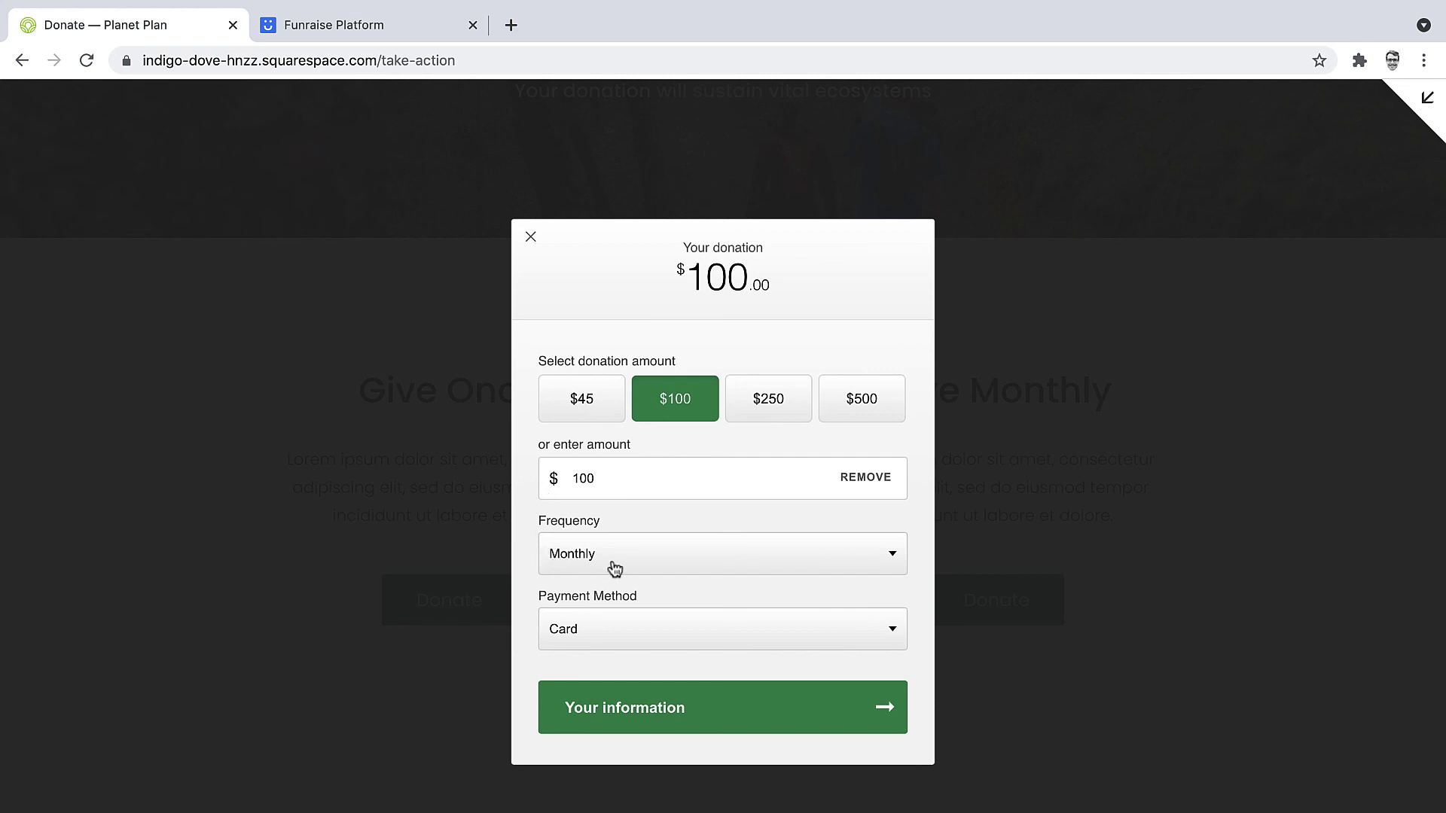
left_click(530, 237)
scroll(1123, 382, "up", 5)
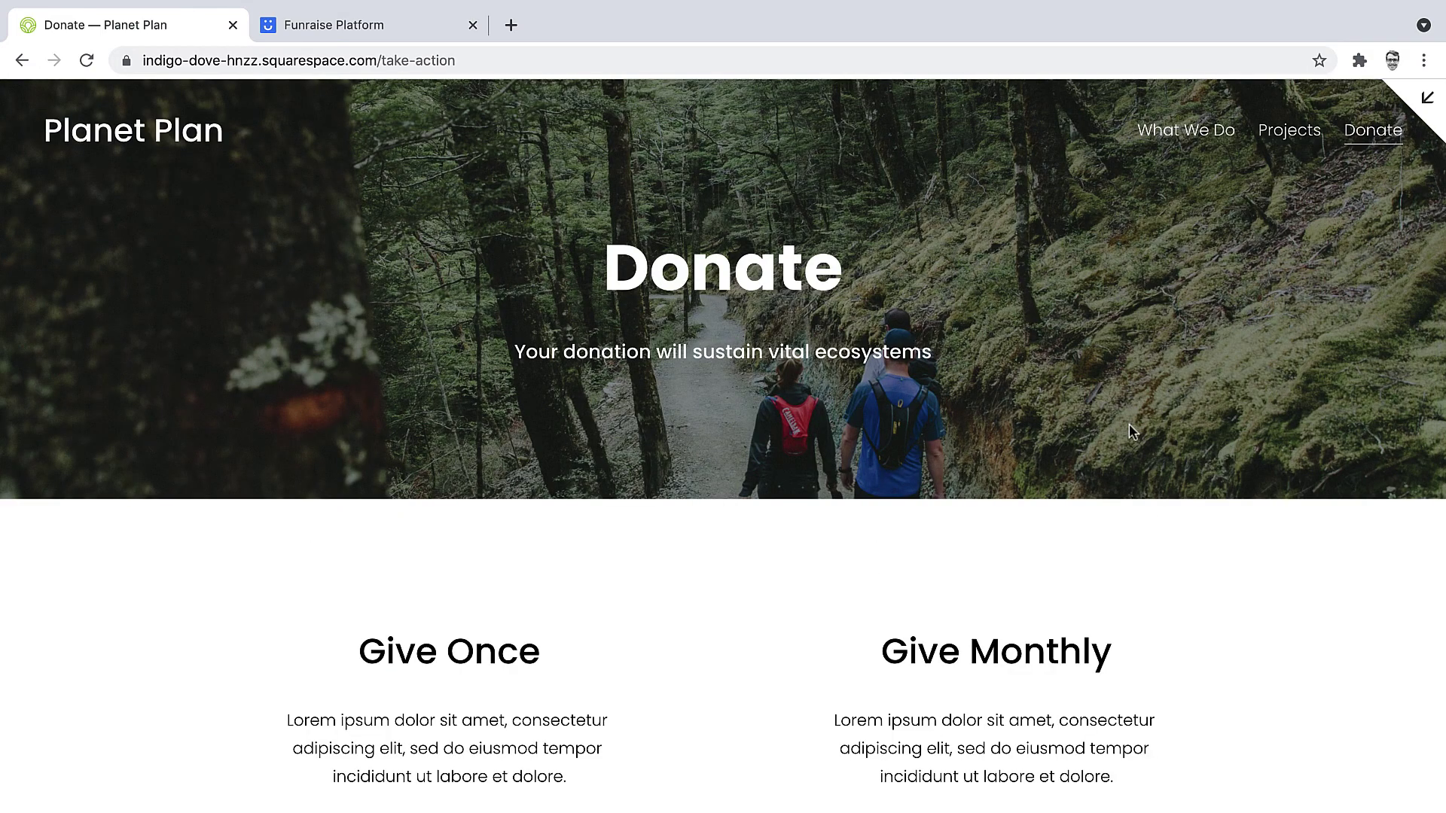
scroll(1129, 390, "down", 3)
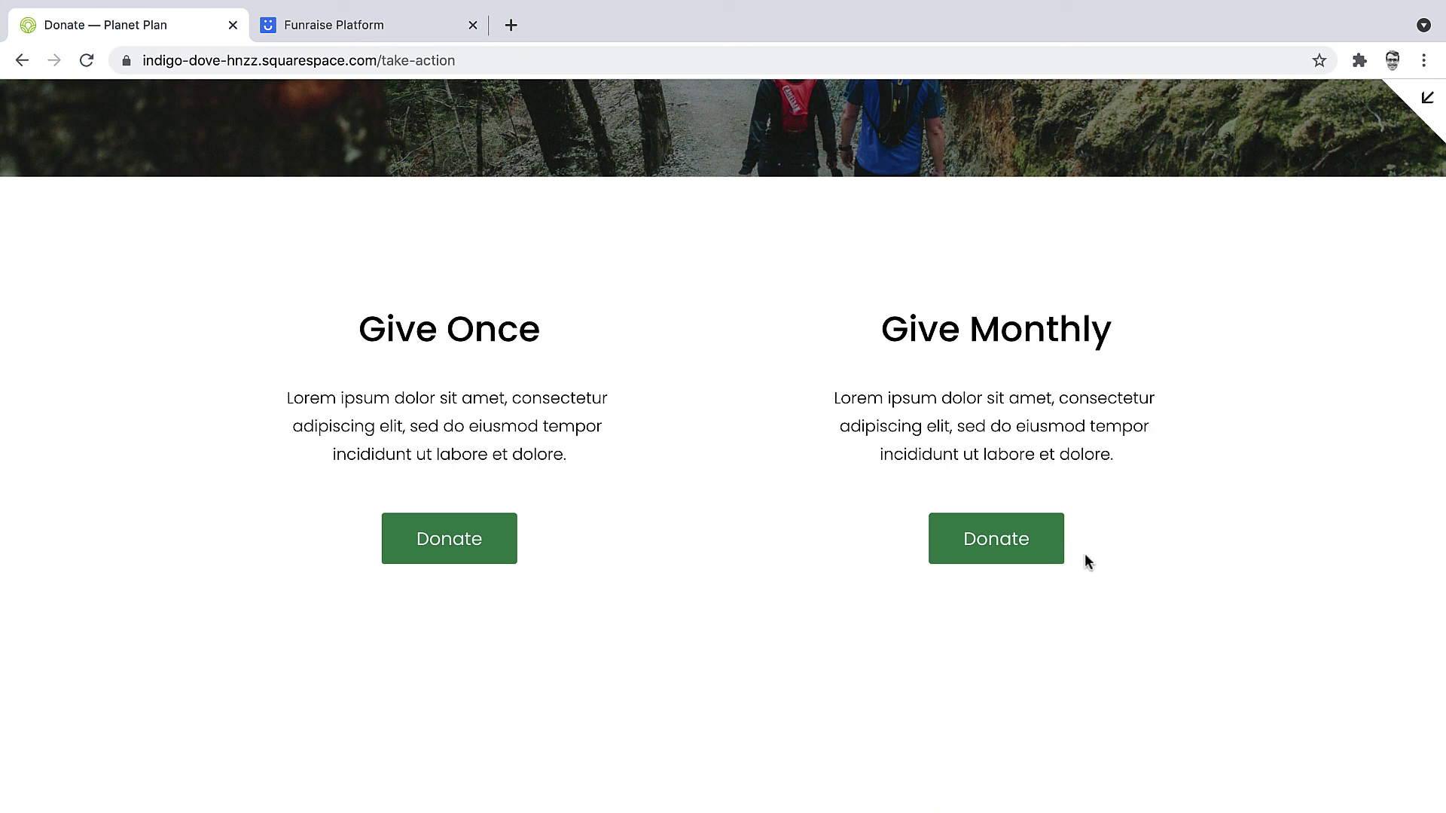
scroll(612, 565, "up", 3)
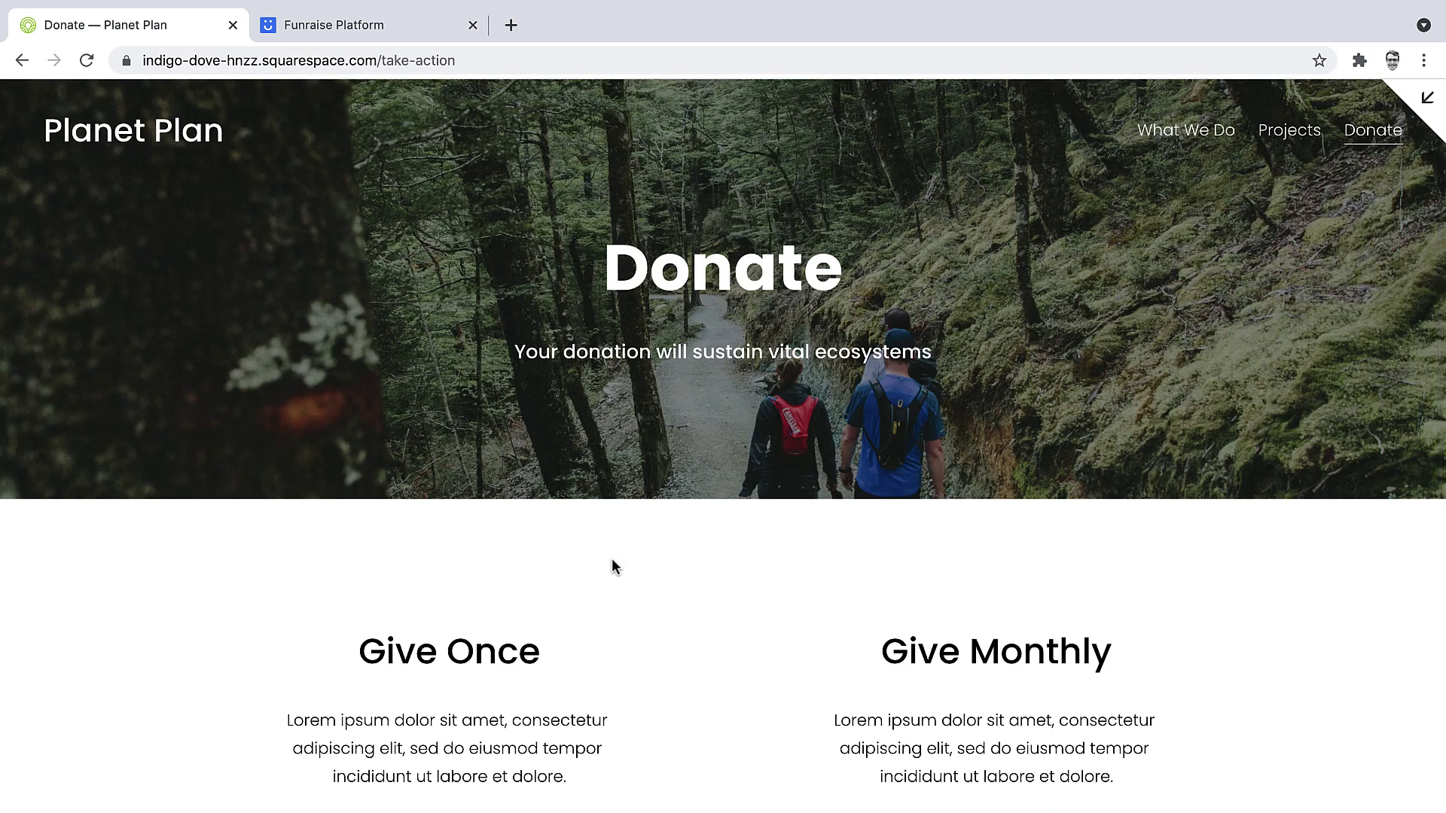